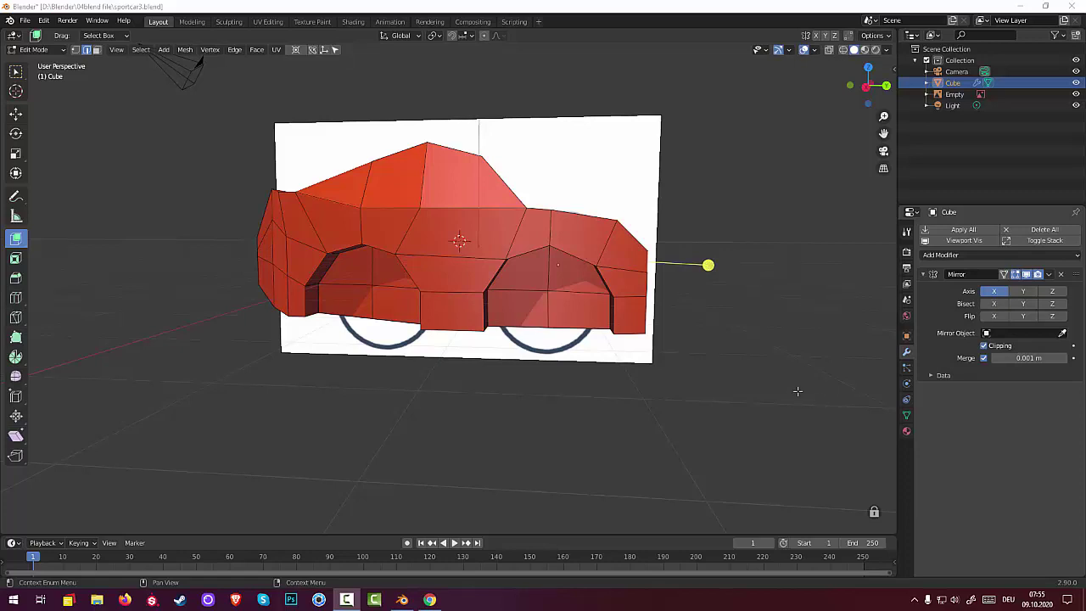
- In right orthographic view, move the selected front vertices so the nose matches the side reference
middle_drag(733, 322, 710, 342)
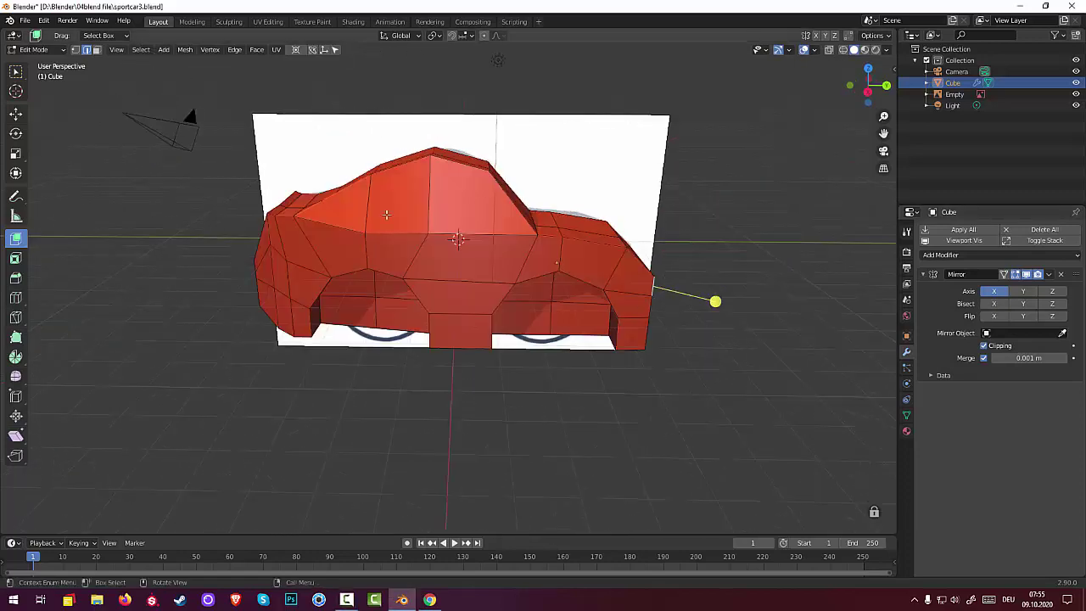
click(23, 74)
middle_drag(617, 285, 611, 267)
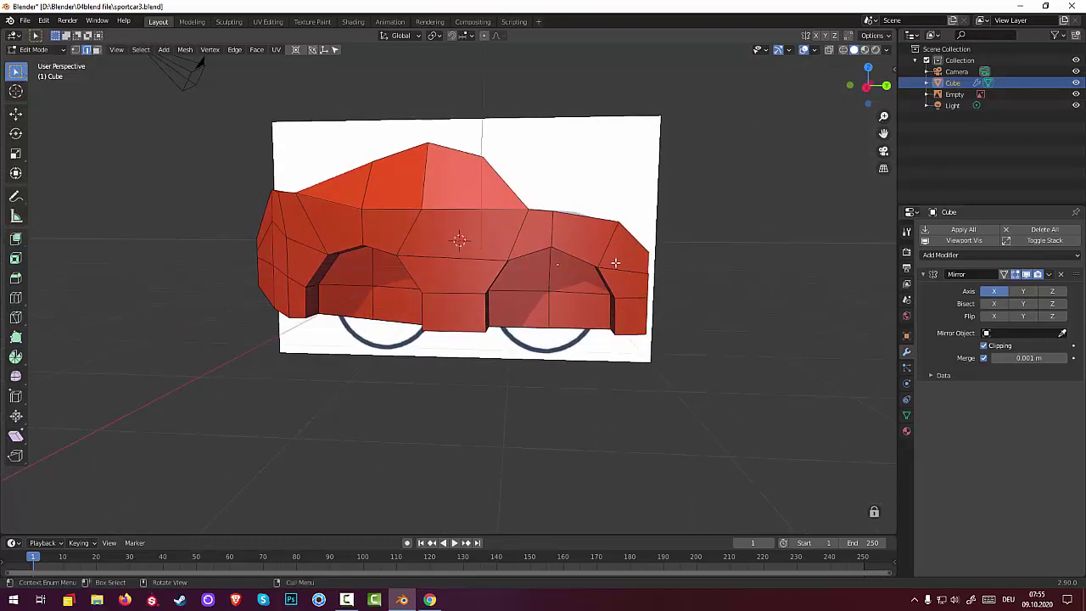
key(KP_3)
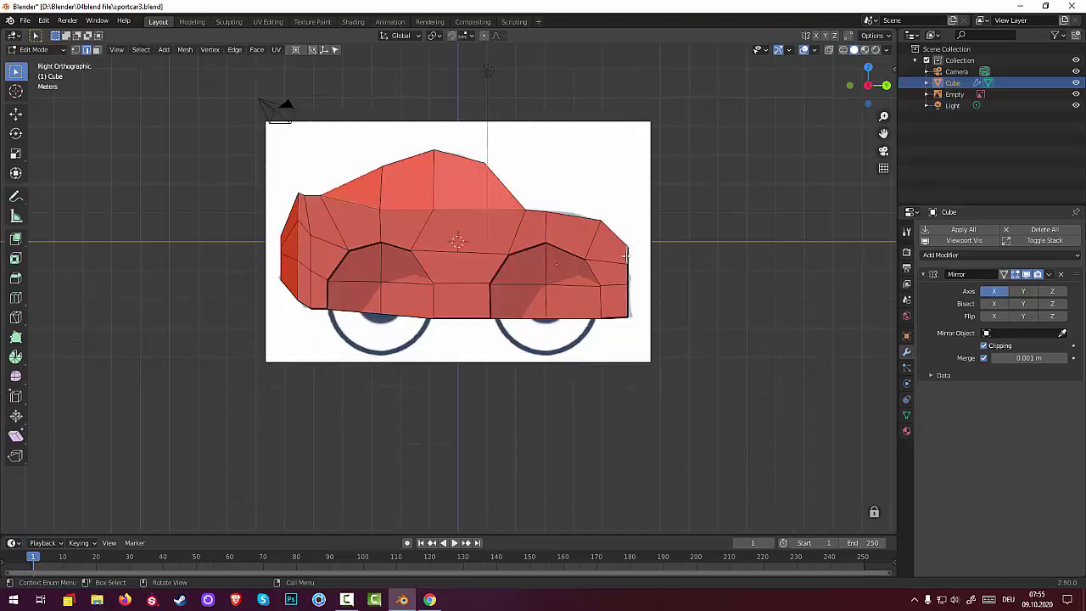
key(g)
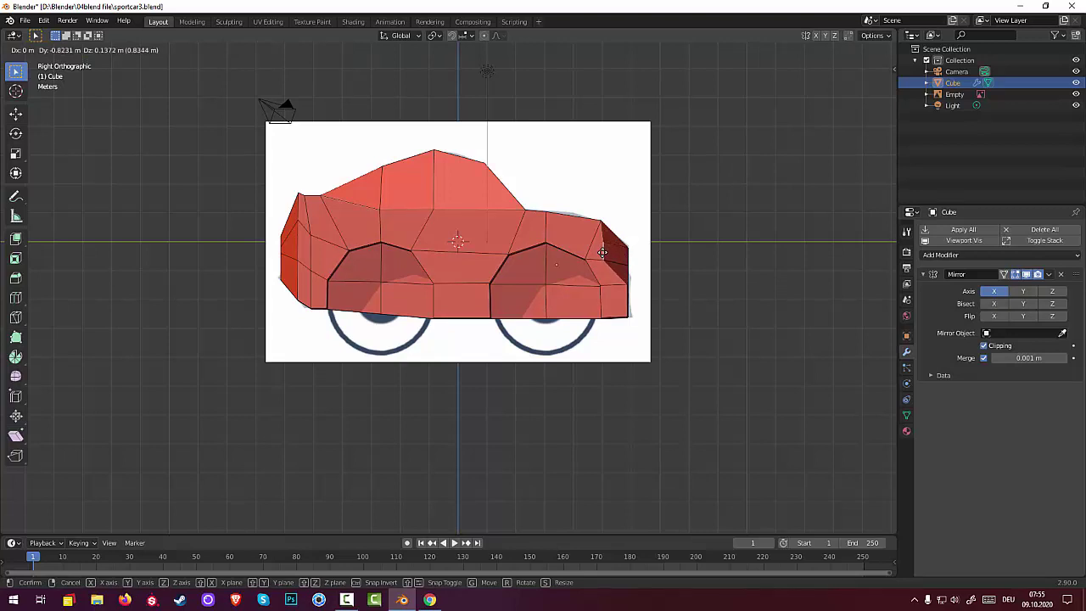
click(603, 253)
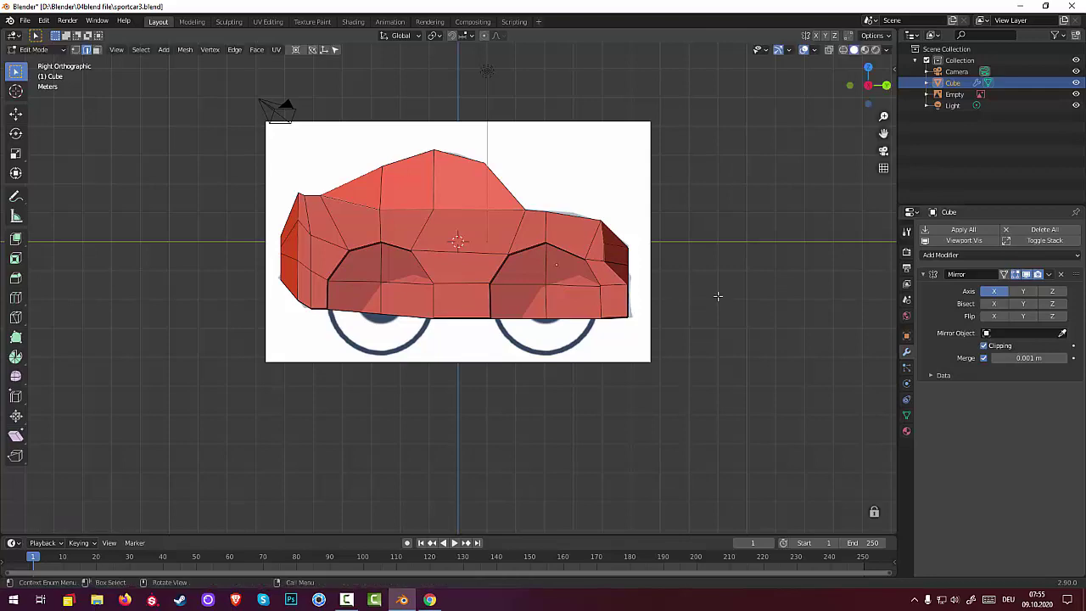
mouse_move(718, 296)
middle_down()
mouse_move(668, 329)
mouse_move(602, 306)
mouse_move(694, 315)
mouse_move(678, 327)
middle_up()
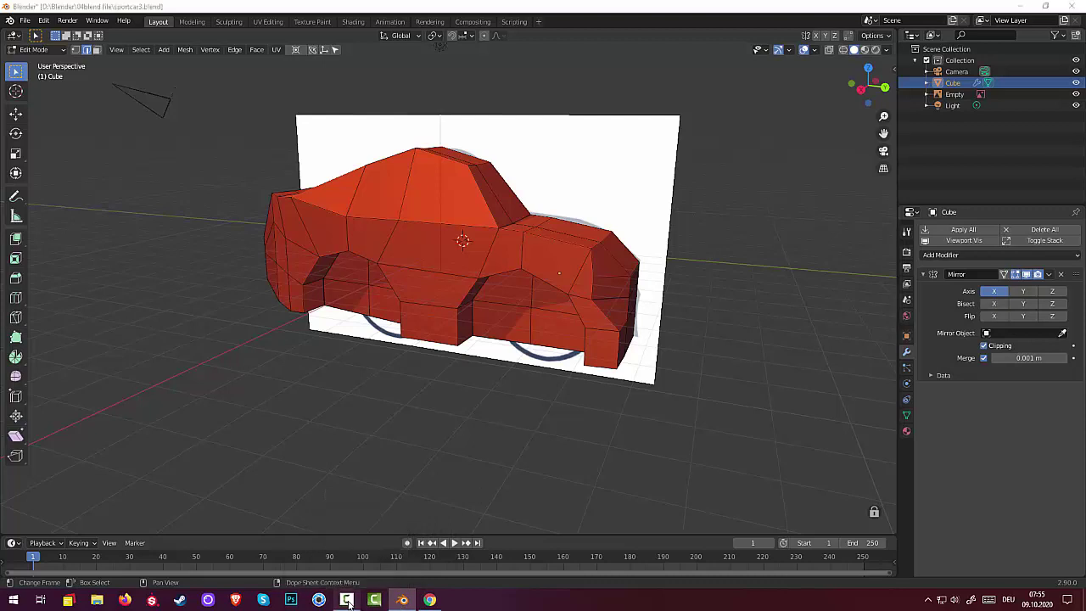
- Select a horizontal edge at the car's front and view it in right orthographic
click(380, 550)
click(1065, 556)
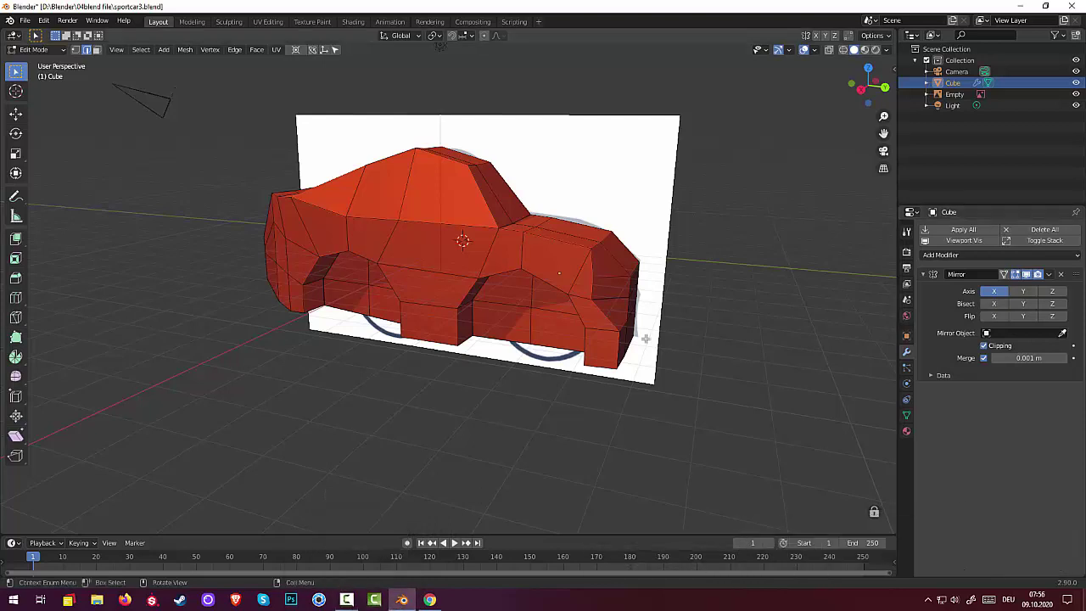
click(593, 278)
click(180, 135)
click(595, 280)
key(KP_3)
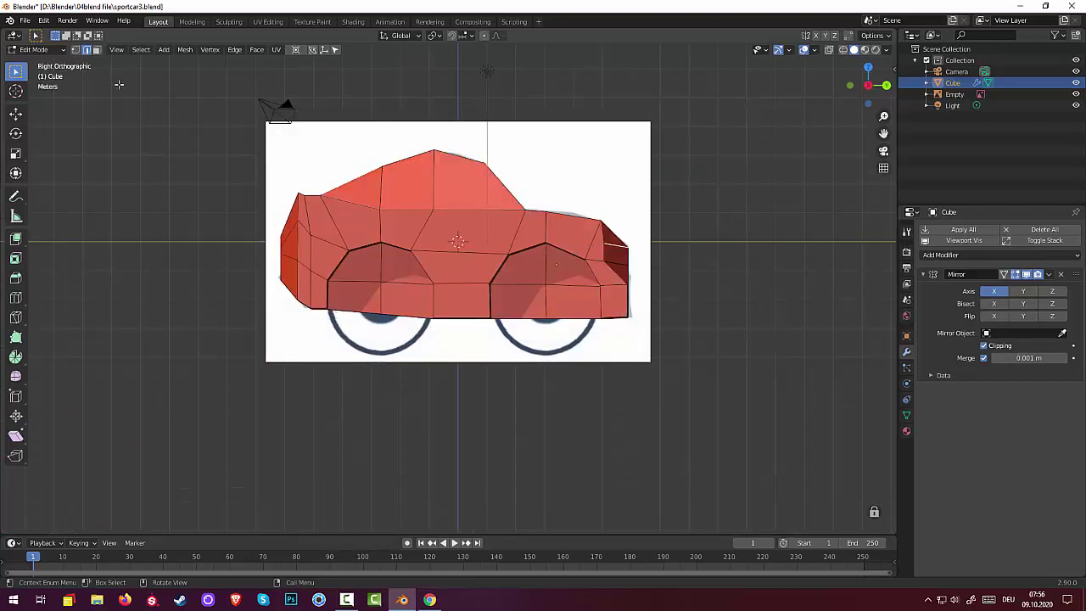
- In vertex select mode, move two front-edge vertices onto the reference outline
click(75, 49)
click(75, 49)
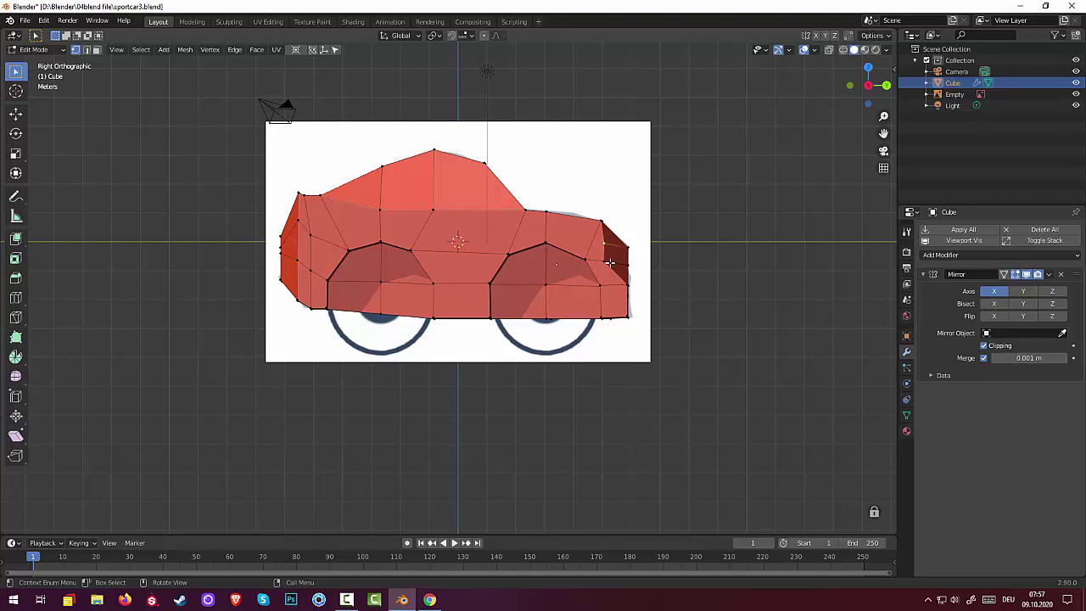
key(g)
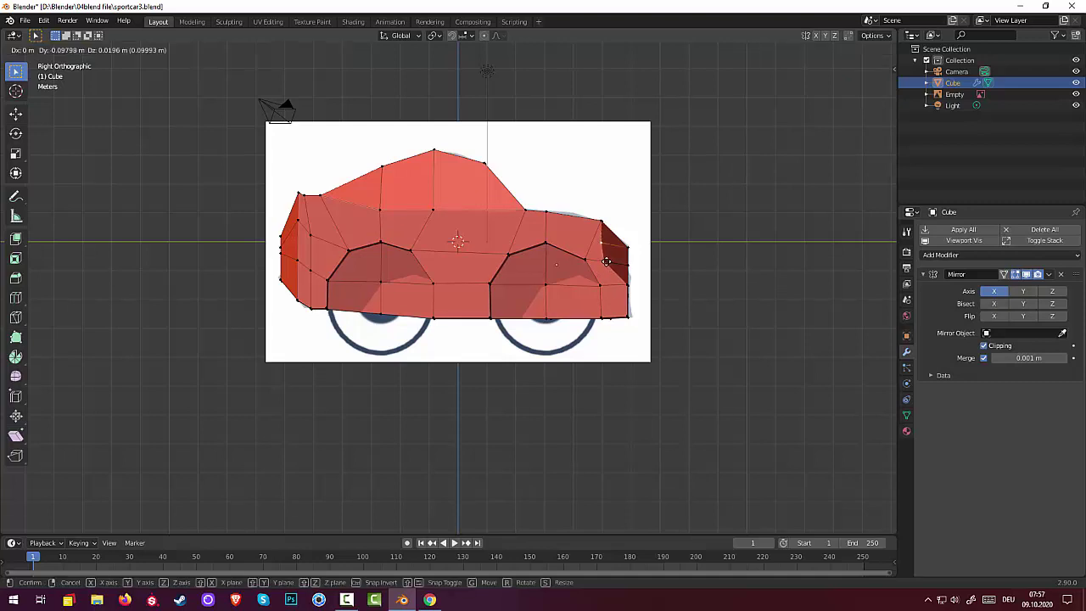
click(604, 258)
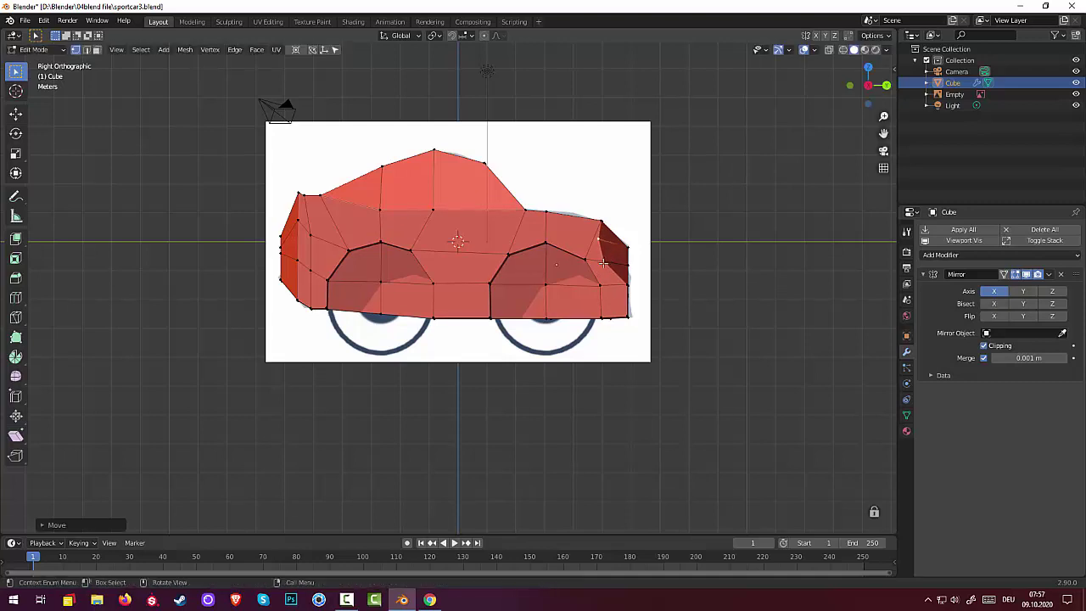
click(626, 273)
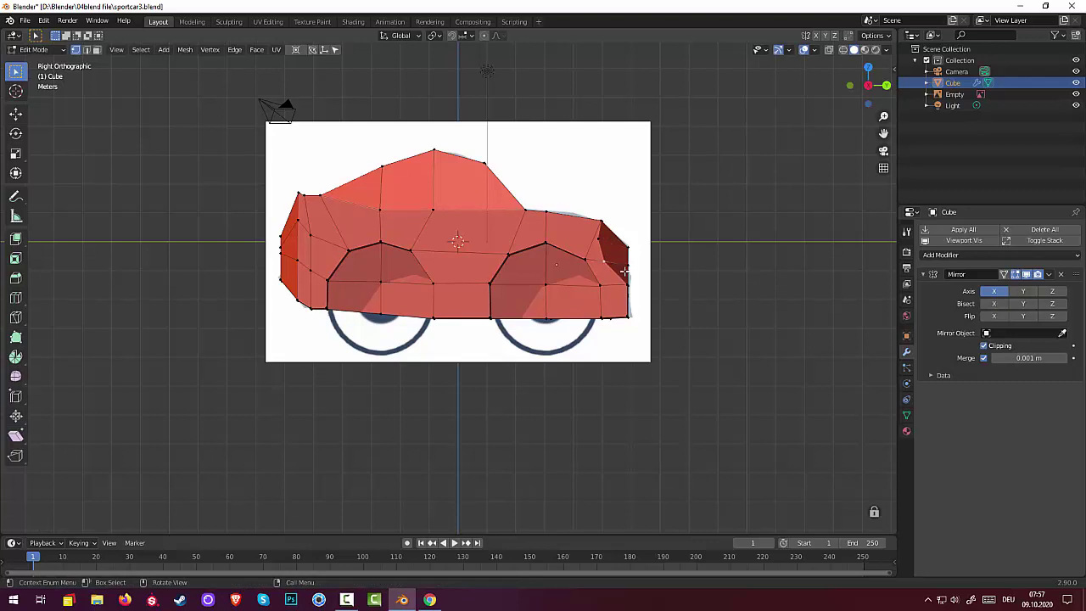
key(g)
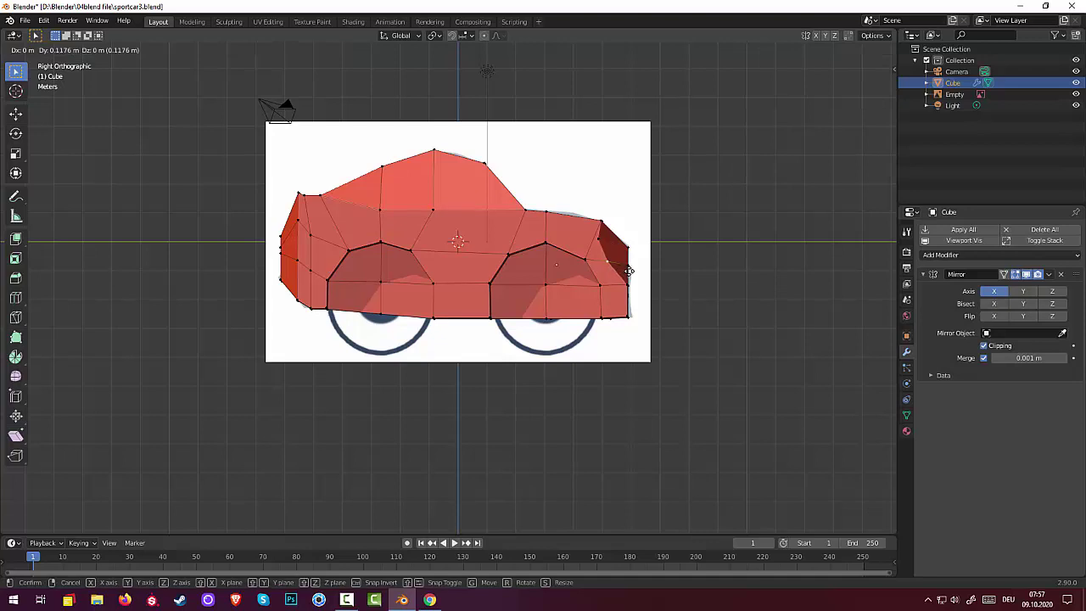
click(625, 269)
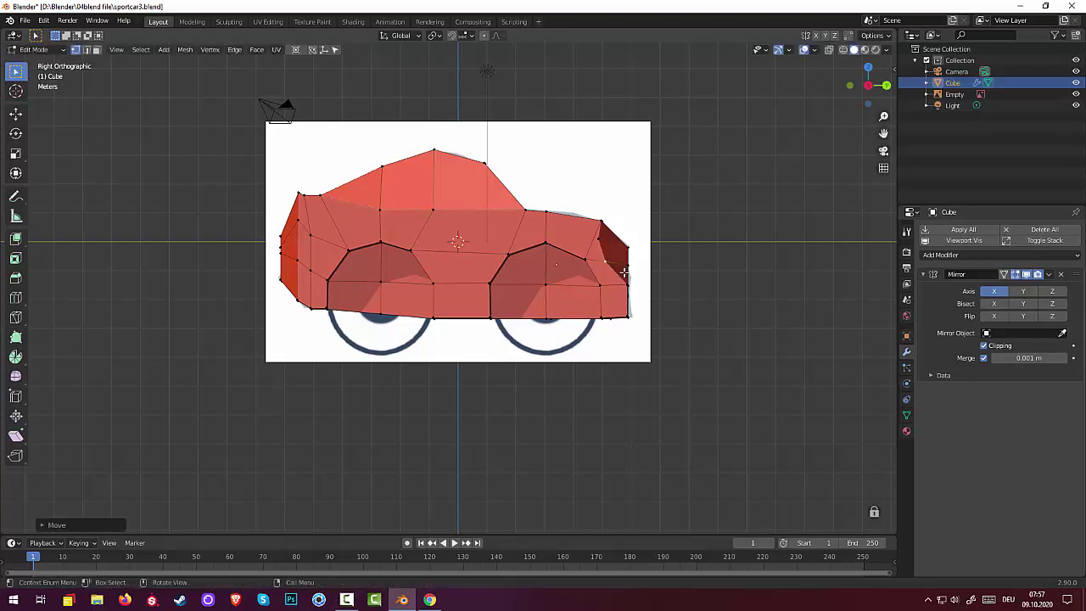
- Slide the vertical front-face edge about 0.2 m along X to reshape the front corner
middle_drag(713, 302, 423, 330)
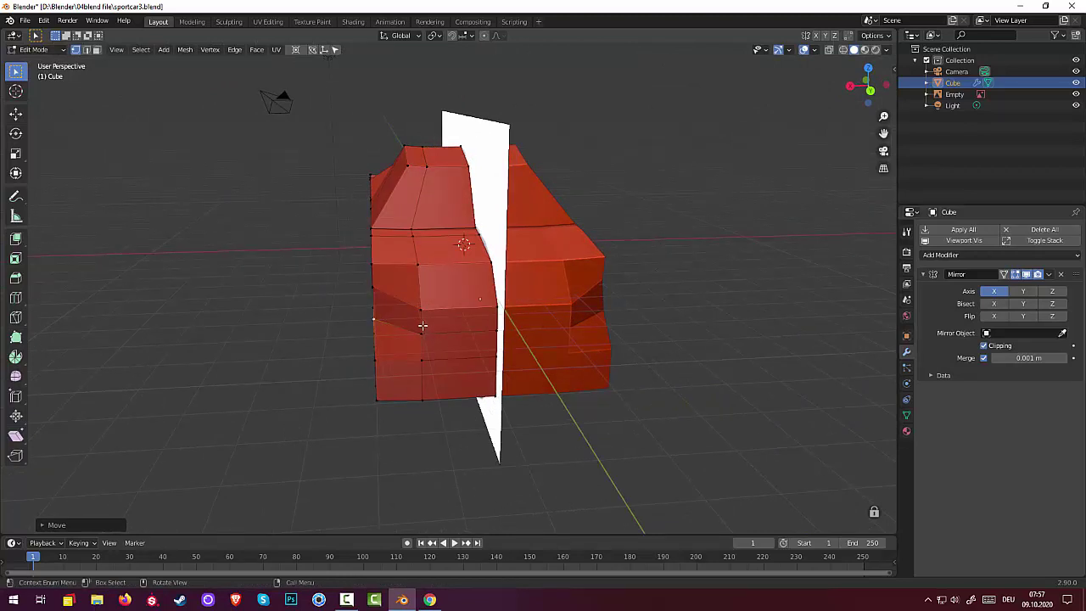
click(424, 330)
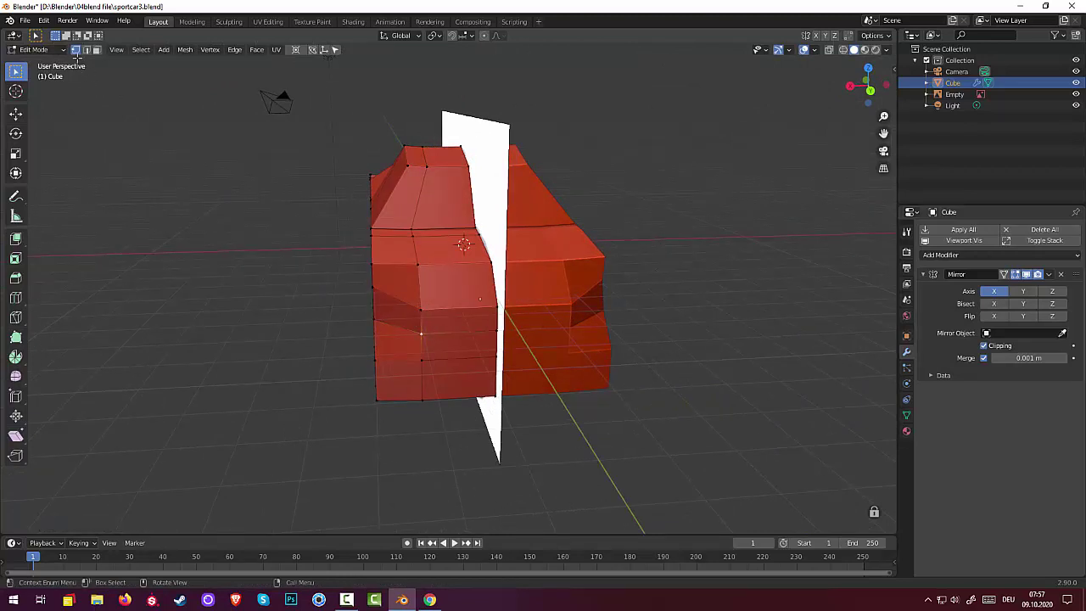
click(86, 50)
click(420, 319)
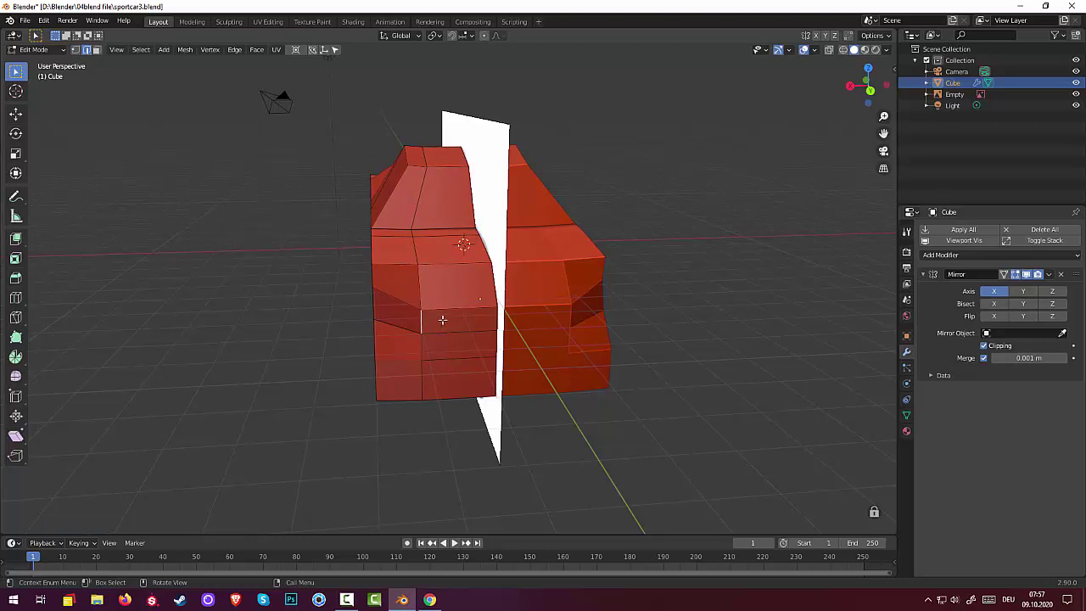
key(g)
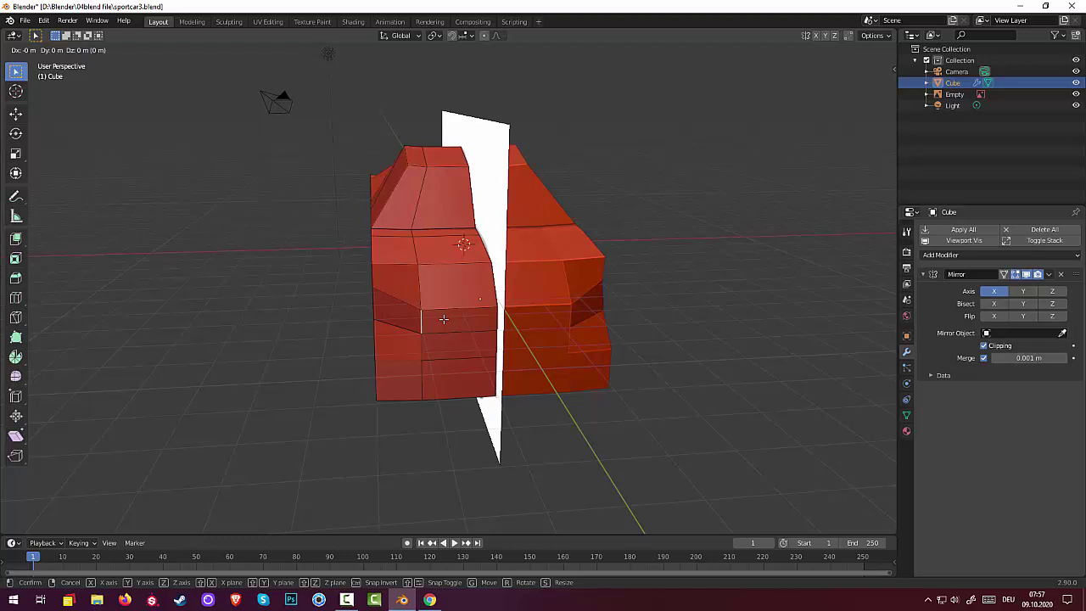
key(x)
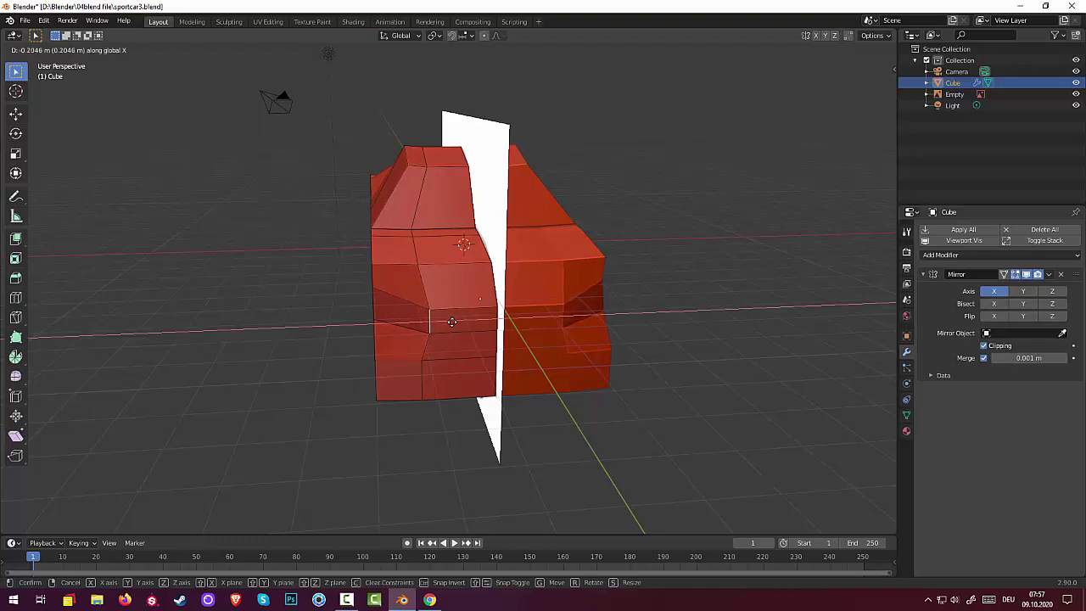
click(453, 323)
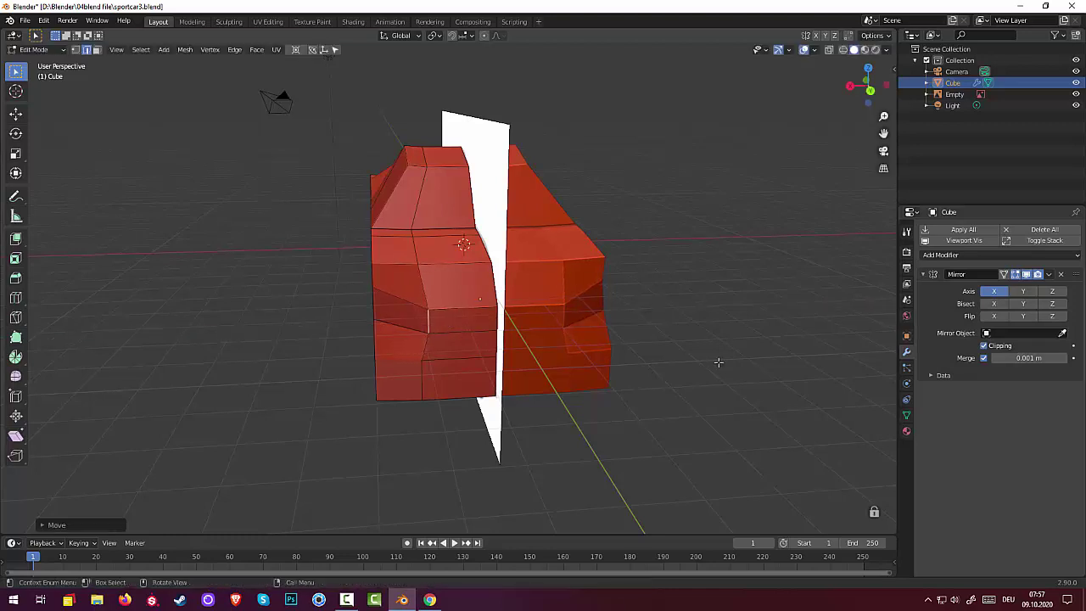
mouse_move(734, 356)
middle_down()
mouse_move(772, 339)
mouse_move(742, 342)
mouse_move(800, 334)
middle_up()
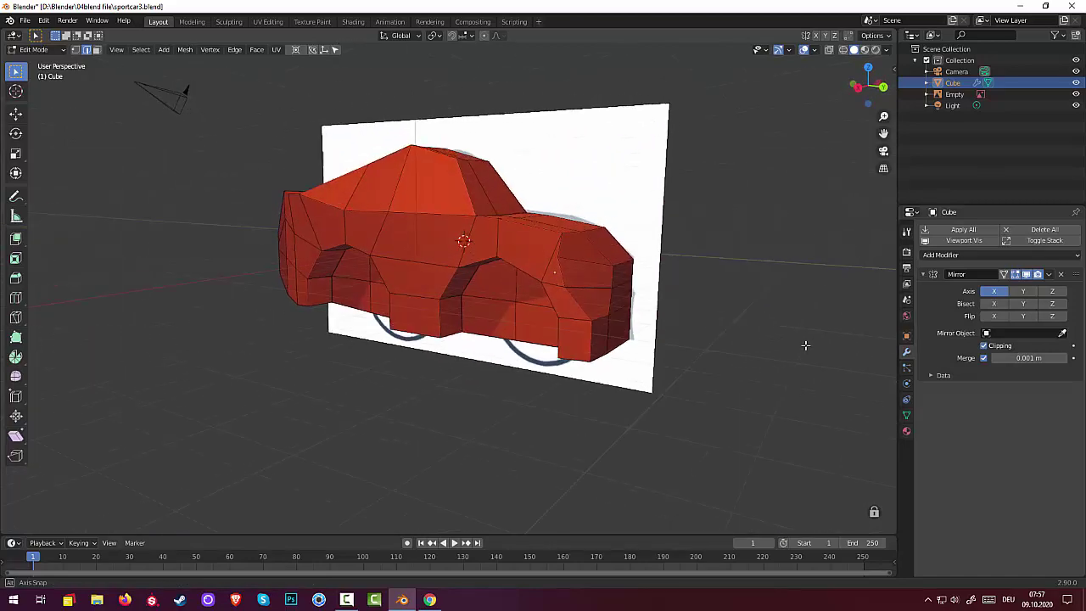
- Nudge a front-face vertex about 0.04 m along X to refine the nose
click(402, 600)
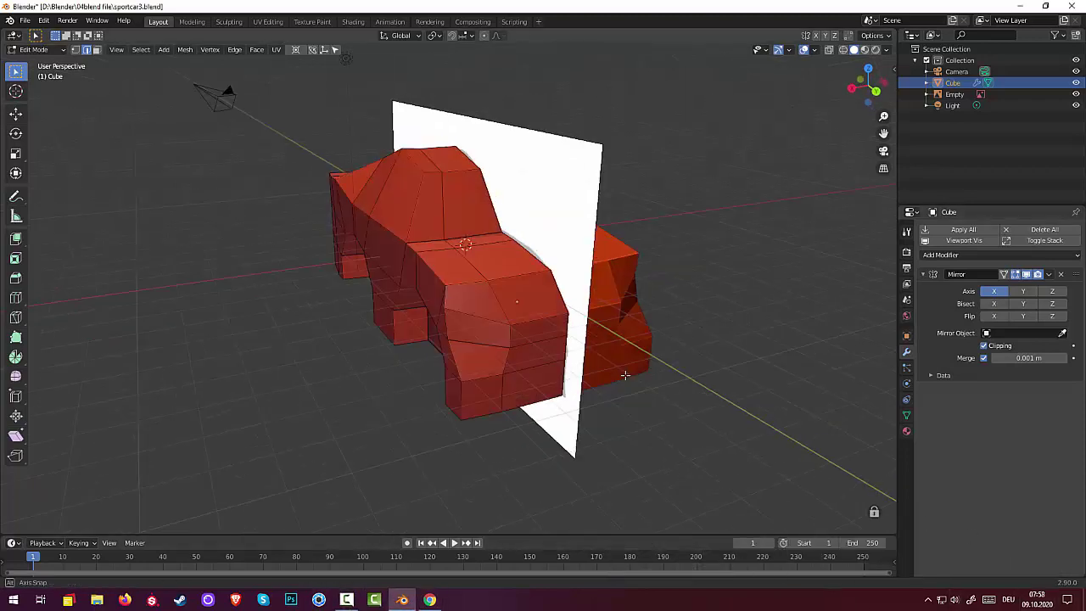
middle_drag(620, 369, 498, 372)
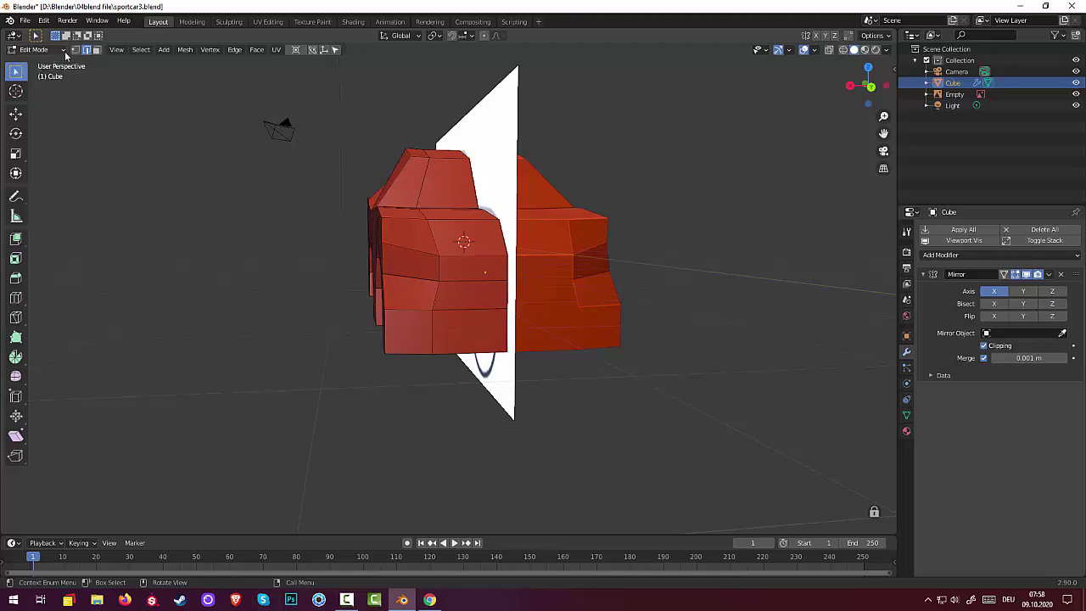
click(75, 51)
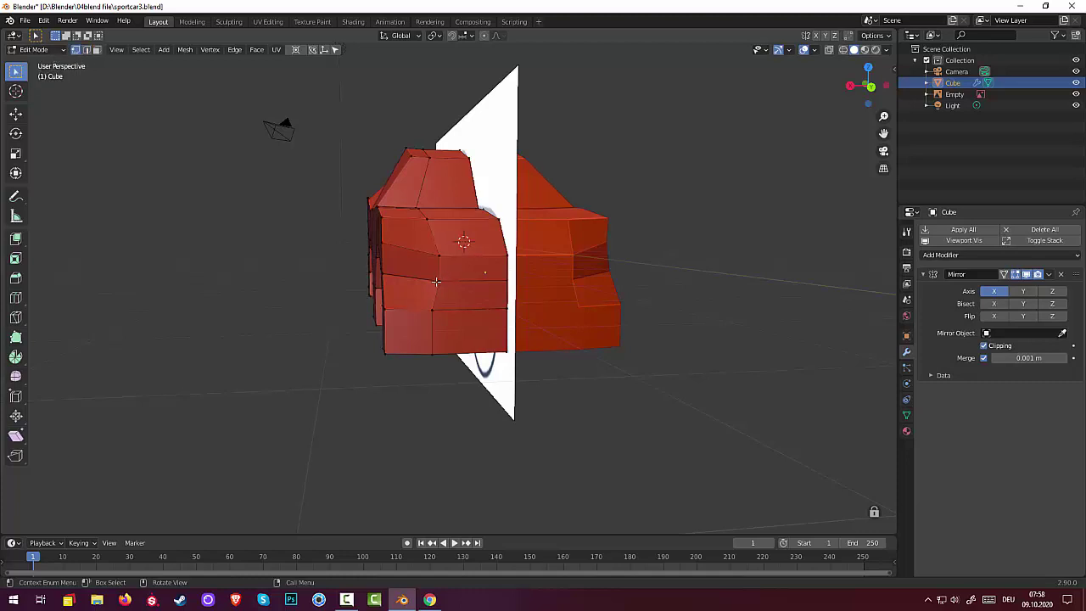
click(438, 281)
key(g)
key(x)
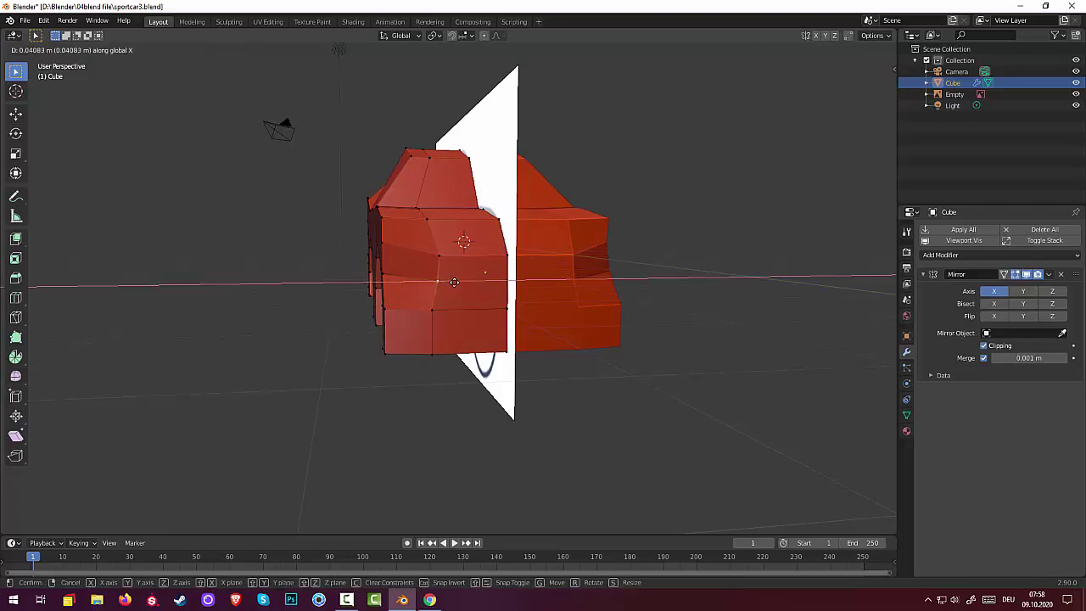
click(464, 283)
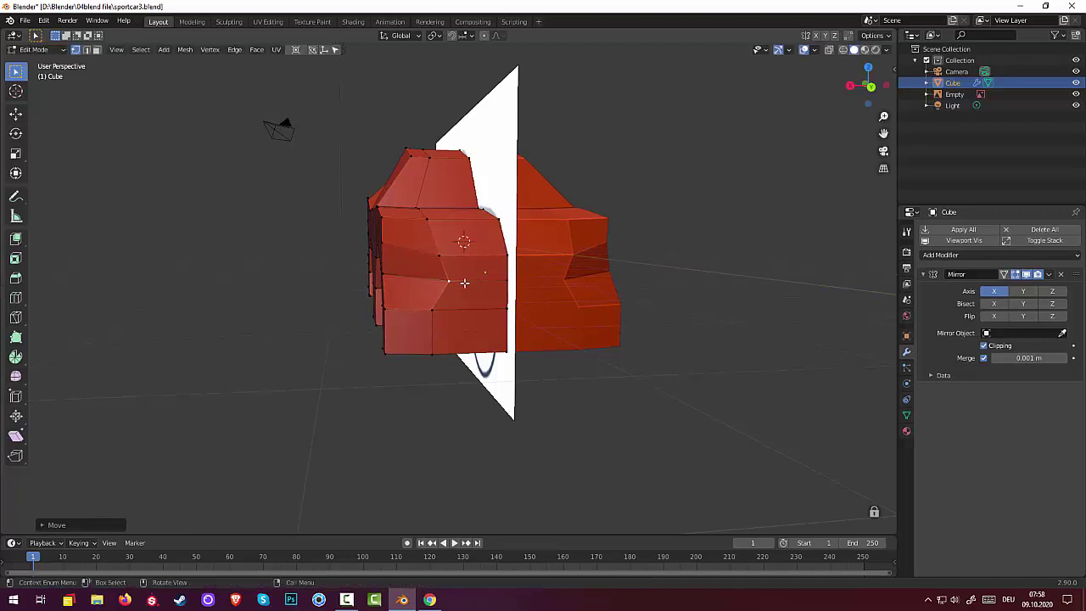
mouse_move(465, 283)
middle_down()
mouse_move(519, 308)
mouse_move(589, 291)
middle_up()
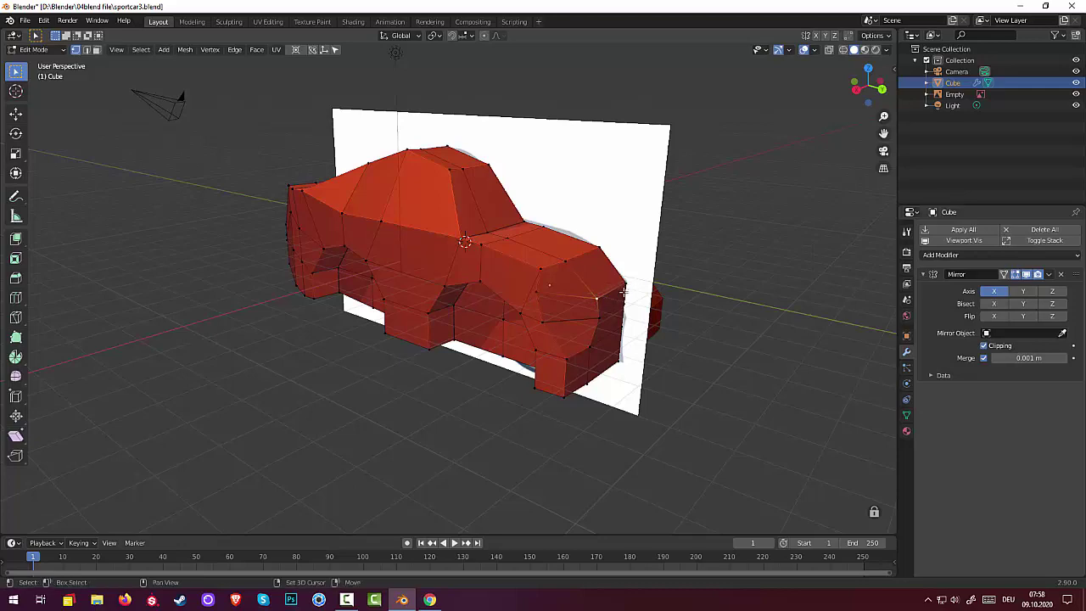
- Move the front-corner vertex freely about 0.35 m to round the nose
mouse_move(624, 291)
middle_down()
mouse_move(583, 332)
mouse_move(637, 315)
middle_up()
key(g)
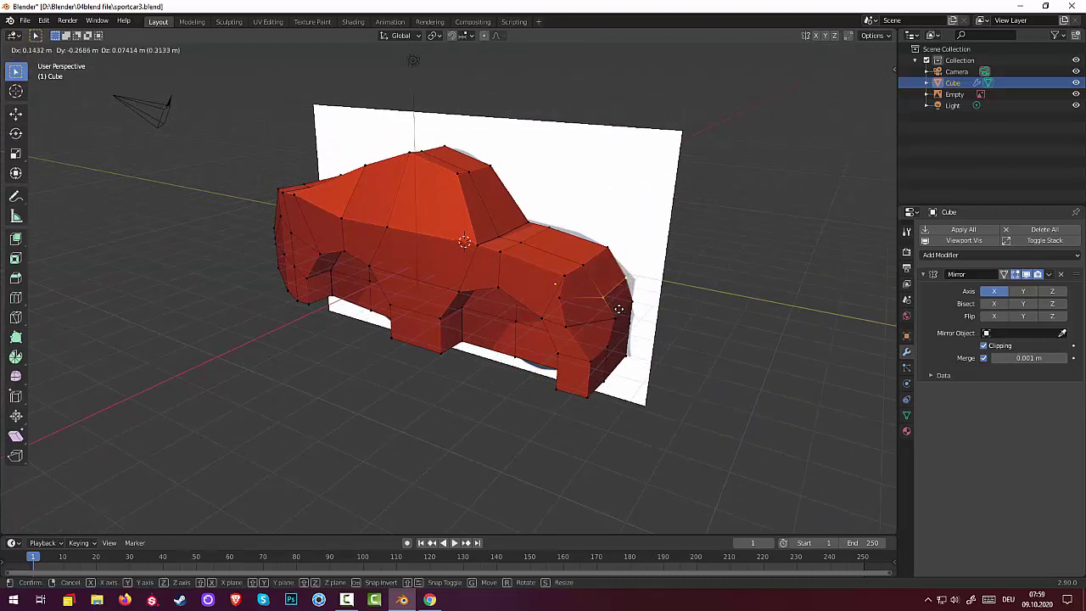
click(633, 314)
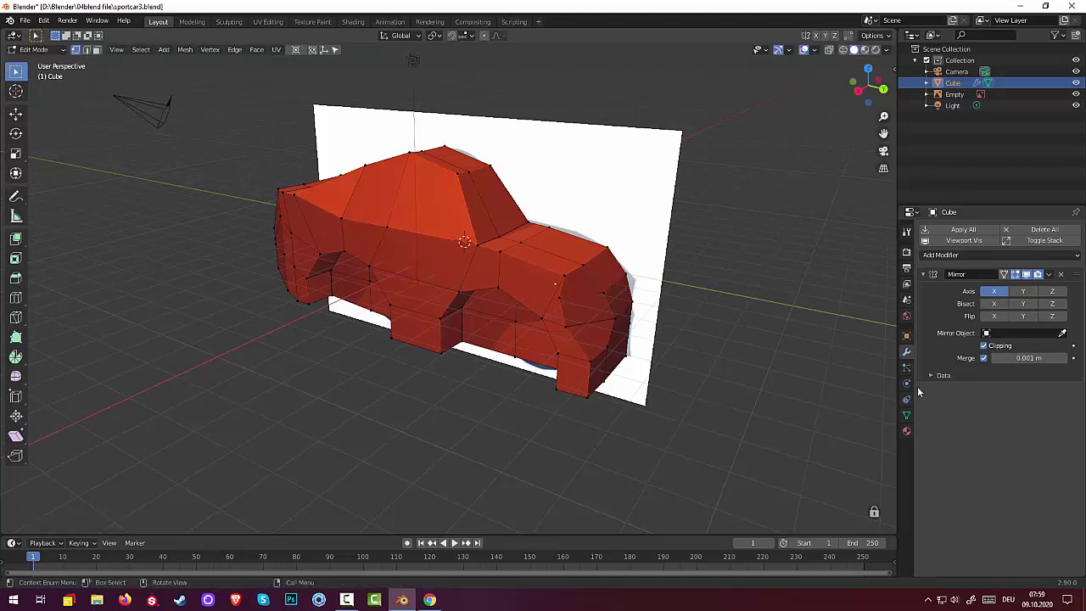
mouse_move(763, 357)
middle_down()
mouse_move(809, 350)
mouse_move(860, 368)
mouse_move(576, 353)
middle_up()
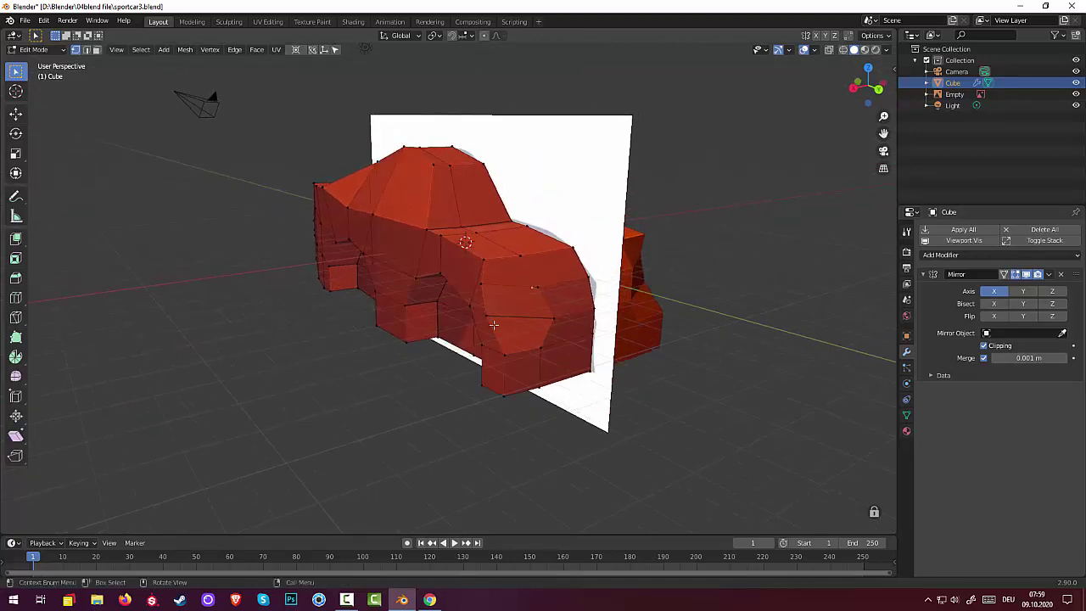
- Raise two front-end vertices along Z, about 0.06 m, to shape the hood
mouse_move(493, 324)
middle_down()
mouse_move(572, 314)
mouse_move(616, 292)
middle_up()
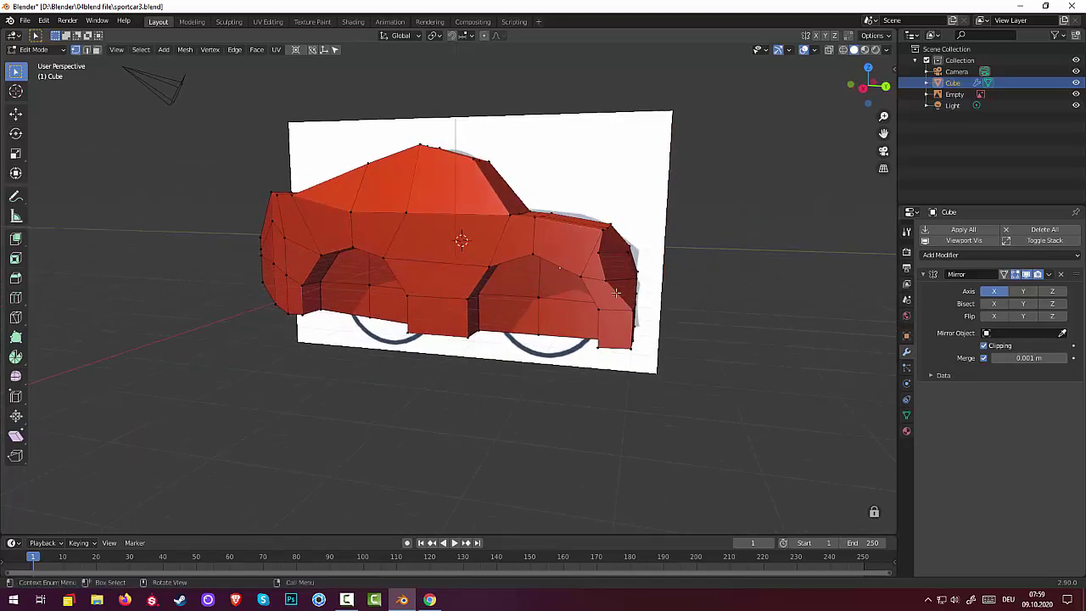
click(604, 282)
key(g)
key(z)
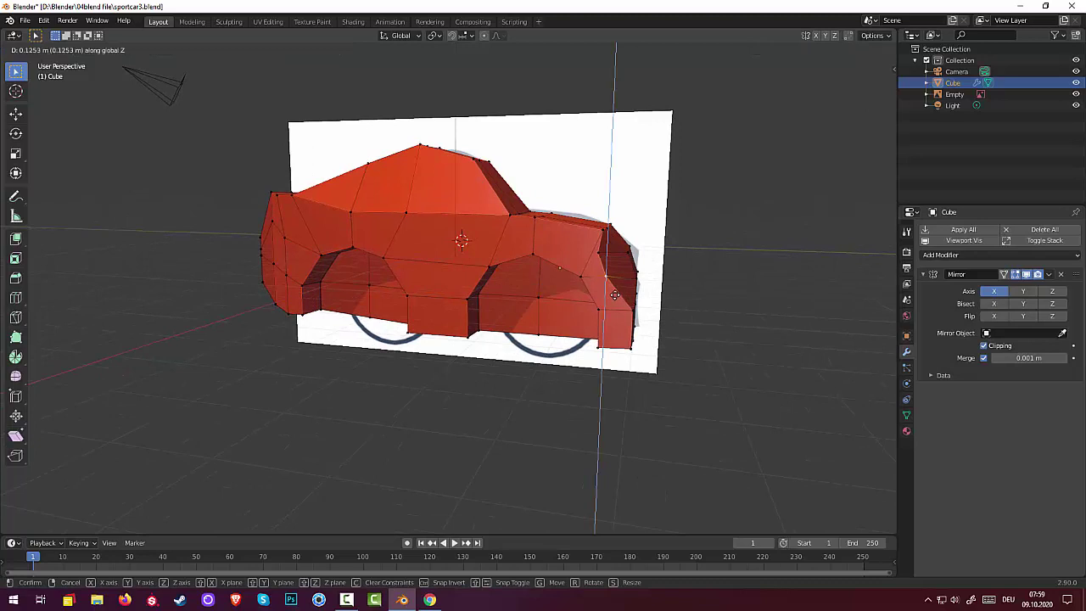
click(615, 295)
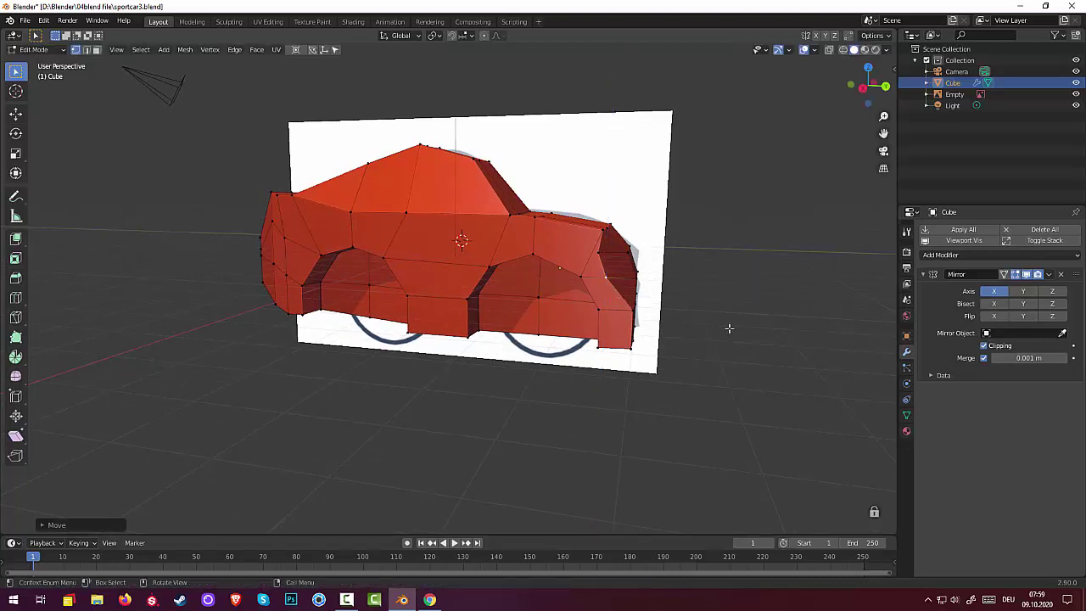
mouse_move(755, 349)
middle_down()
mouse_move(691, 343)
mouse_move(516, 290)
middle_up()
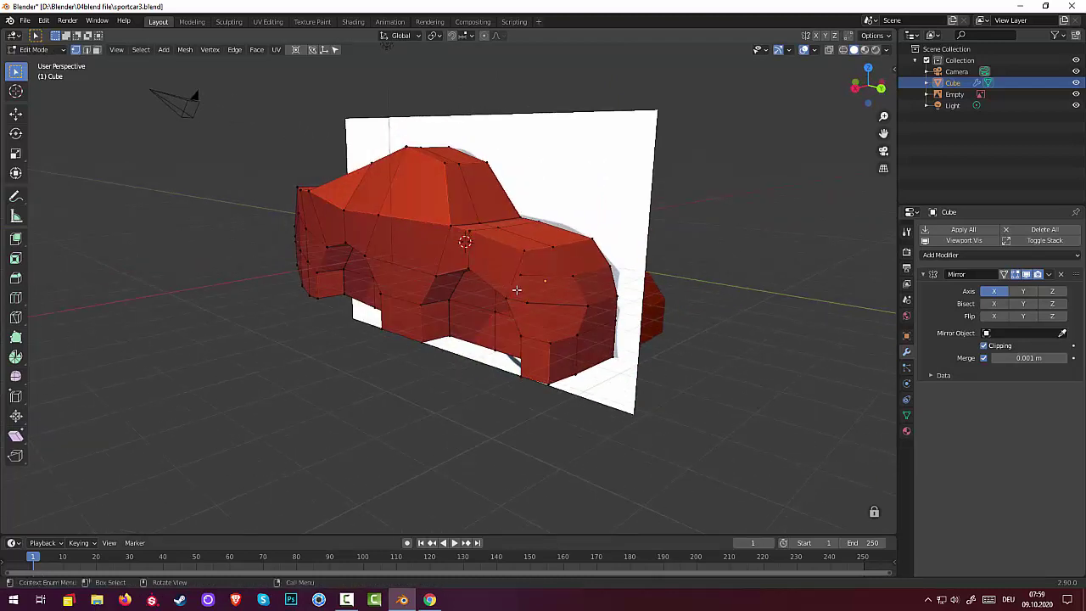
click(521, 276)
key(g)
key(z)
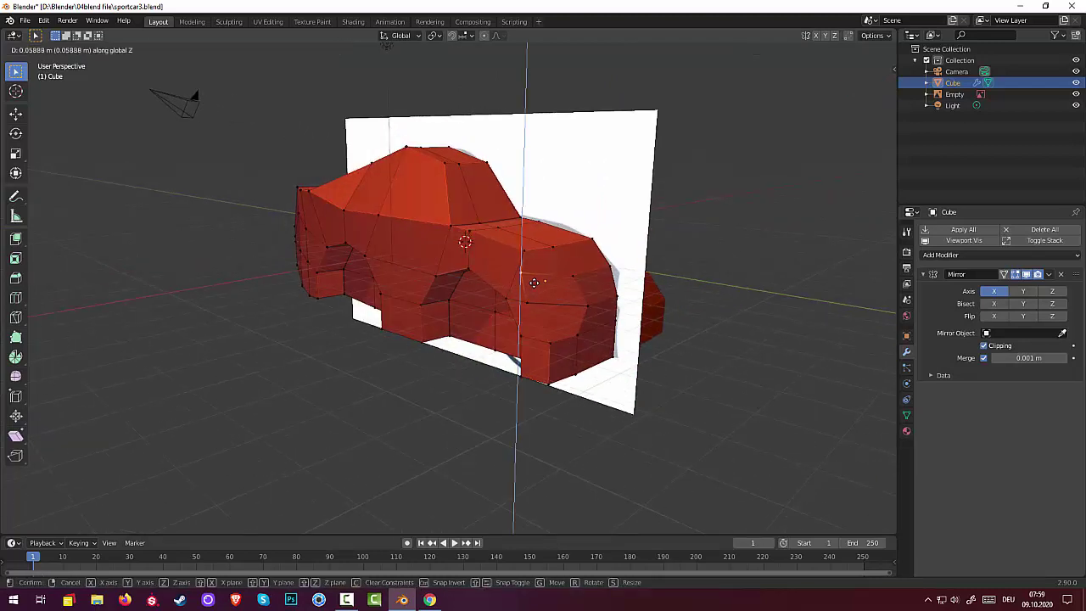
click(533, 283)
mouse_move(693, 400)
middle_down()
mouse_move(728, 387)
mouse_move(689, 408)
middle_up()
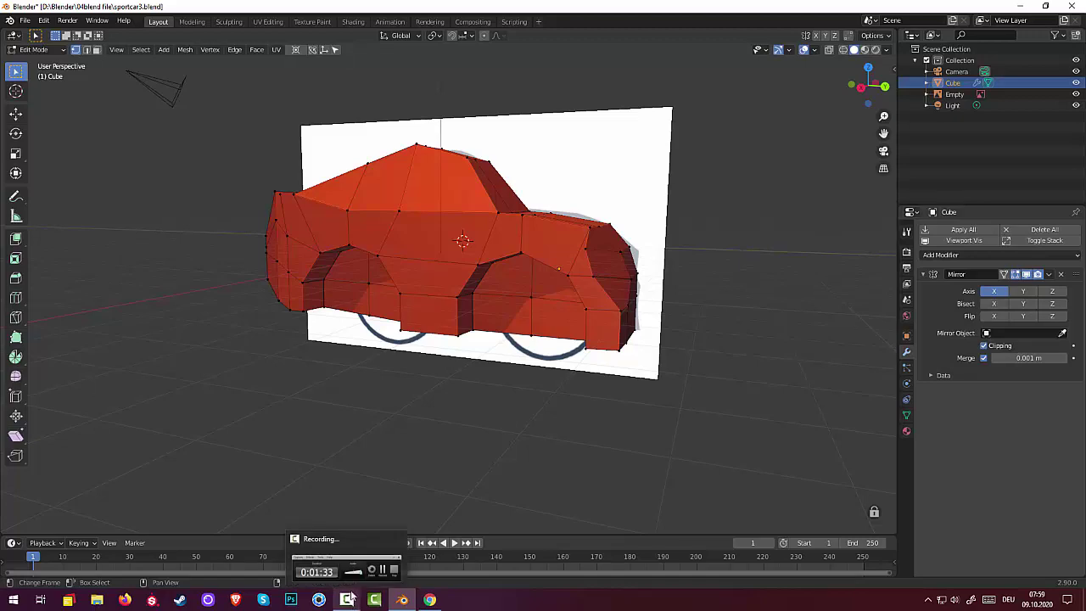
- Slide the selected front vertex about 0.62 m along Y
mouse_move(502, 422)
middle_down()
mouse_move(509, 466)
mouse_move(671, 449)
mouse_move(521, 429)
mouse_move(430, 439)
mouse_move(492, 429)
mouse_move(460, 449)
mouse_move(409, 417)
mouse_move(487, 437)
mouse_move(504, 426)
middle_up()
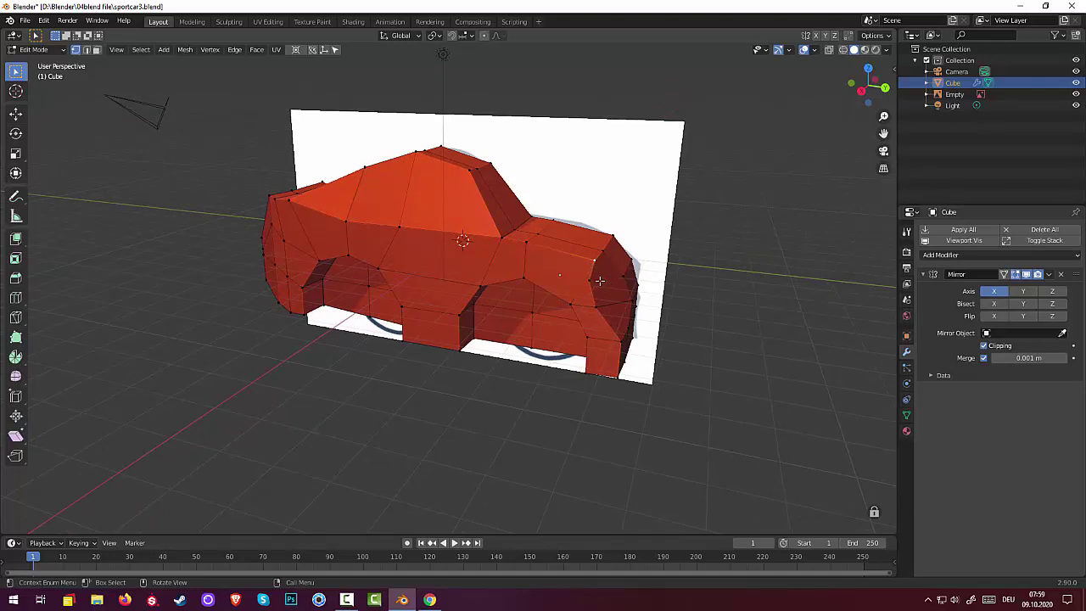
key(g)
key(y)
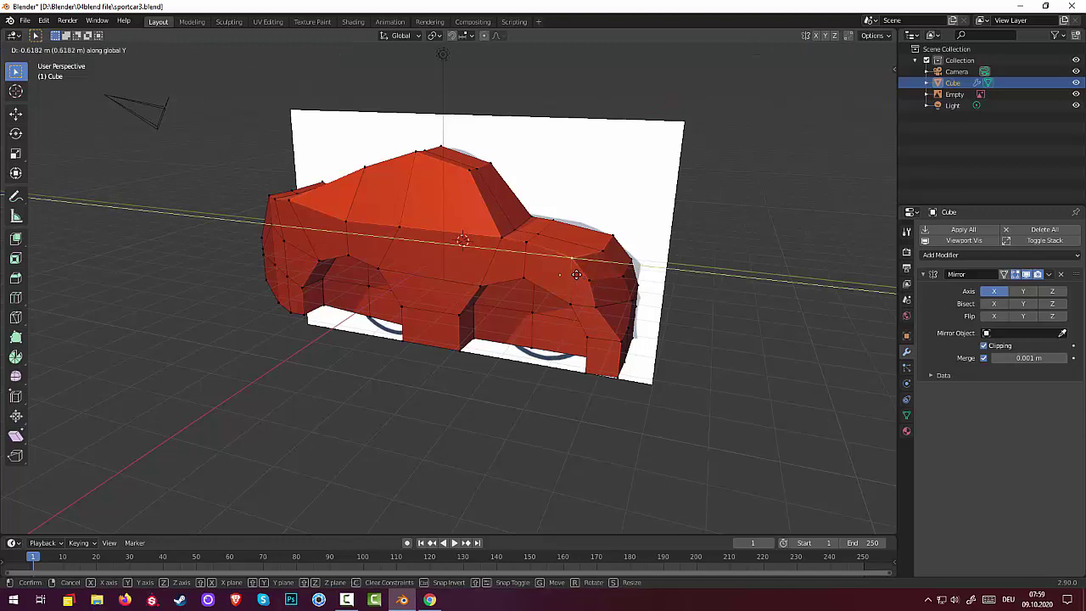
click(576, 273)
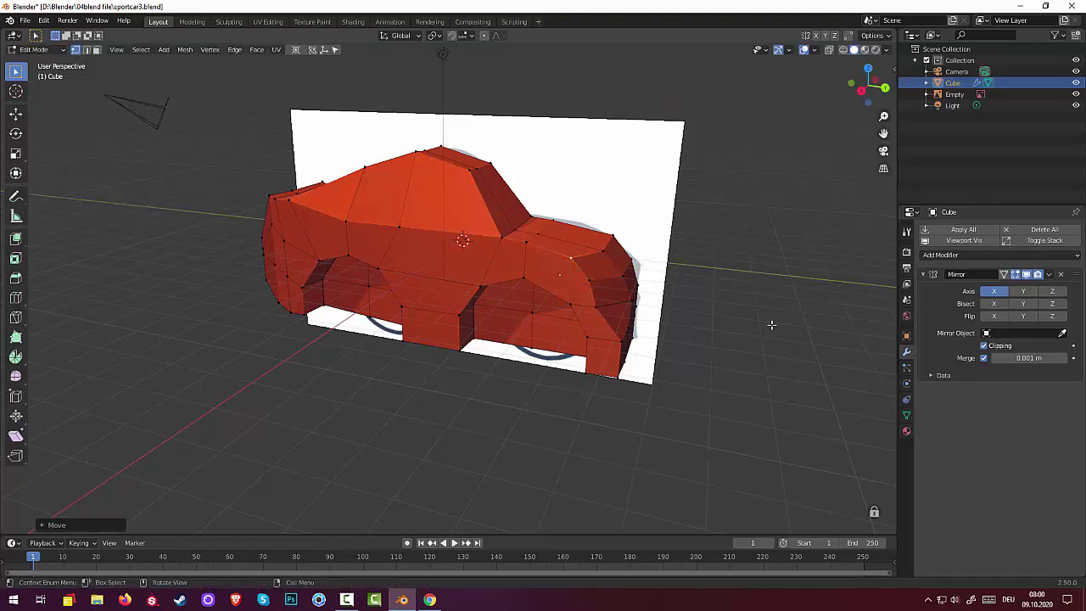
mouse_move(771, 323)
middle_down()
mouse_move(577, 324)
mouse_move(698, 334)
mouse_move(671, 324)
mouse_move(671, 310)
mouse_move(708, 327)
mouse_move(814, 328)
mouse_move(807, 316)
mouse_move(788, 313)
mouse_move(749, 389)
middle_up()
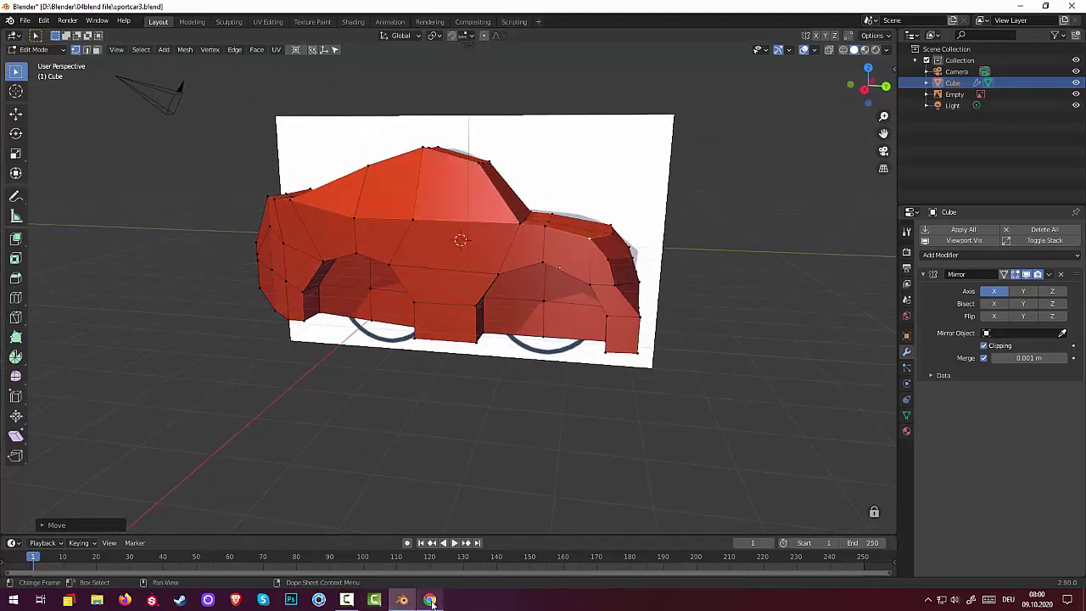
mouse_move(346, 600)
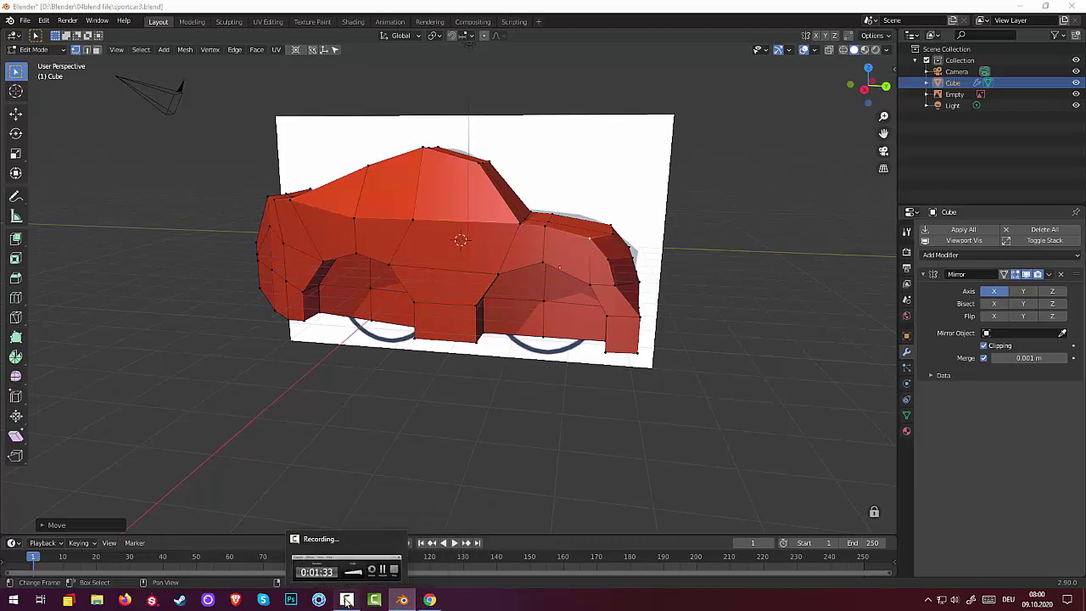
- In right orthographic view, shift the lower front corner vertex about 0.2 m onto the sketch outline
click(346, 600)
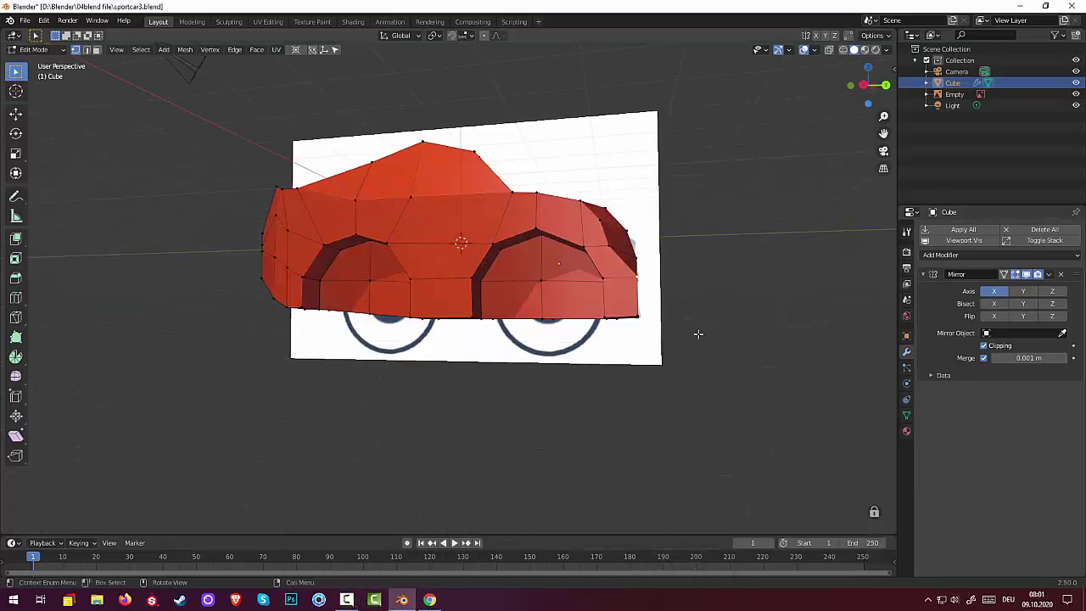
middle_drag(703, 332, 645, 274)
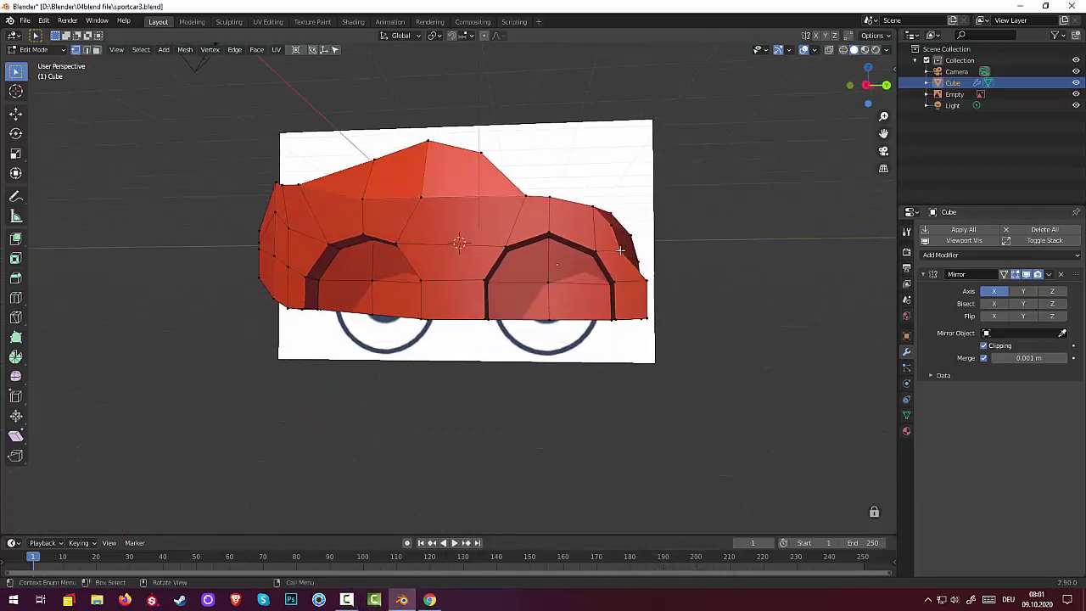
key(KP_3)
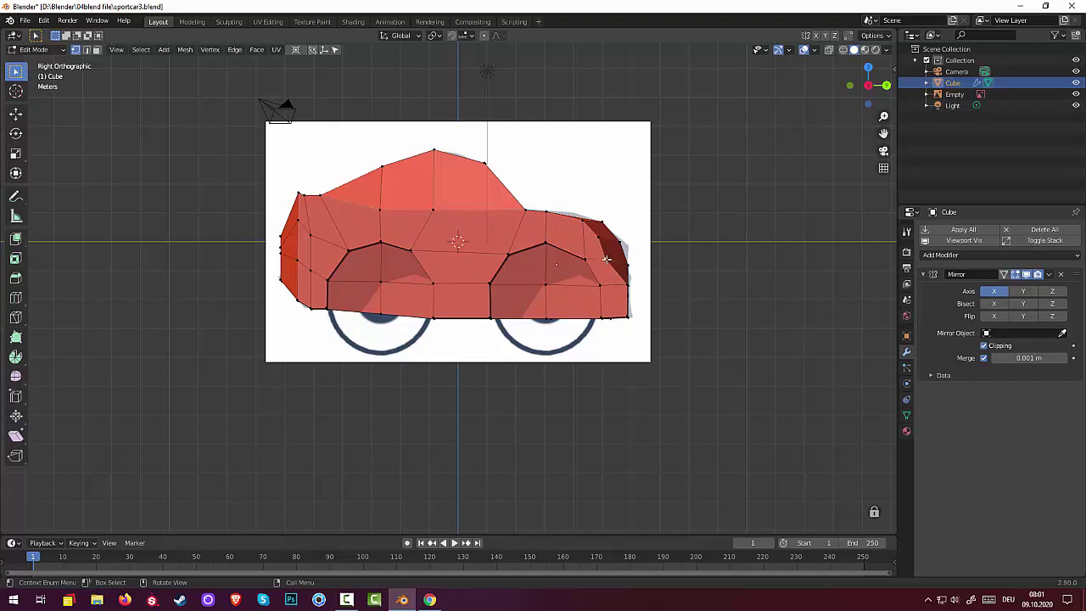
drag(606, 258, 623, 269)
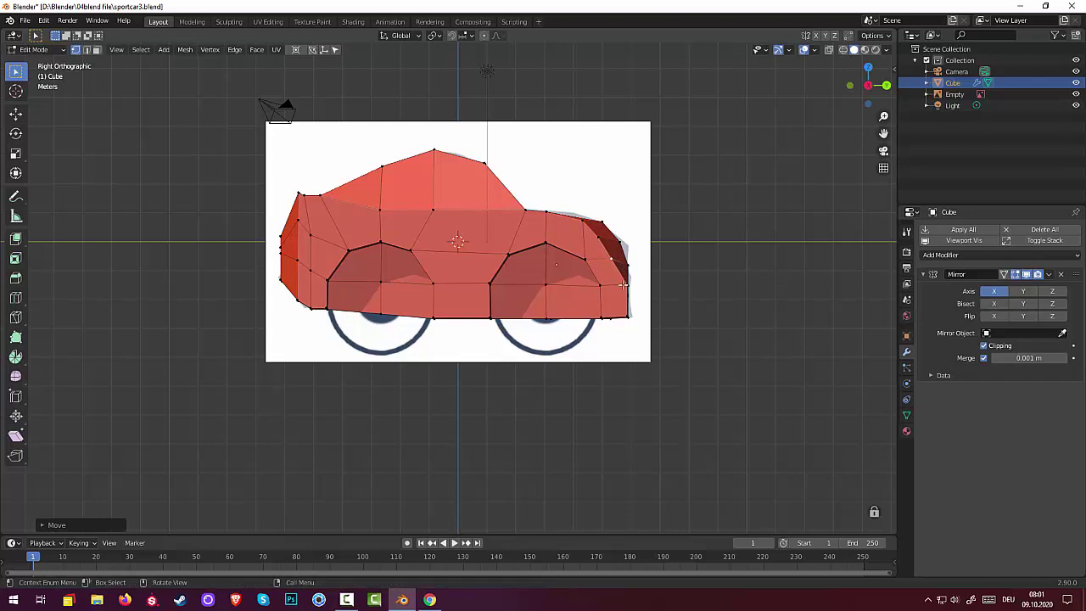
key(g)
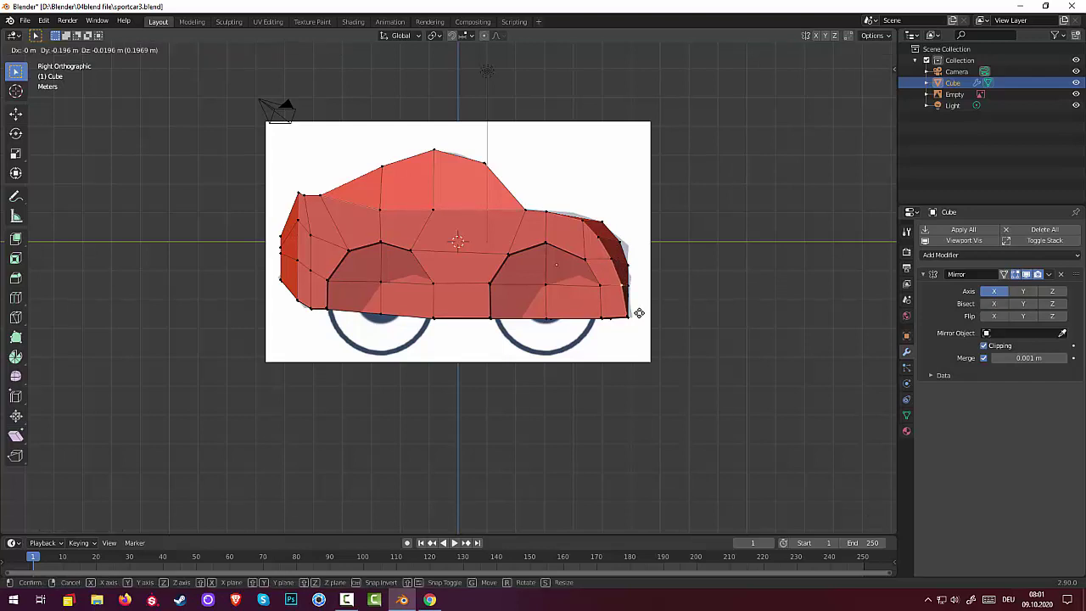
click(639, 313)
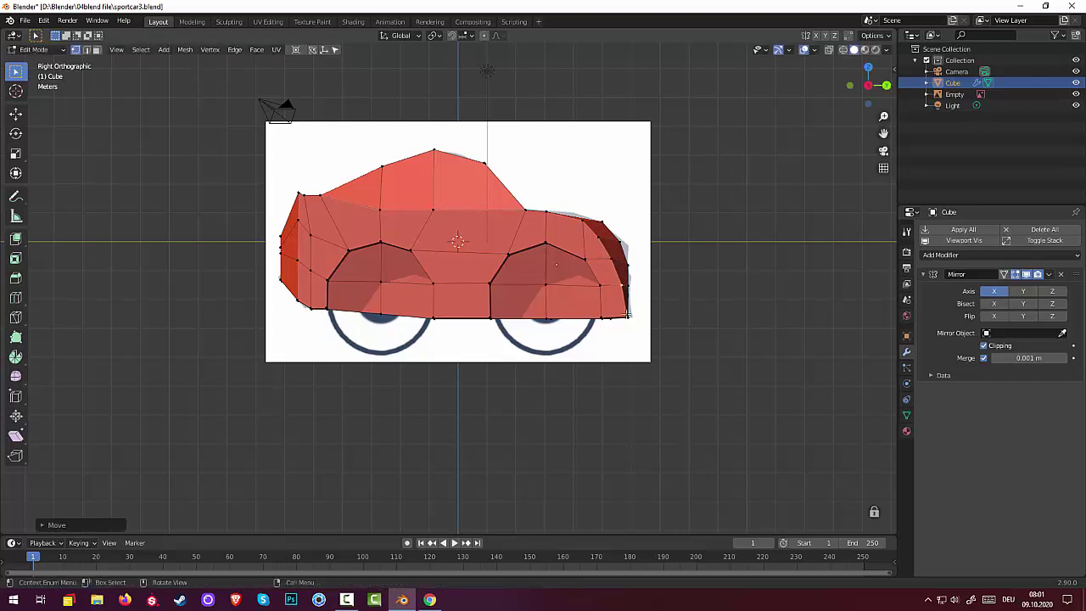
key(g)
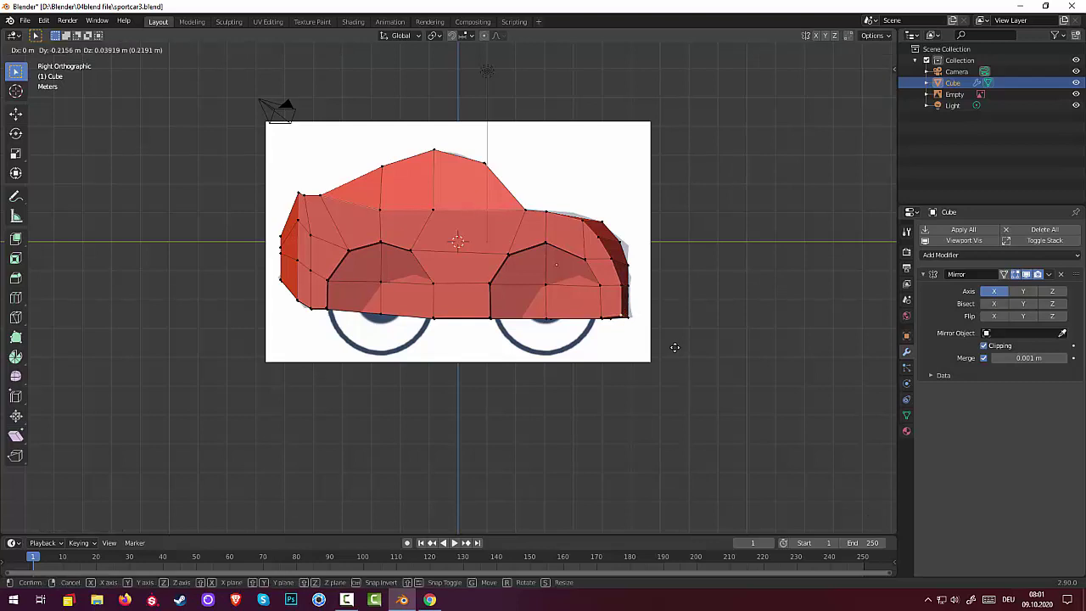
click(678, 350)
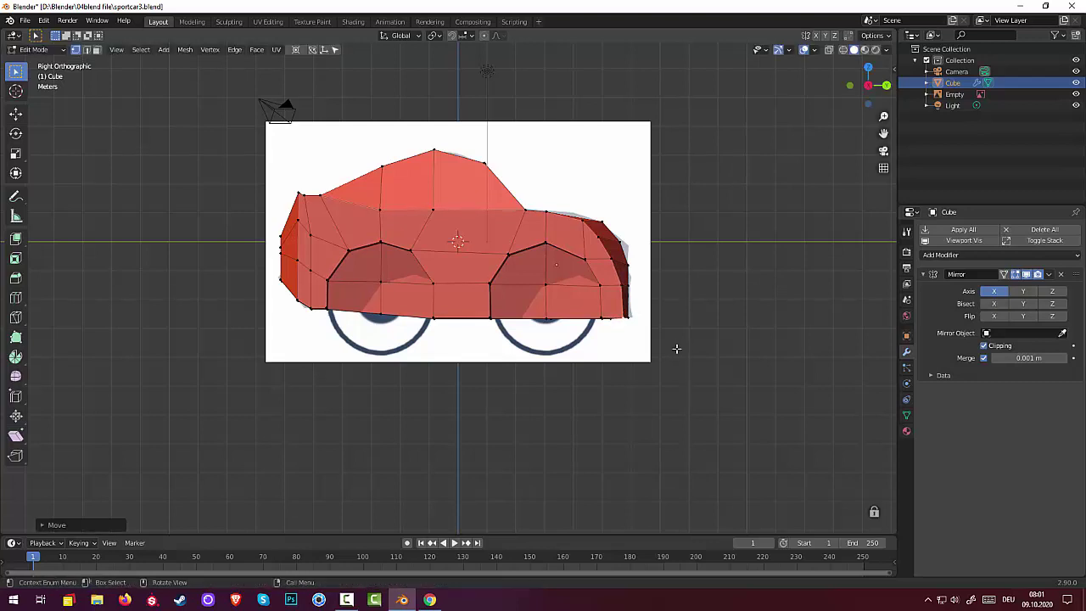
mouse_move(814, 376)
middle_down()
mouse_move(705, 400)
mouse_move(698, 379)
mouse_move(410, 286)
middle_up()
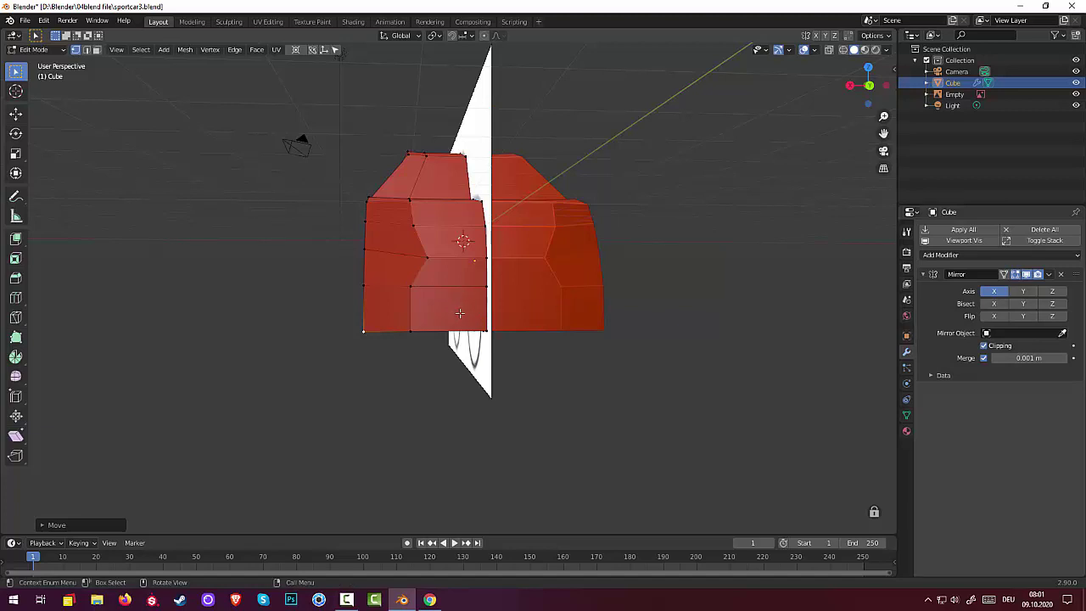
- Isolate the car mesh in local view and switch to the back orthographic view
key(KP_1)
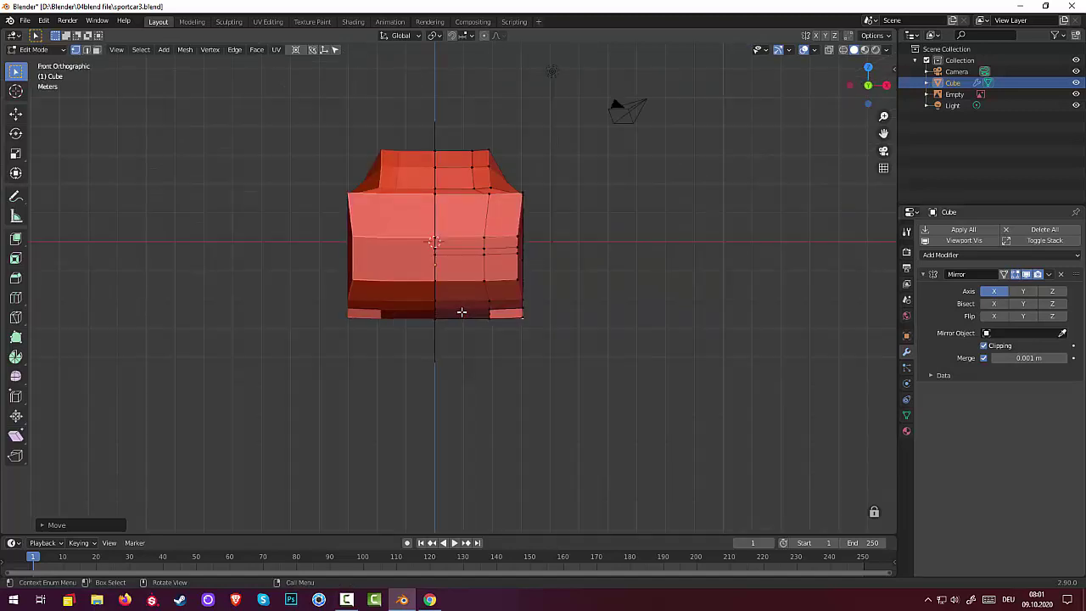
key(KP_3)
key(KP_1)
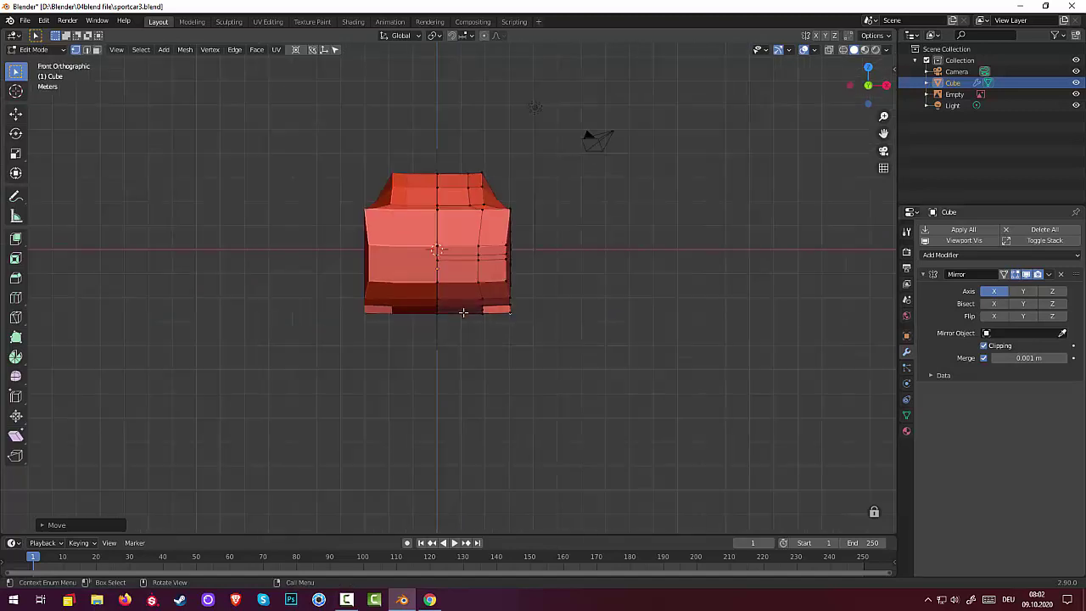
key(KP_Divide)
key(KP_Divide)
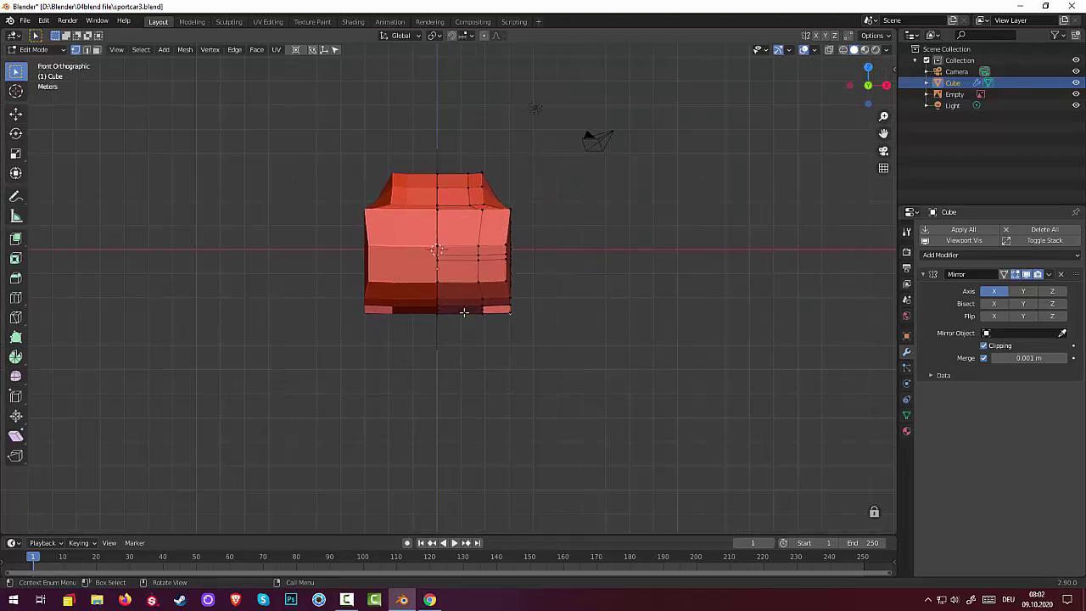
scroll(464, 312, down, 1)
scroll(464, 312, down, 1)
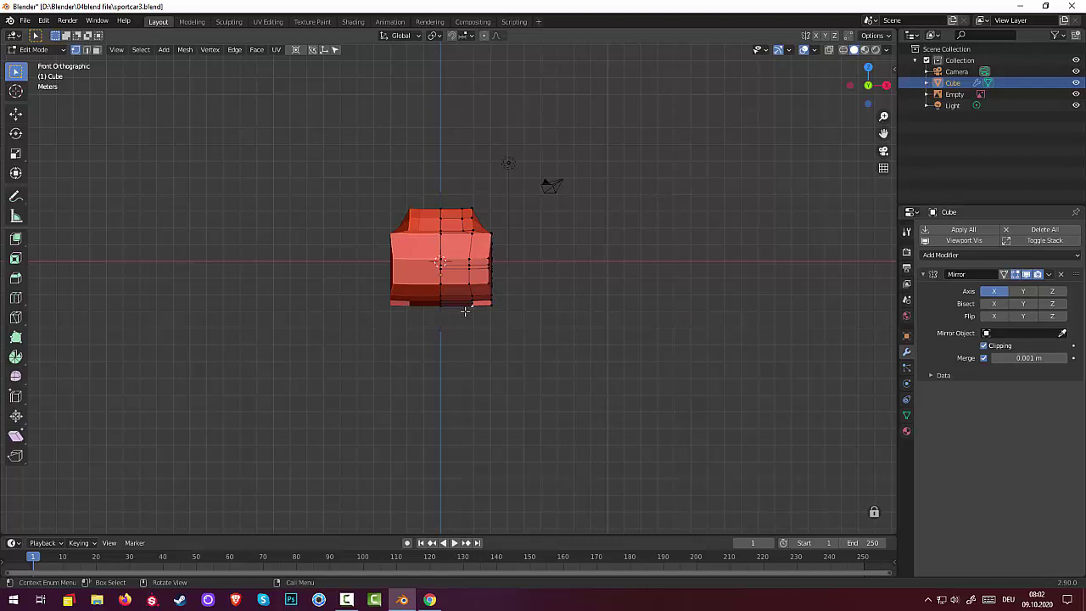
scroll(464, 308, up, 3)
scroll(471, 297, up, 3)
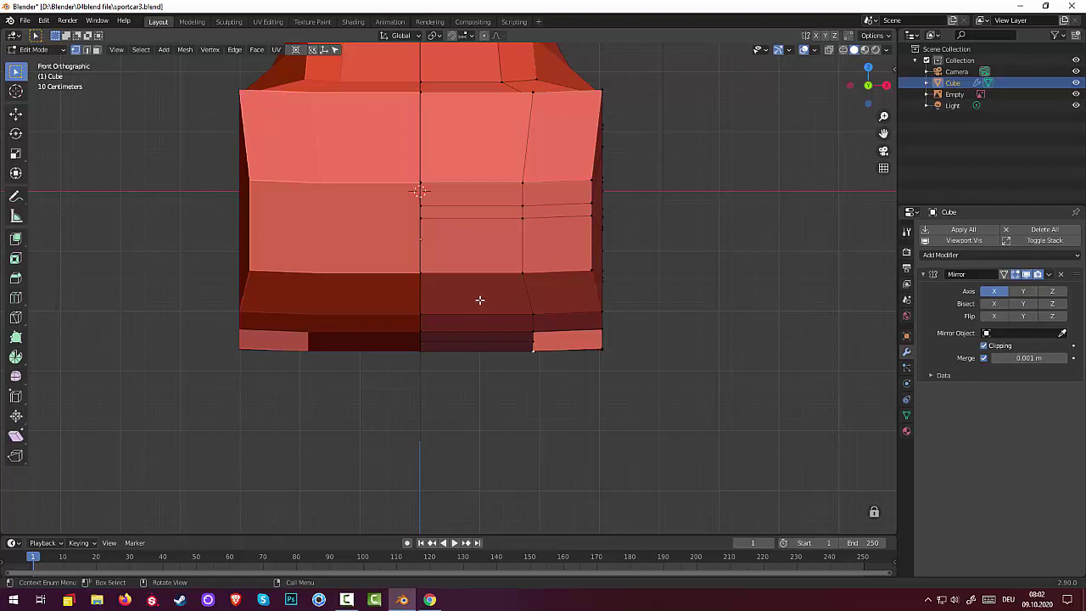
key(KP_3)
key(KP_1)
key(ctrl+KP_1)
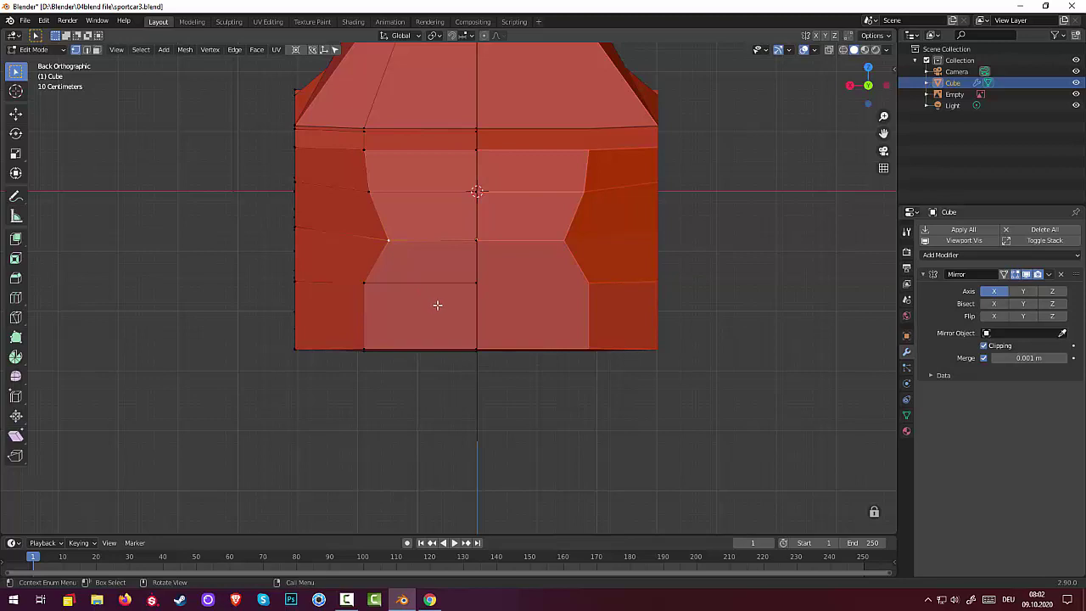
- Slide a lower rear-panel vertex about 0.41 m along X to align with the edge above
click(364, 284)
key(g)
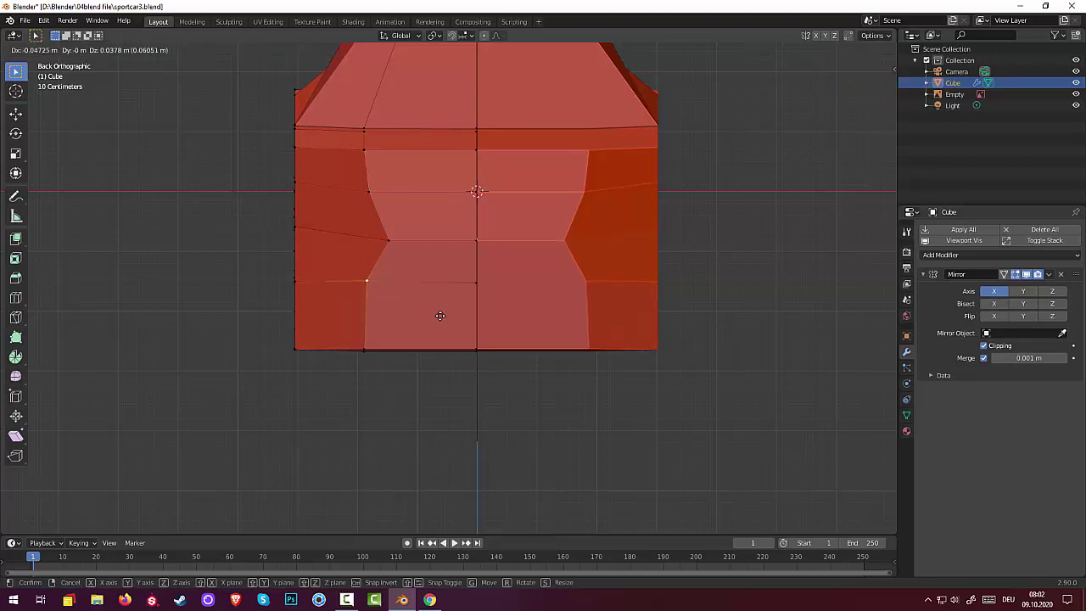
key(x)
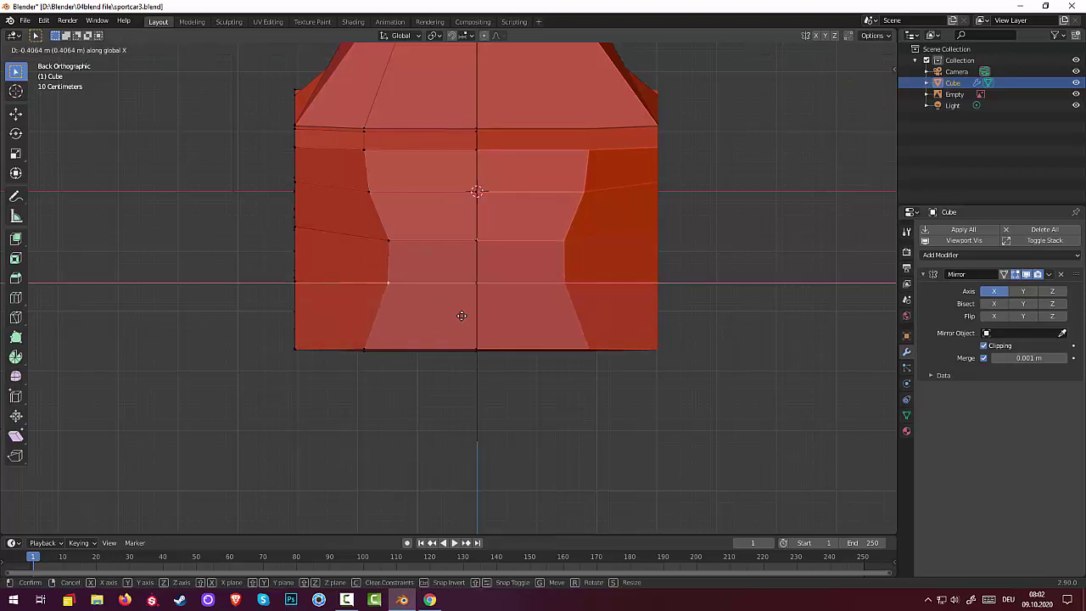
click(461, 315)
mouse_move(462, 315)
middle_down()
mouse_move(509, 359)
mouse_move(545, 363)
mouse_move(487, 348)
middle_up()
scroll(543, 360, down, 3)
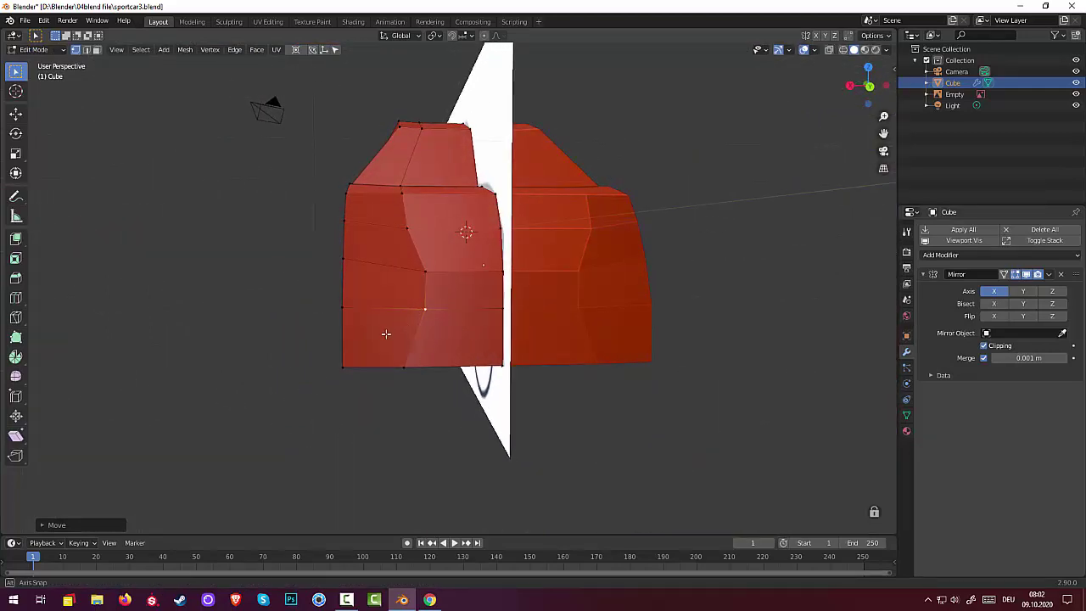
- Select another body vertex and snap to right orthographic view over the reference sketch
mouse_move(382, 335)
middle_down()
mouse_move(400, 332)
mouse_move(371, 346)
mouse_move(267, 337)
mouse_move(489, 332)
mouse_move(505, 362)
mouse_move(582, 299)
middle_up()
click(587, 291)
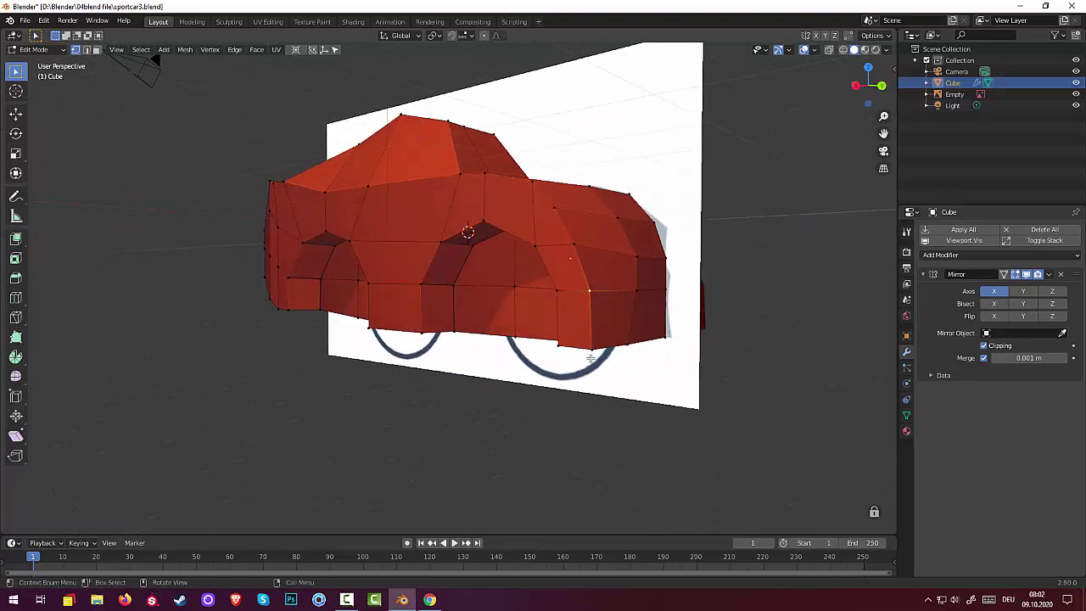
mouse_move(591, 358)
middle_down()
mouse_move(643, 383)
mouse_move(685, 381)
middle_up()
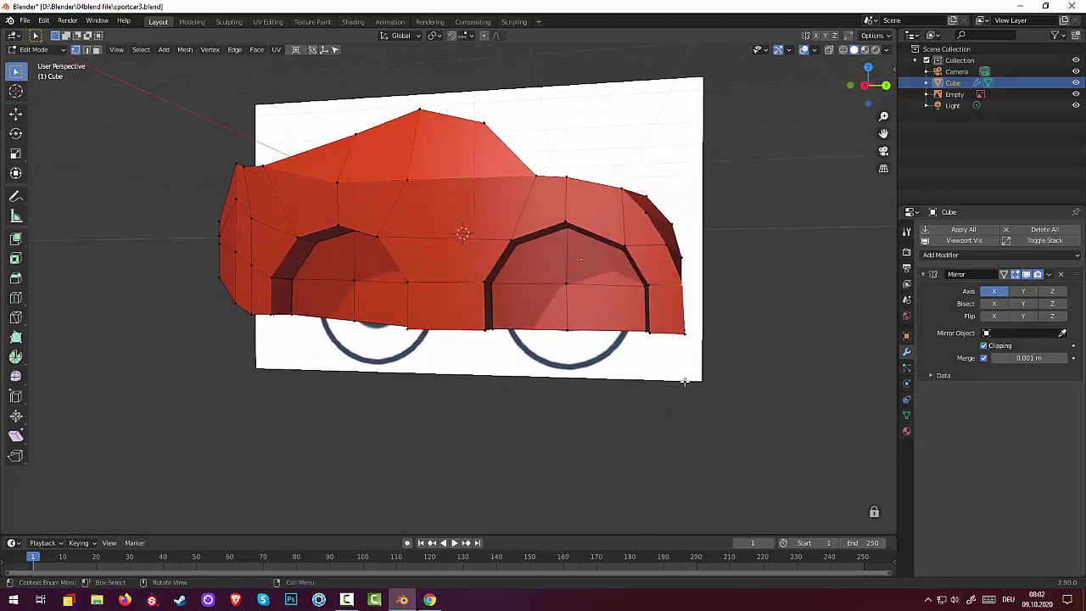
key(KP_3)
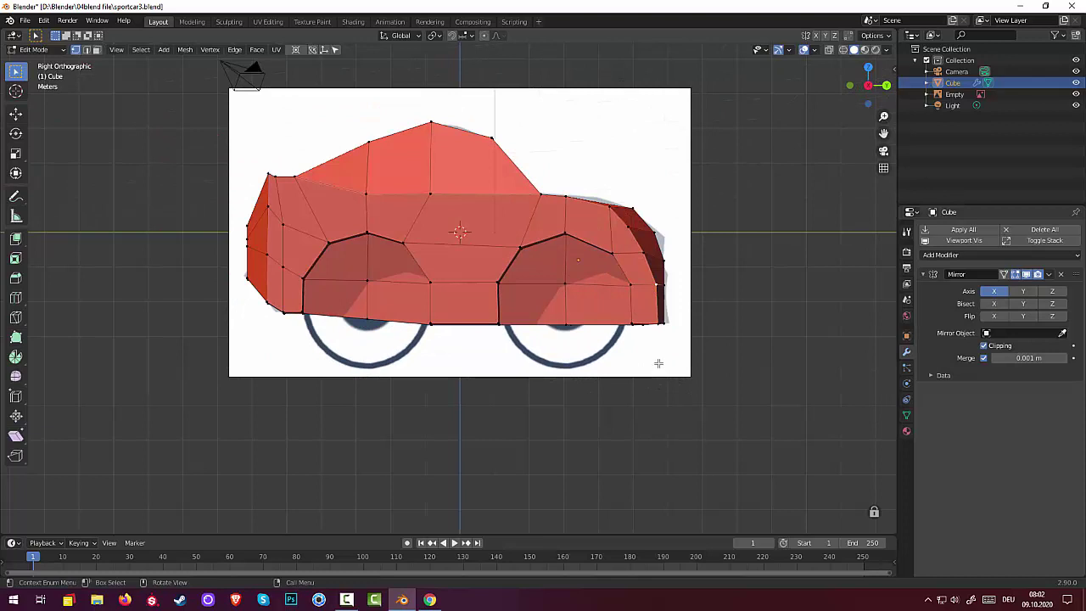
- Shift the rear car-body vertex about 0.18 m along Y and 0.03 m down to follow the reference outline
key(g)
click(707, 348)
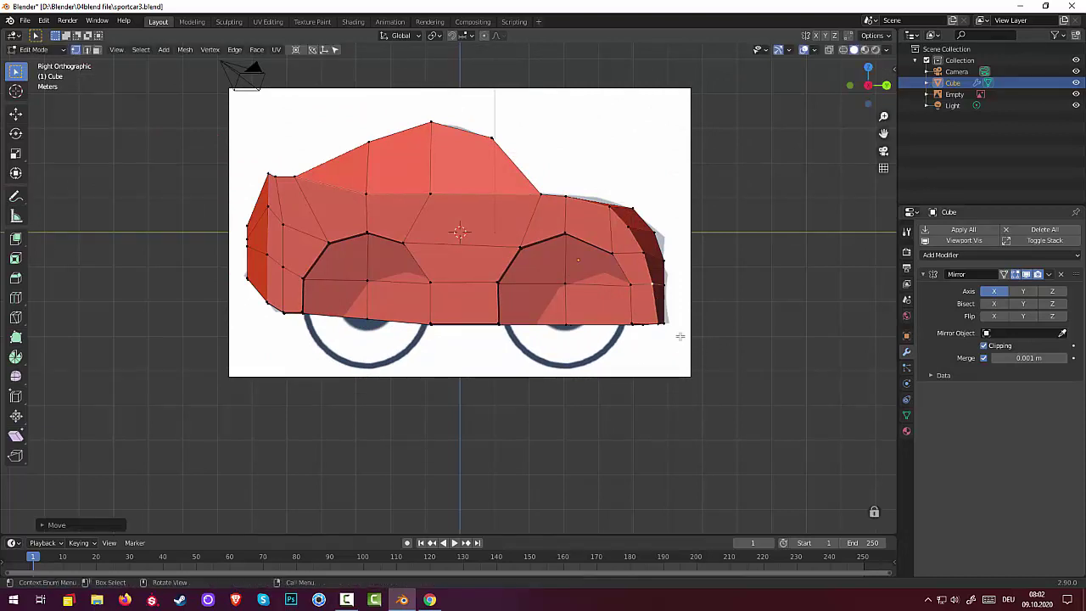
key(g)
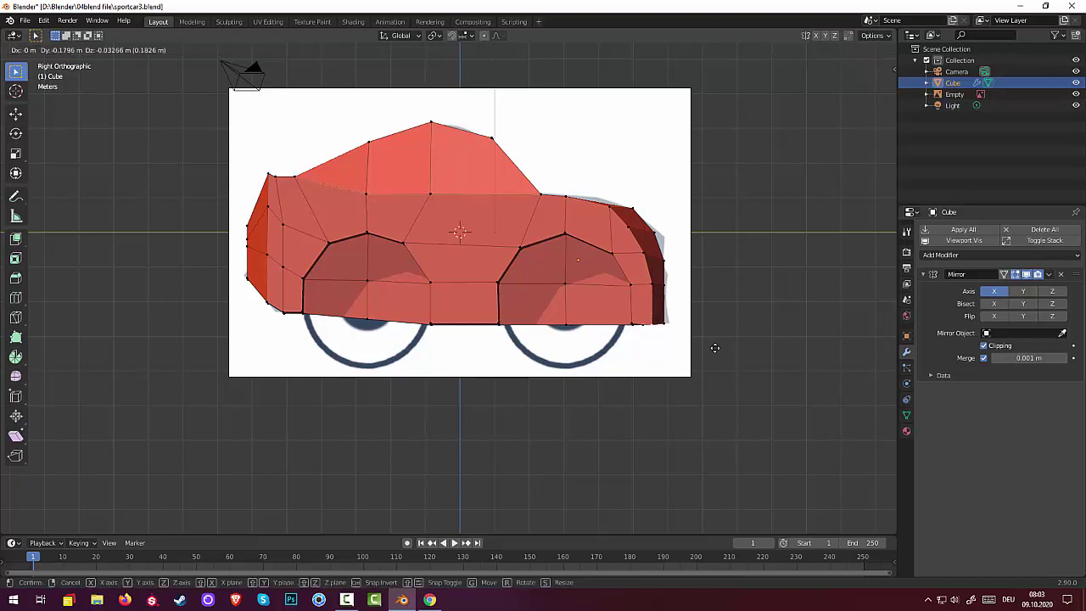
click(717, 348)
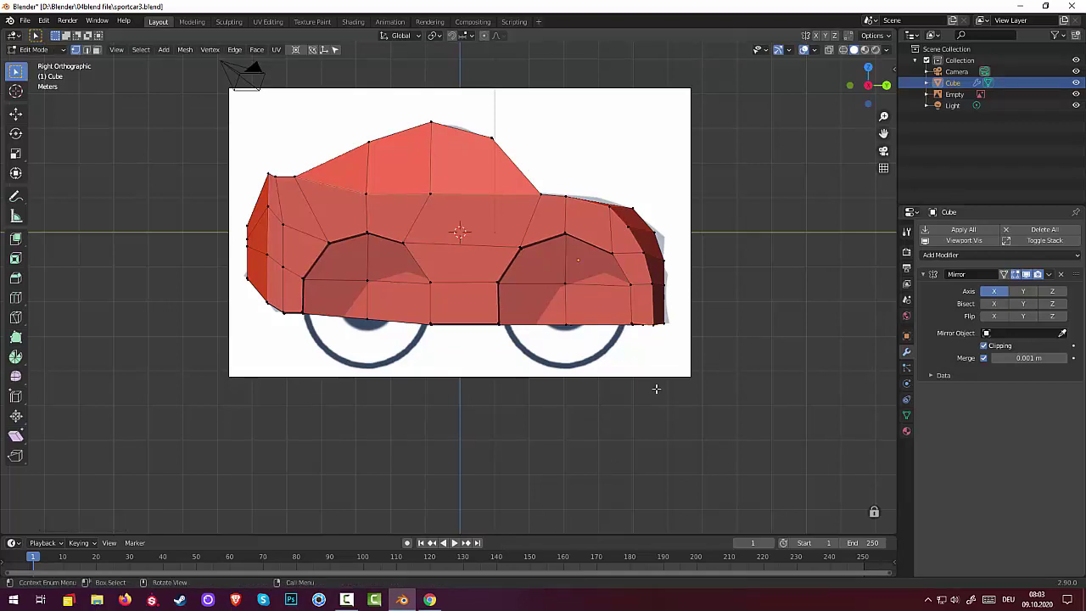
mouse_move(654, 383)
middle_down()
mouse_move(599, 432)
mouse_move(541, 407)
mouse_move(630, 396)
middle_up()
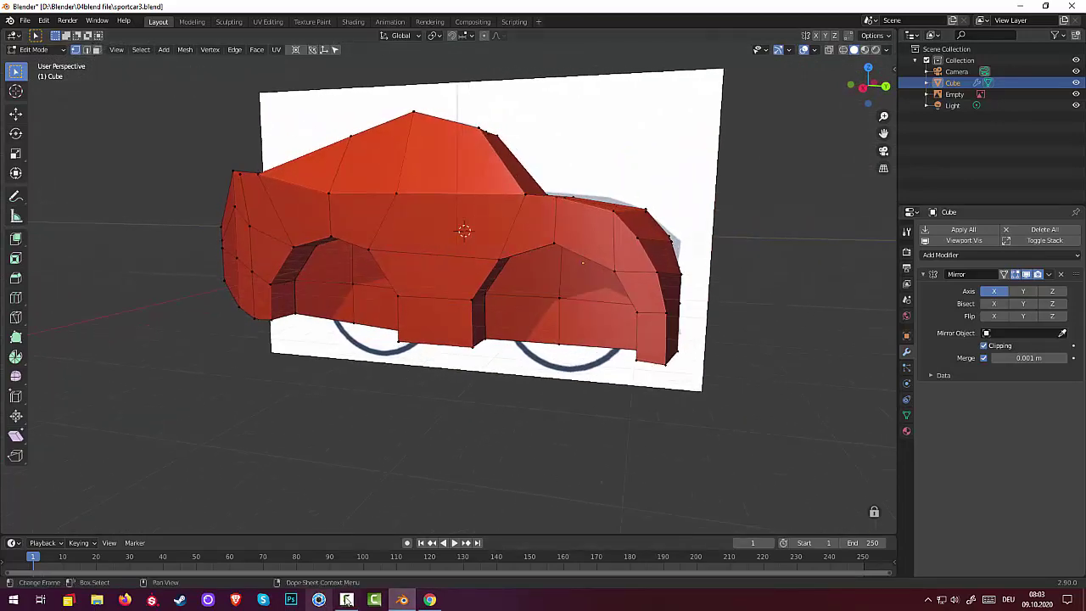
- Switch to Face select mode and orbit to view the car body end-on from the front
mouse_move(460, 504)
middle_down()
mouse_move(508, 441)
mouse_move(640, 445)
mouse_move(526, 466)
mouse_move(509, 382)
middle_up()
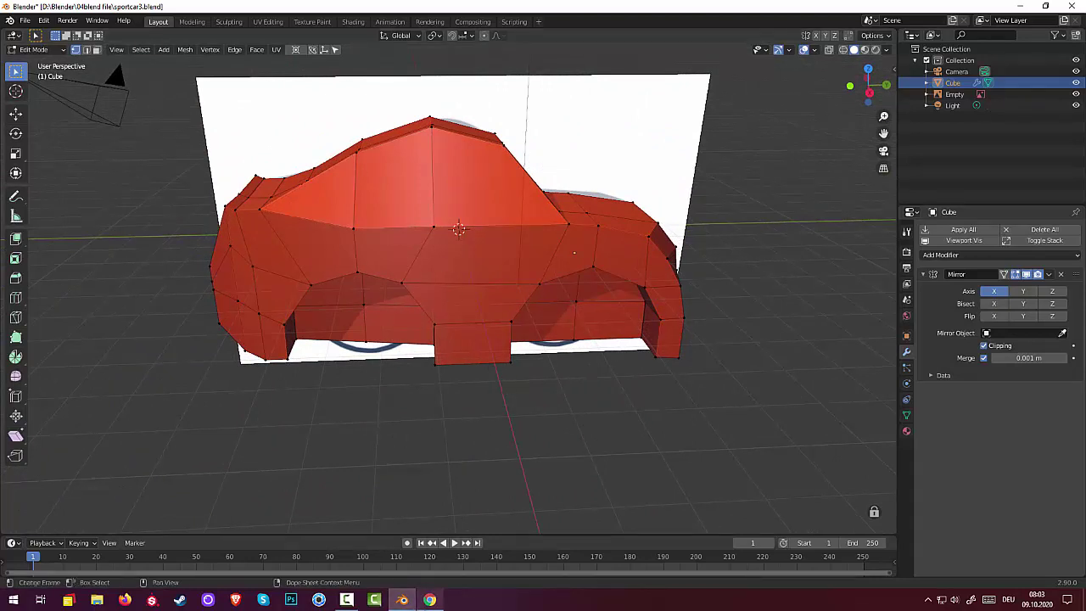
click(350, 601)
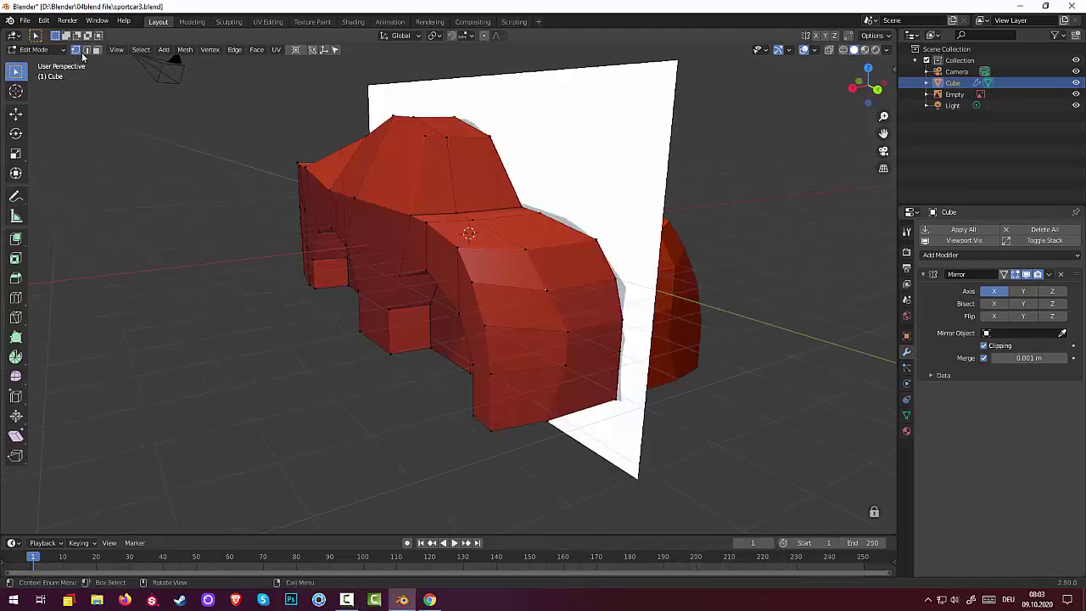
click(98, 51)
middle_drag(531, 310, 448, 295)
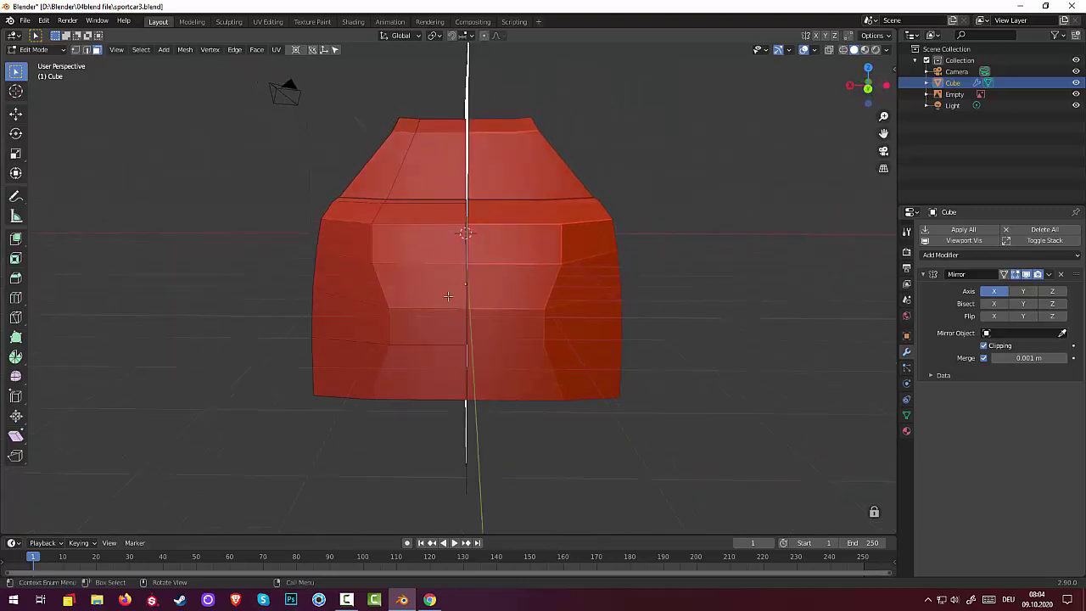
- Inset the front-corner face and extrude it inward to form a recessed headlight
click(358, 278)
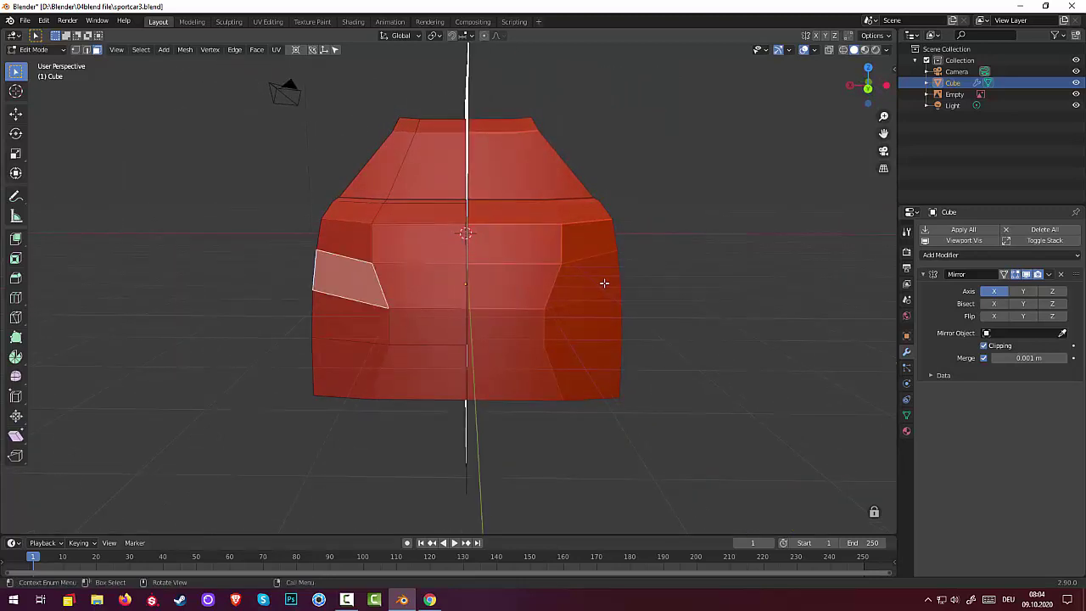
middle_drag(603, 282, 711, 300)
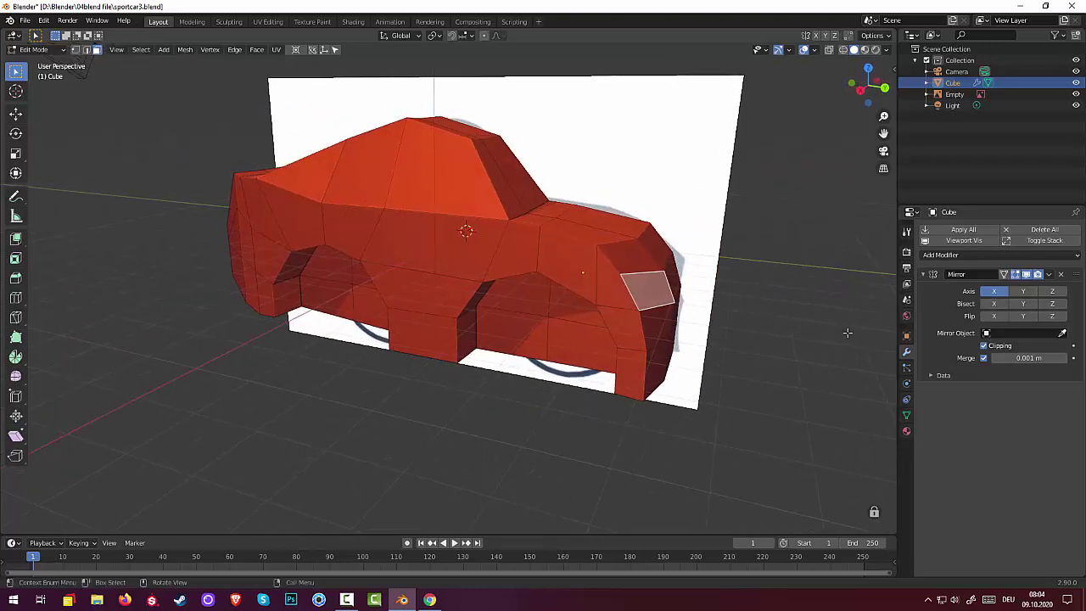
key(i)
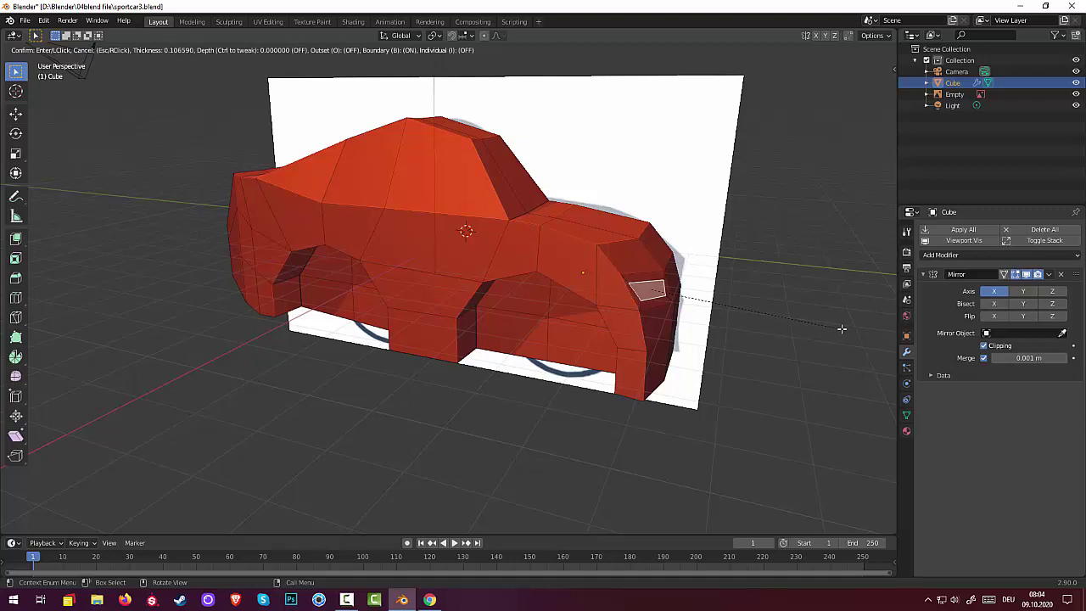
click(842, 329)
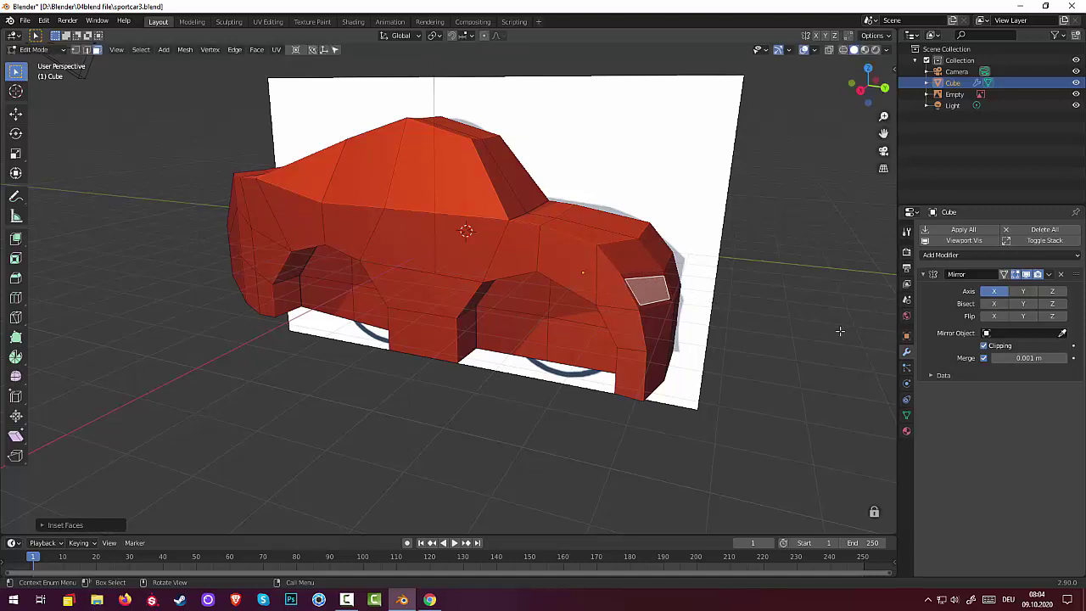
key(e)
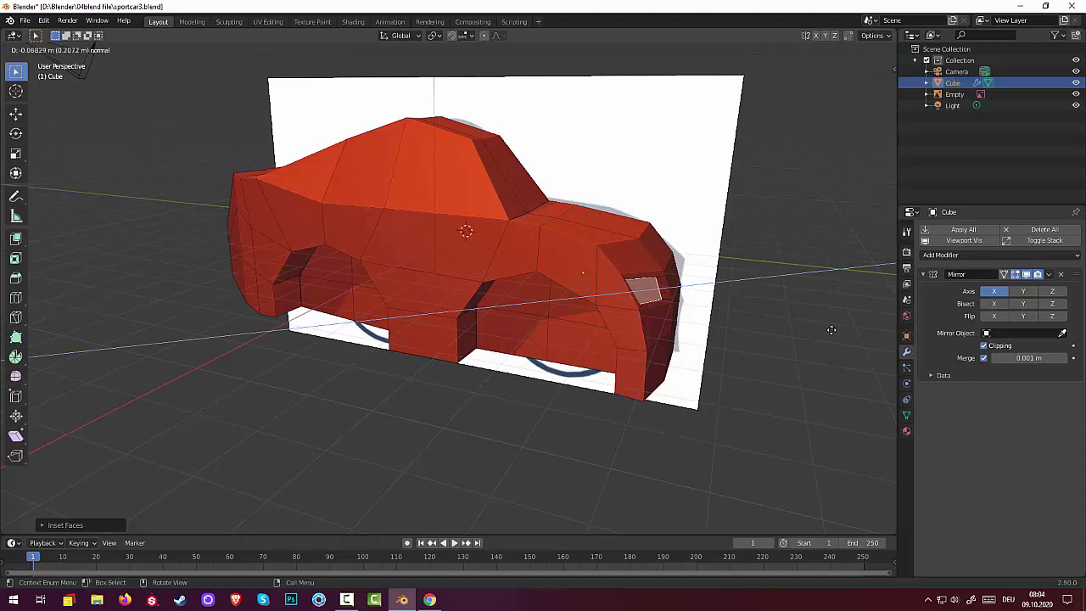
click(830, 329)
mouse_move(783, 381)
middle_down()
mouse_move(700, 367)
mouse_move(781, 375)
middle_up()
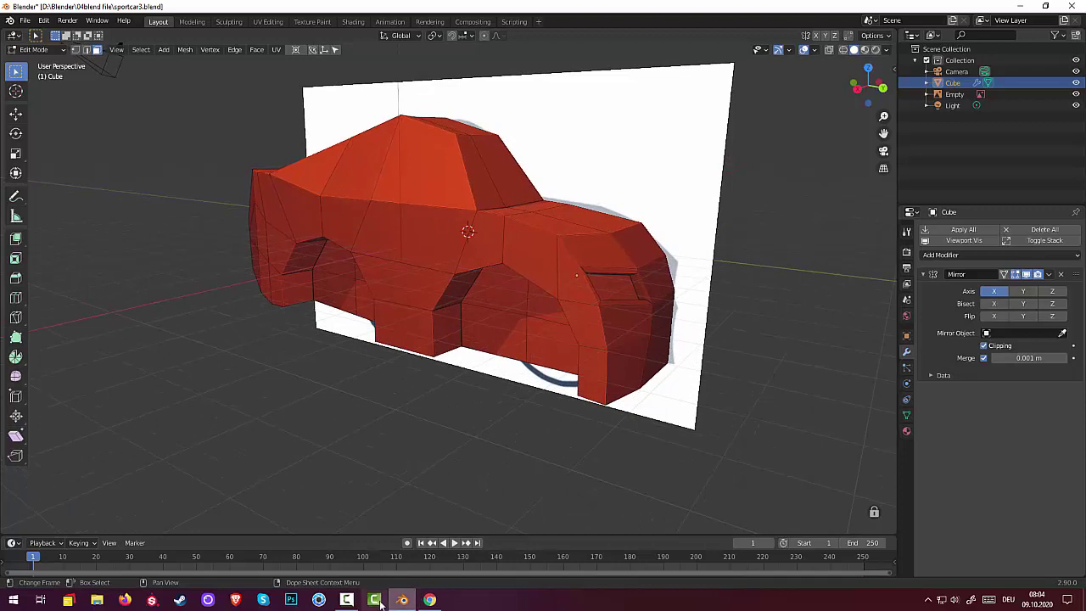
- In vertex mode, move two headlight corner vertices to reshape the opening
click(346, 600)
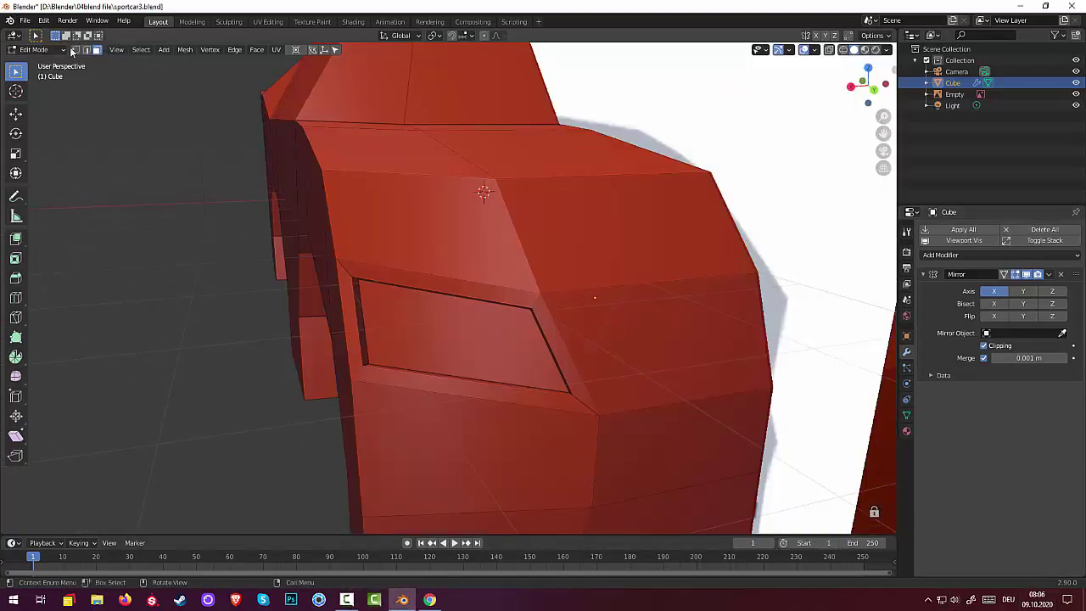
click(75, 49)
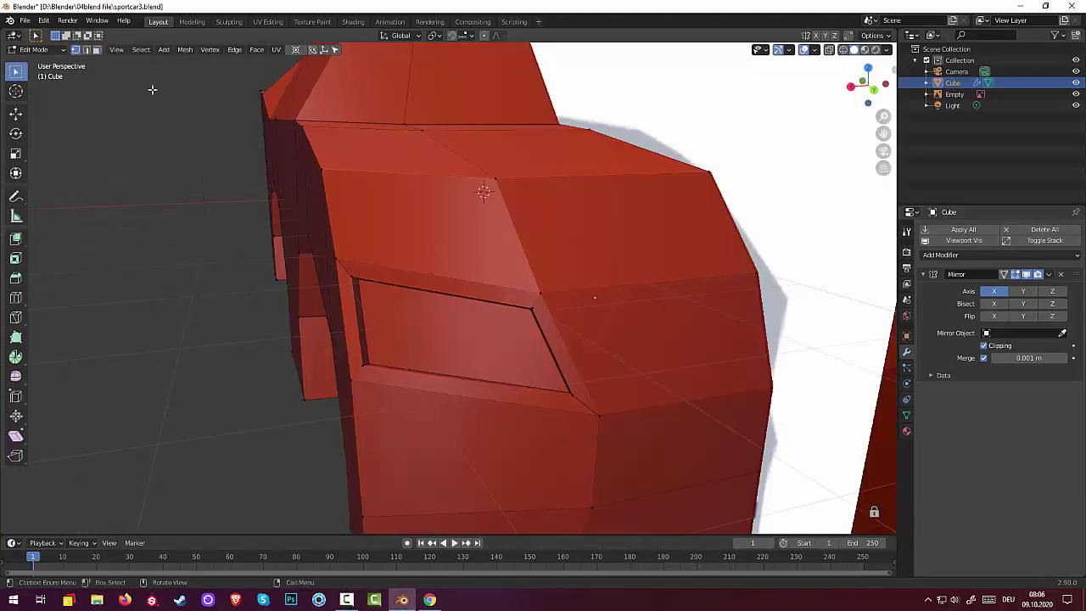
click(582, 411)
shift+click(600, 415)
mouse_move(646, 431)
middle_down()
mouse_move(630, 413)
mouse_move(600, 427)
mouse_move(611, 431)
middle_up()
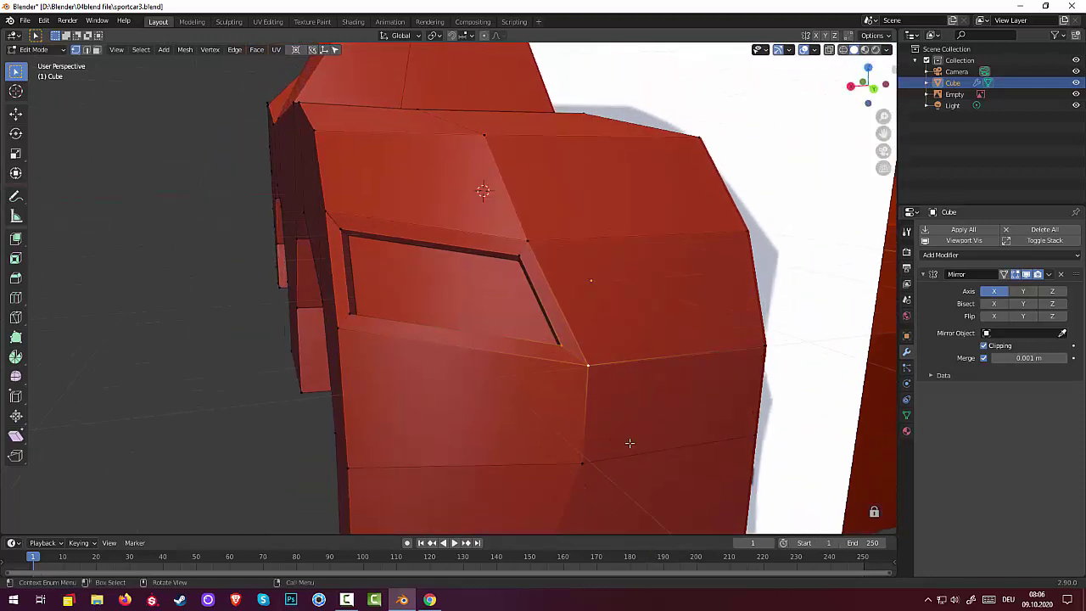
key(g)
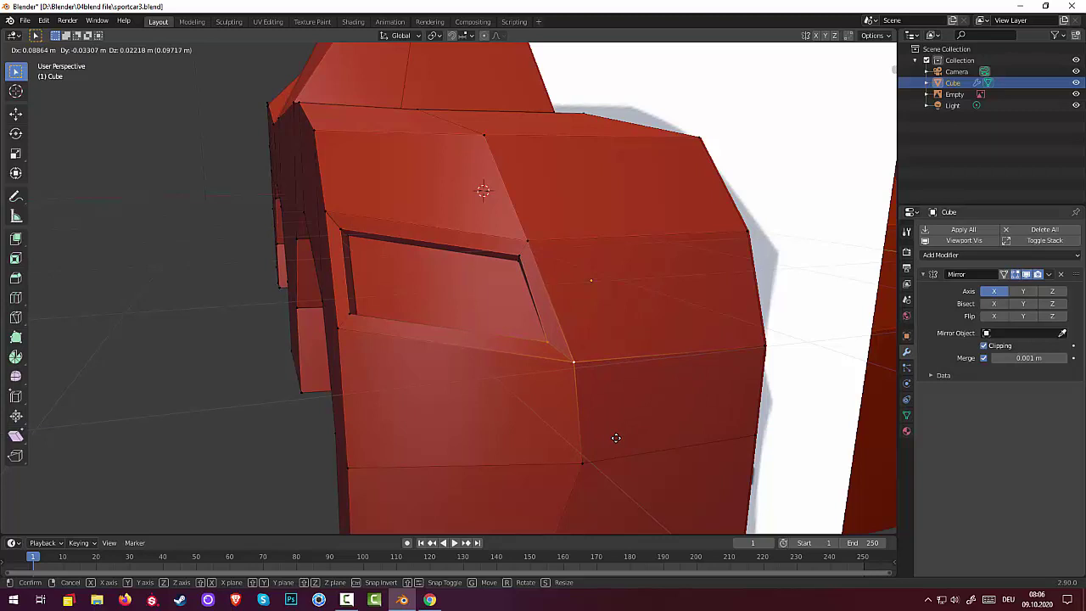
click(616, 437)
- Nudge the selected headlight vertices again to refine the headlight shape
middle_drag(616, 438, 654, 459)
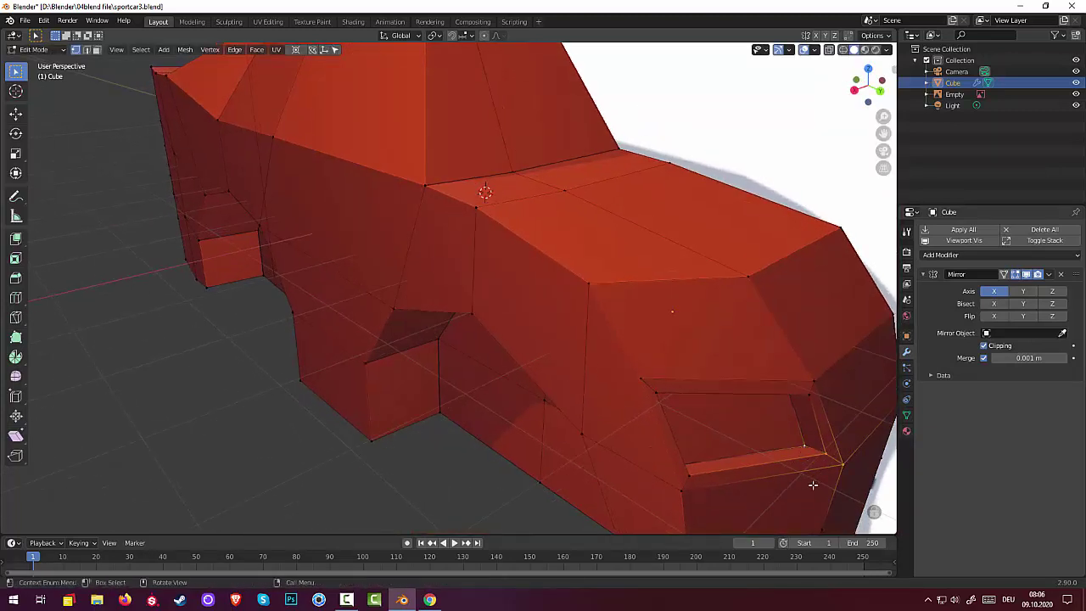
mouse_move(815, 483)
middle_down()
mouse_move(781, 465)
mouse_move(711, 486)
middle_up()
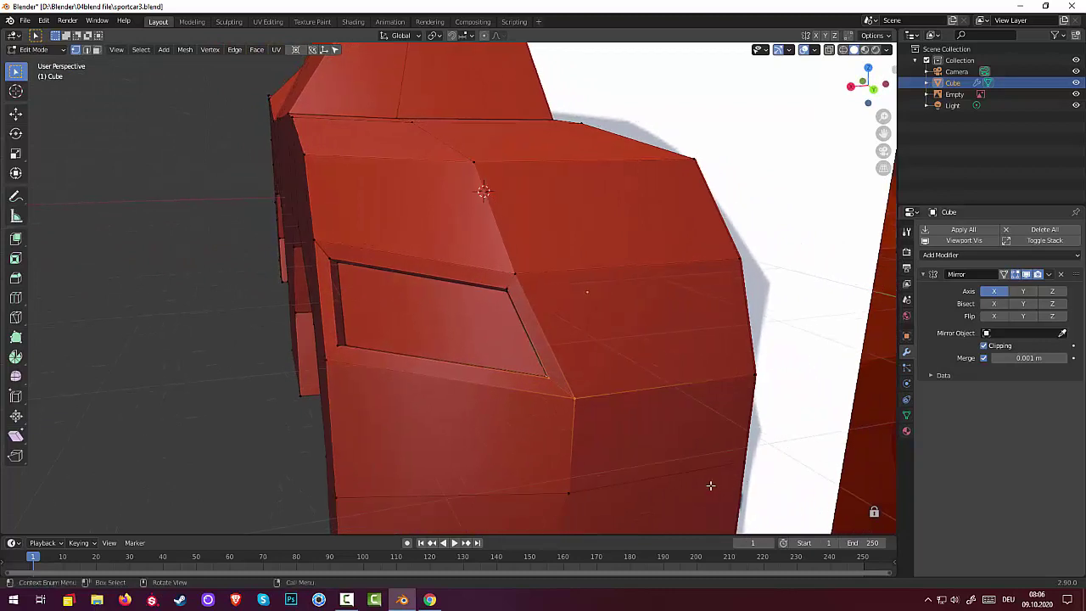
key(g)
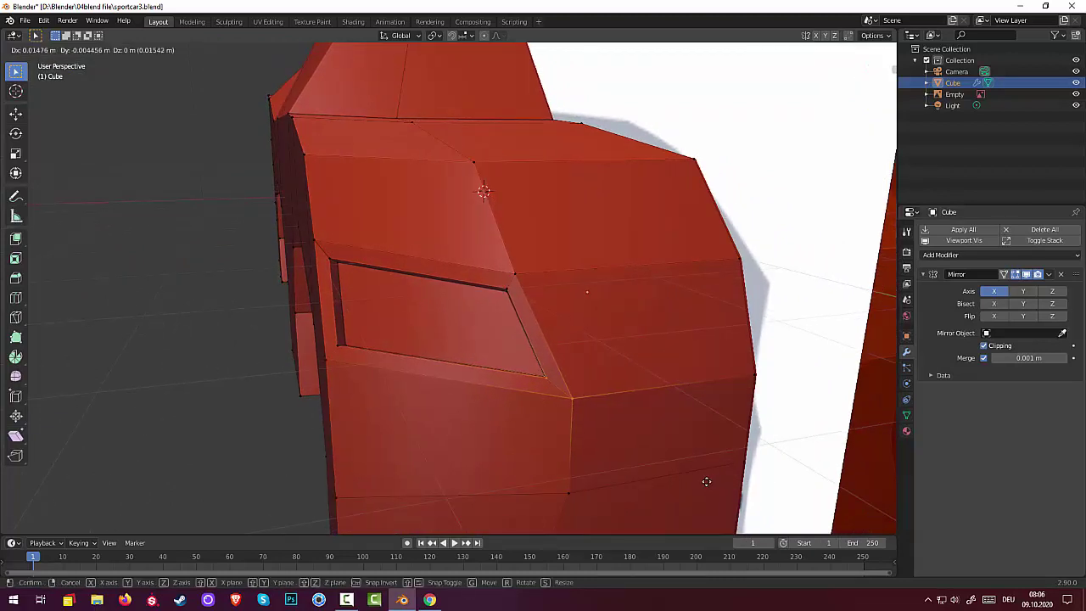
click(694, 480)
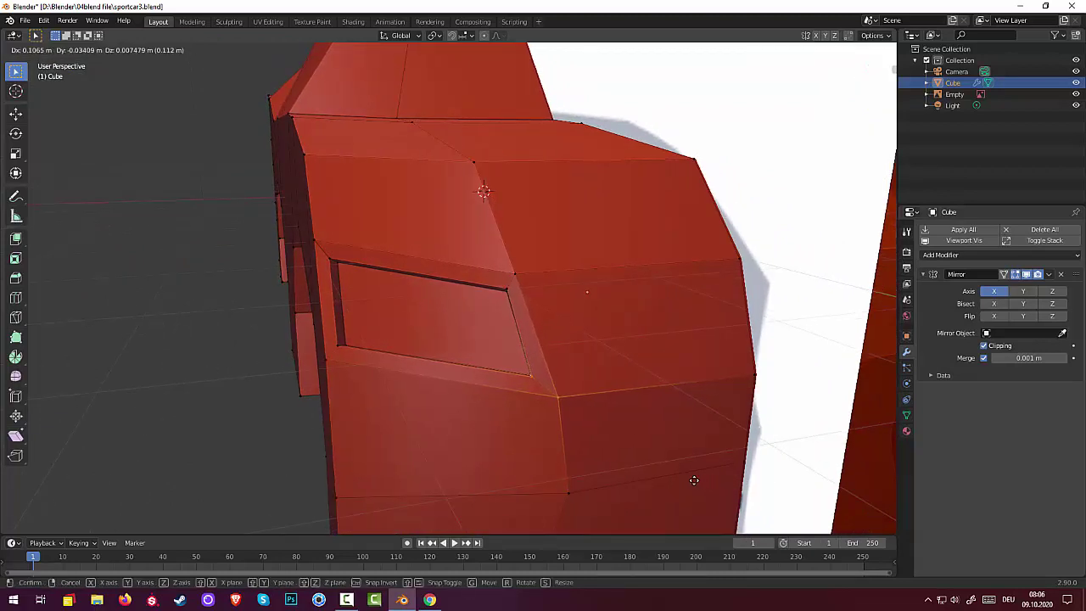
middle_drag(671, 478, 432, 413)
scroll(444, 415, down, 4)
scroll(424, 410, up, 4)
- Add a centred Ctrl+R edge loop across the car's hood and front
scroll(424, 411, down, 3)
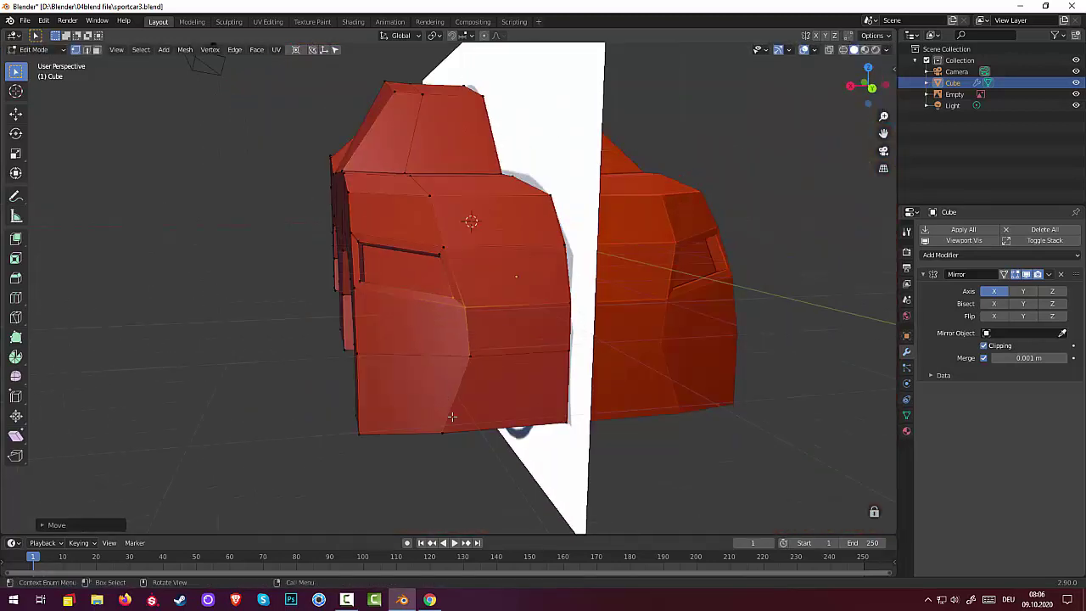
scroll(518, 310, down, 2)
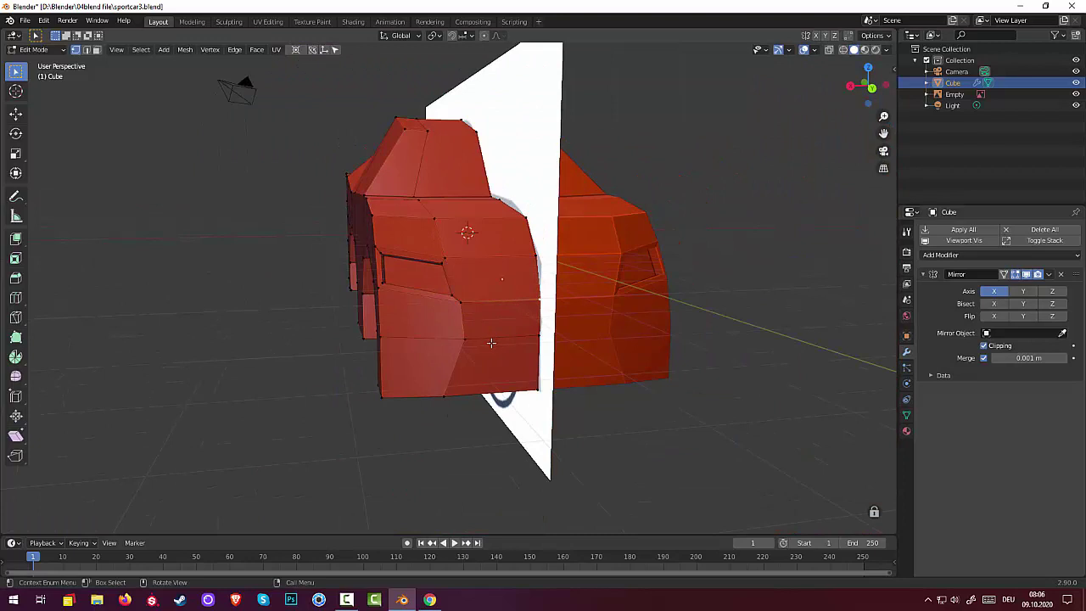
key(ctrl+r)
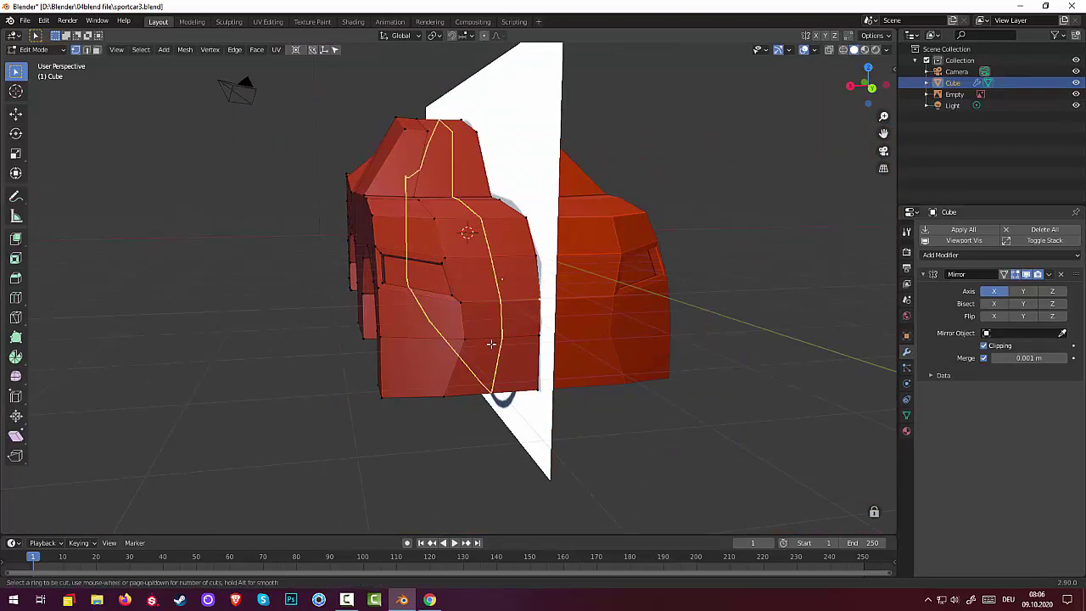
click(491, 344)
right_click(490, 344)
mouse_move(721, 551)
middle_down()
mouse_move(679, 516)
mouse_move(696, 526)
mouse_move(479, 245)
middle_up()
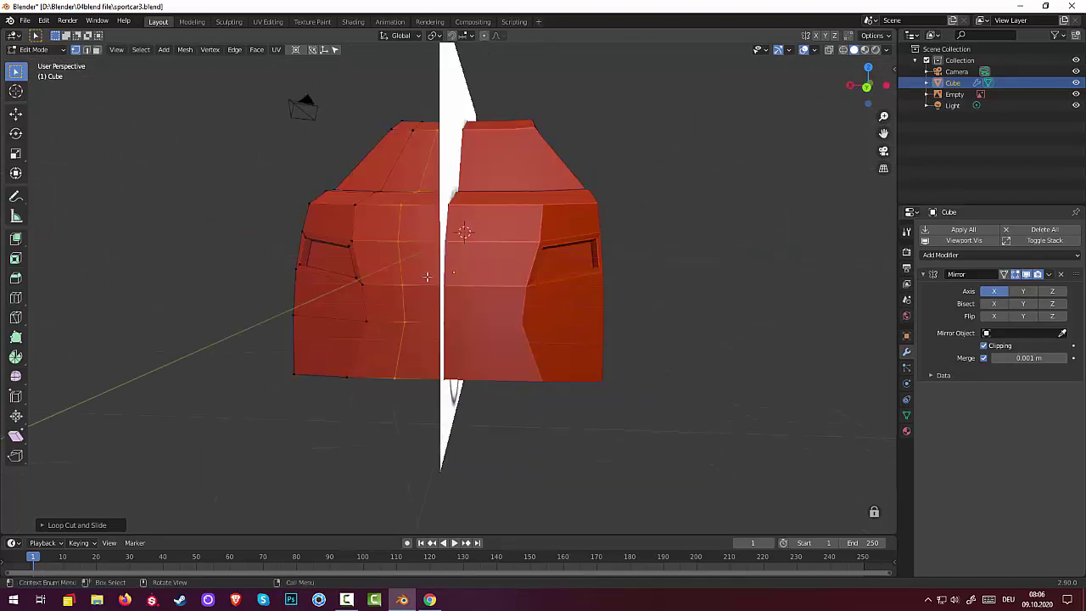
mouse_move(615, 346)
middle_down()
mouse_move(654, 359)
mouse_move(560, 291)
middle_up()
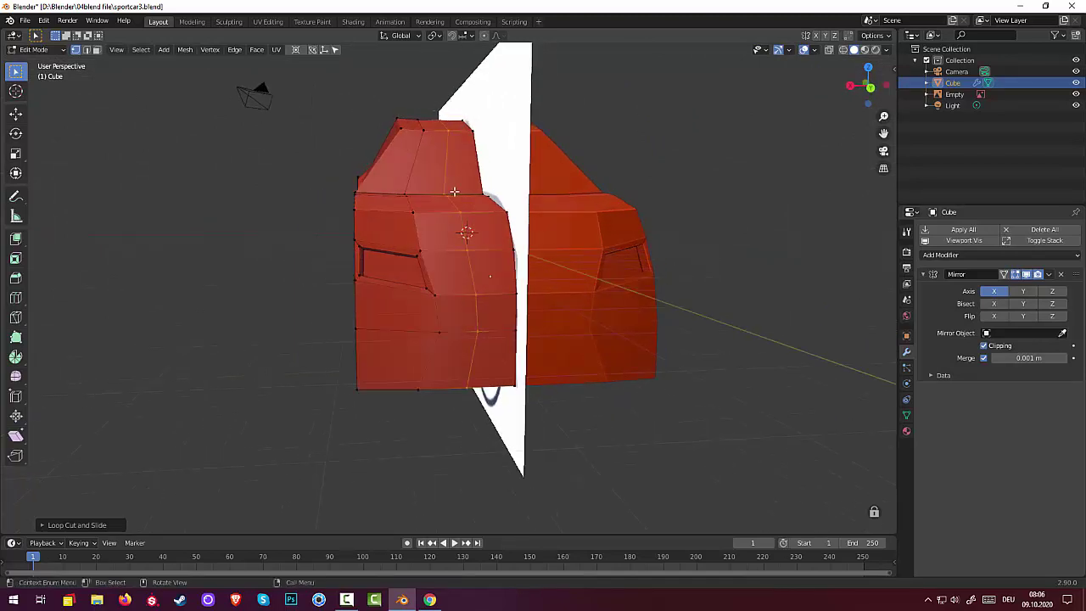
mouse_move(431, 599)
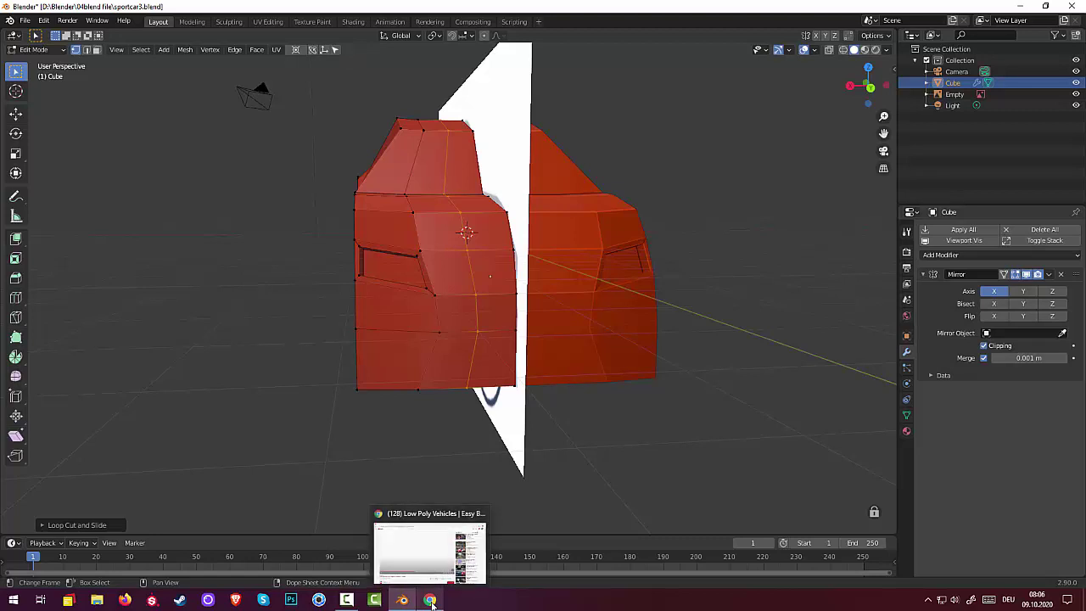
click(348, 601)
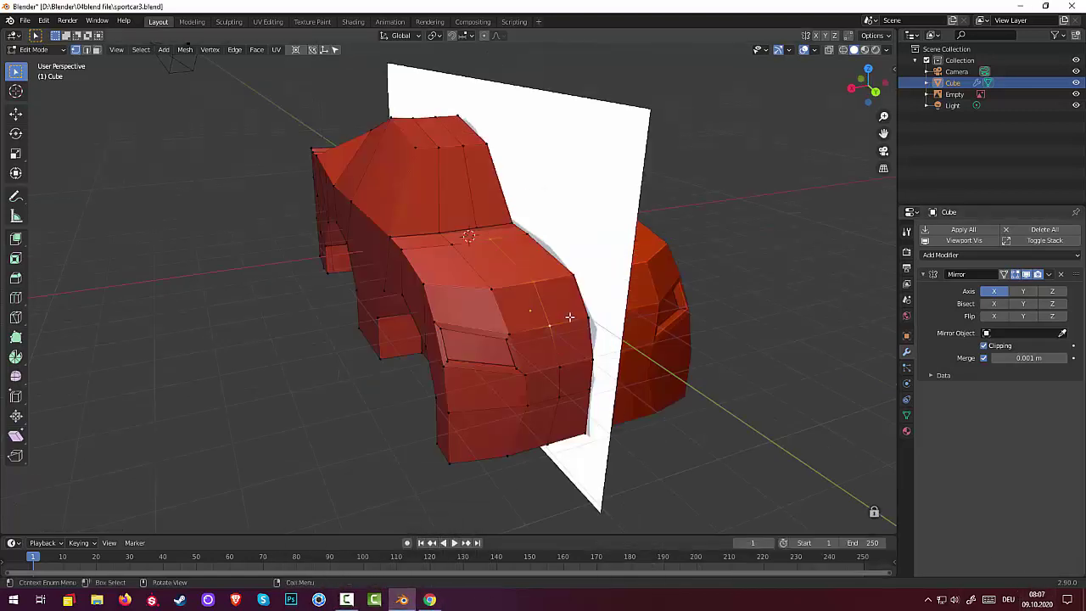
- Lower the hood-front vertex about 0.22 m along Z to create a central dip
key(alt+a)
click(550, 326)
key(g)
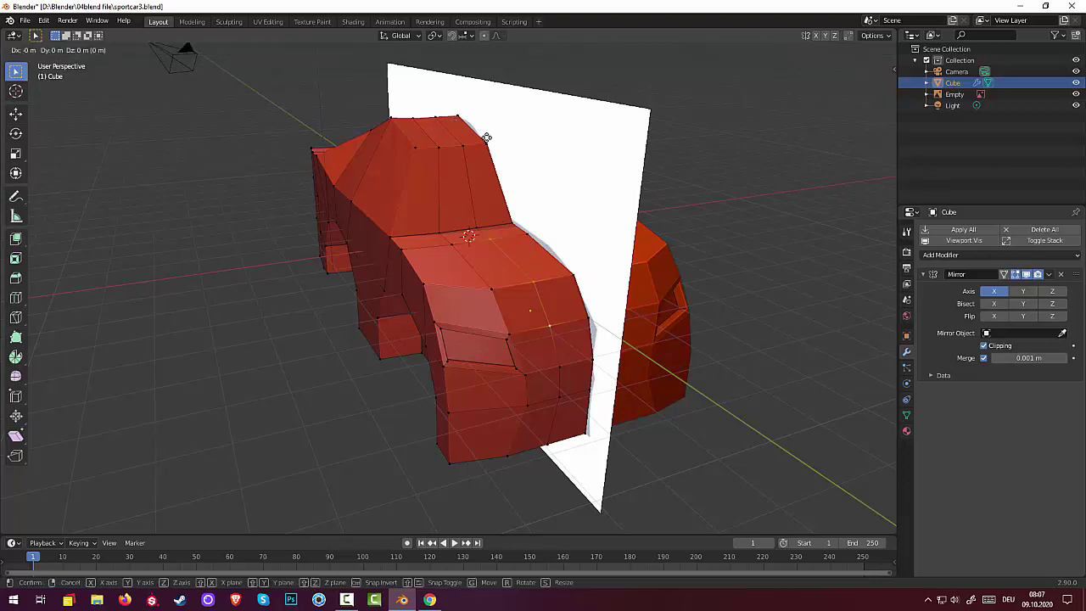
key(z)
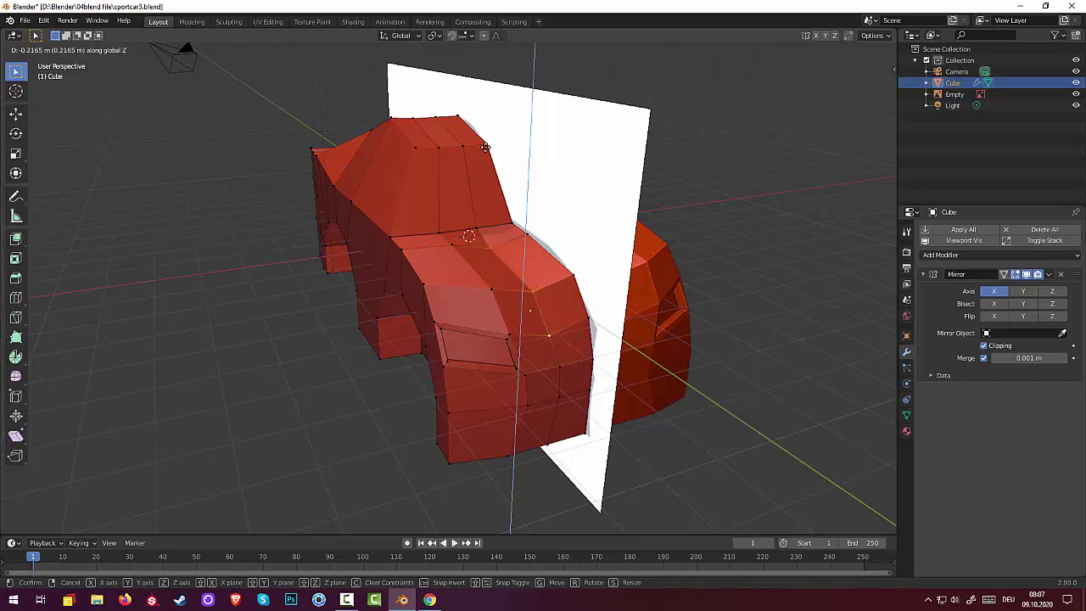
click(486, 148)
middle_drag(747, 282, 717, 260)
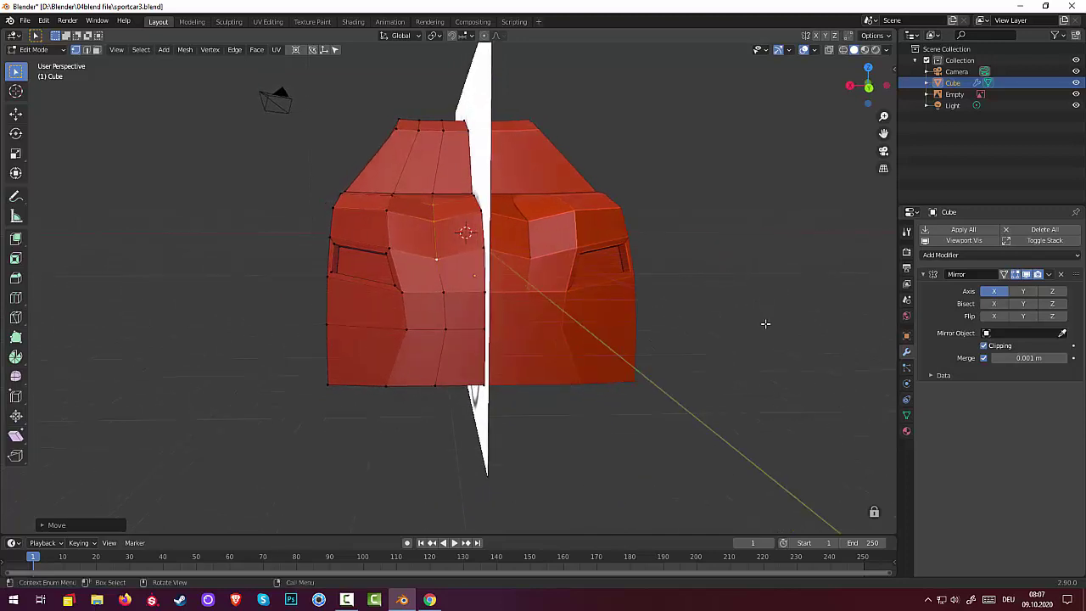
- Push the front headlight faces back along Y and sideways along X, then nudge a front vertex
mouse_move(767, 325)
middle_down()
mouse_move(785, 341)
mouse_move(772, 322)
middle_up()
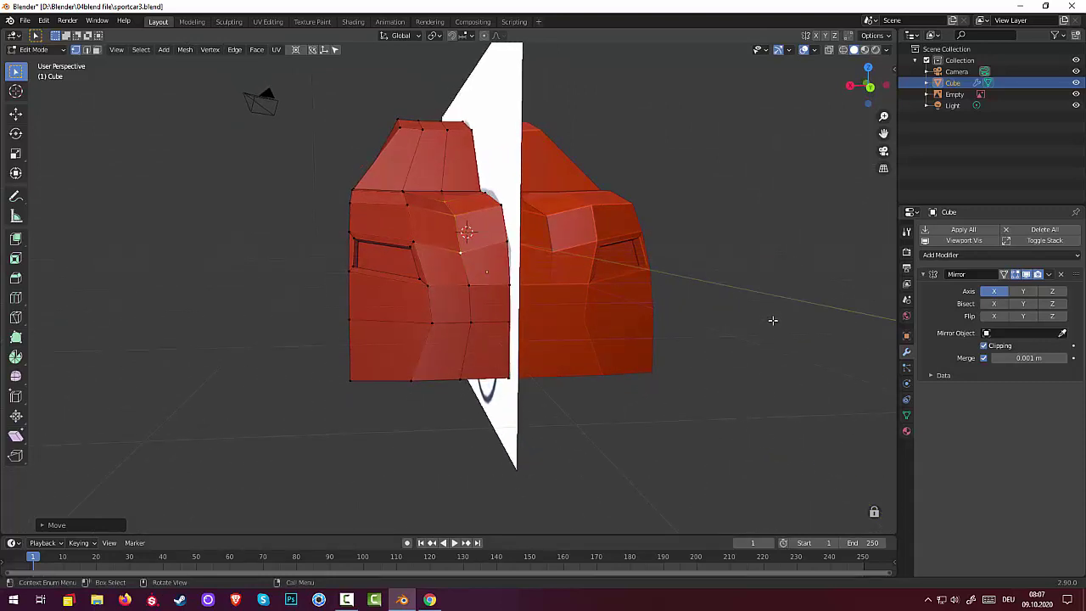
key(g)
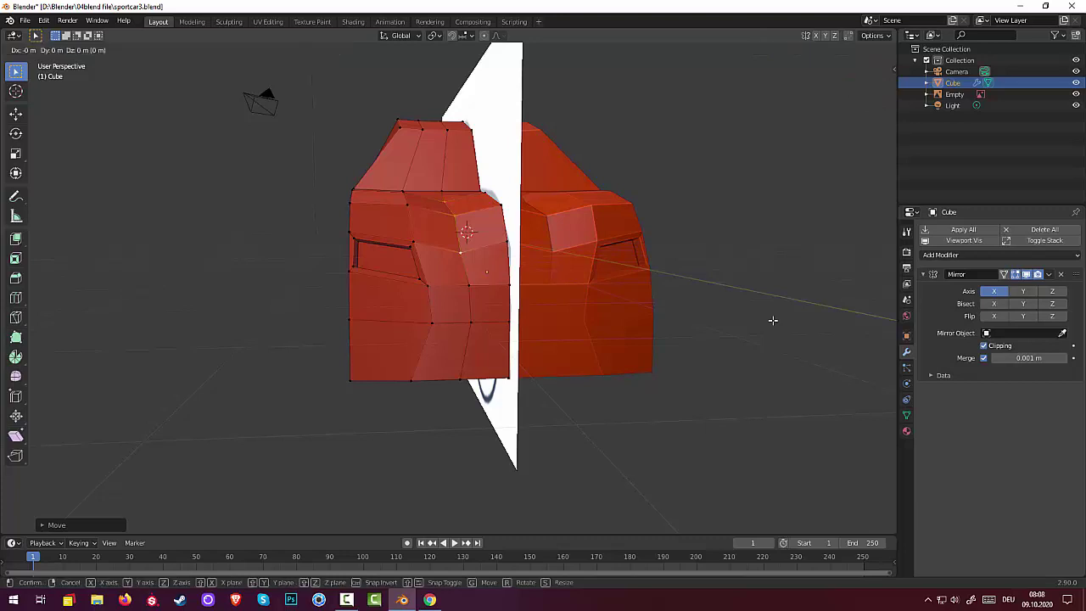
key(y)
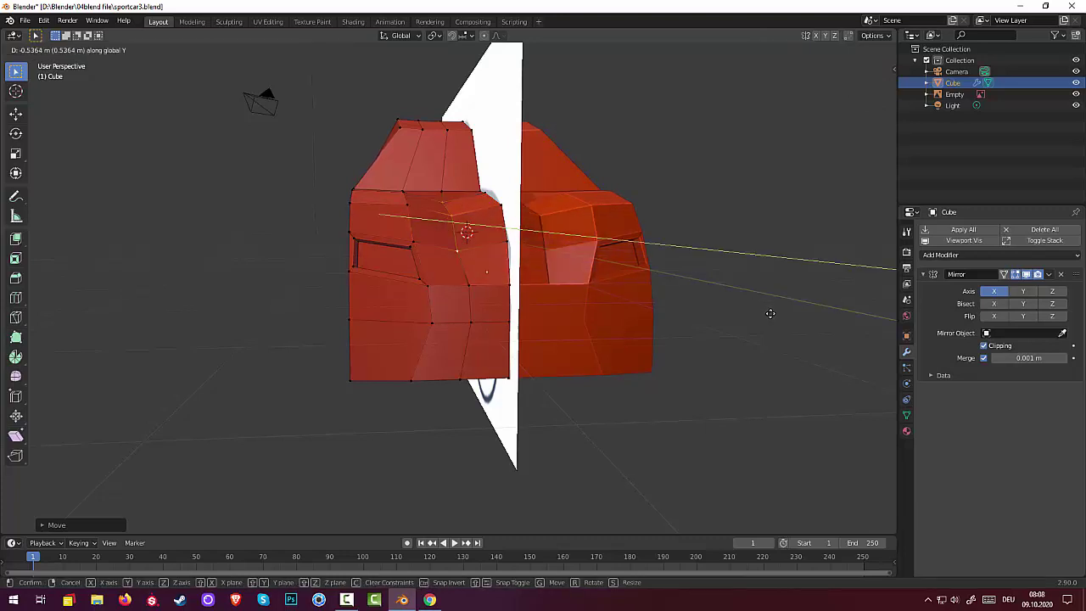
key(x)
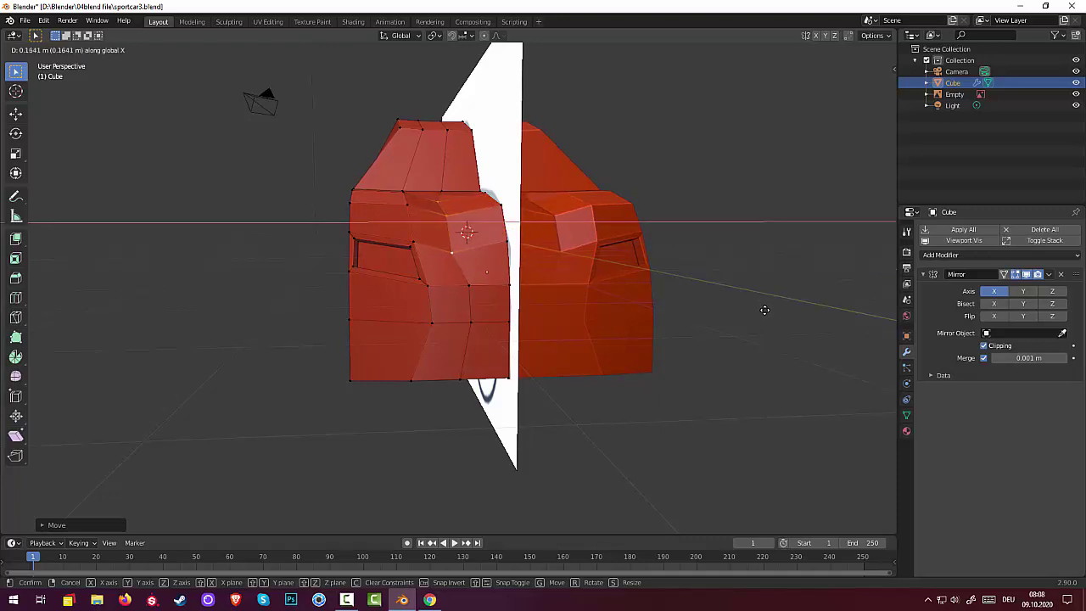
click(764, 310)
mouse_move(780, 312)
middle_down()
mouse_move(822, 340)
mouse_move(803, 376)
mouse_move(761, 371)
mouse_move(766, 301)
mouse_move(767, 325)
middle_up()
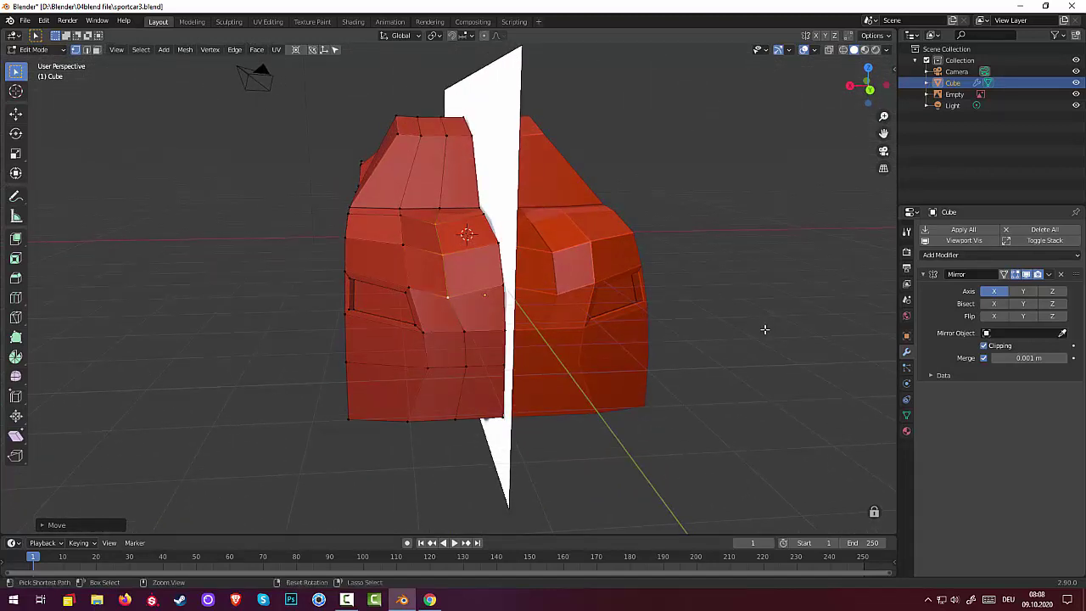
key(g)
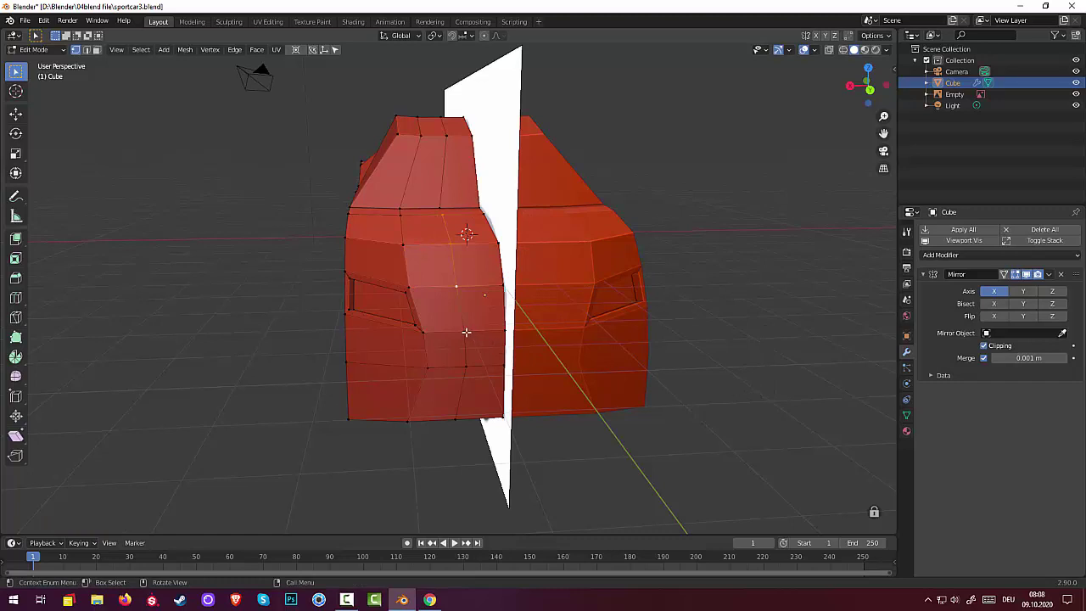
mouse_move(641, 368)
middle_down()
mouse_move(637, 350)
mouse_move(416, 255)
middle_up()
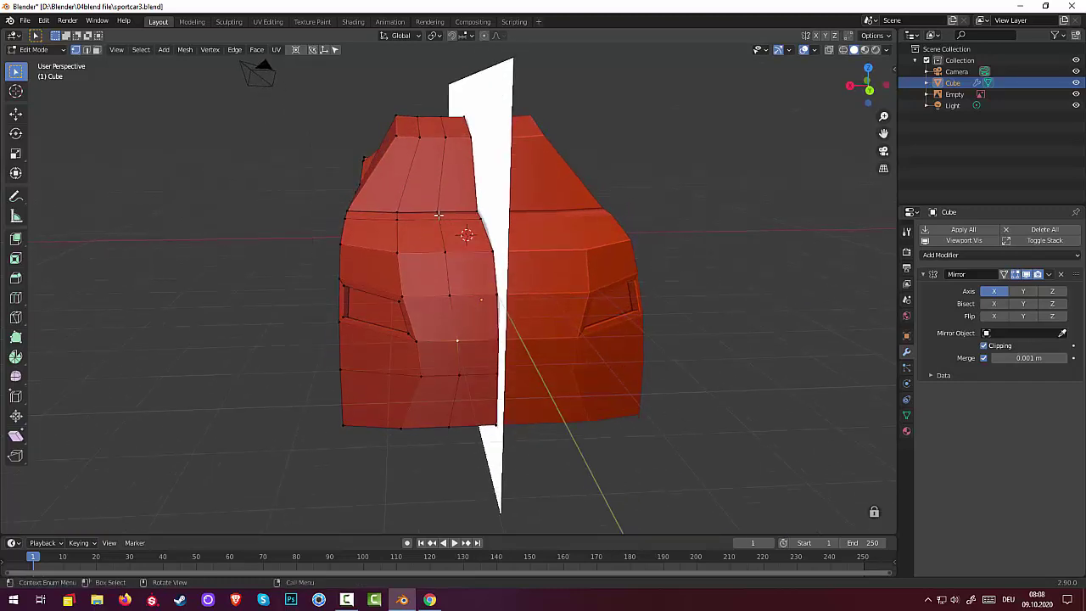
- Inspect the car from several angles and select an edge path and vertex low on the front
click(347, 600)
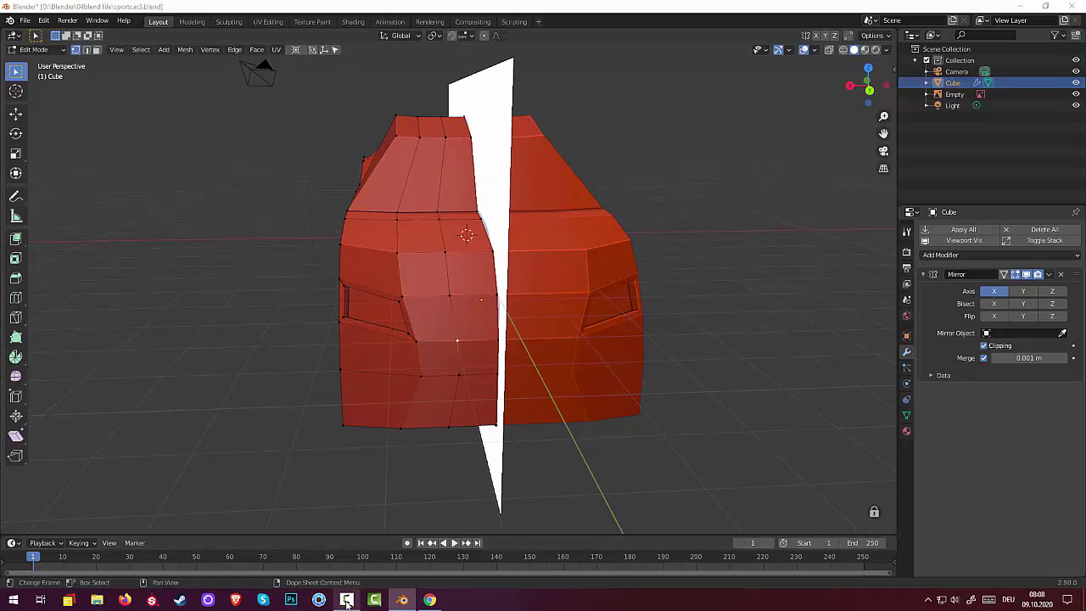
click(358, 600)
middle_drag(390, 280, 425, 264)
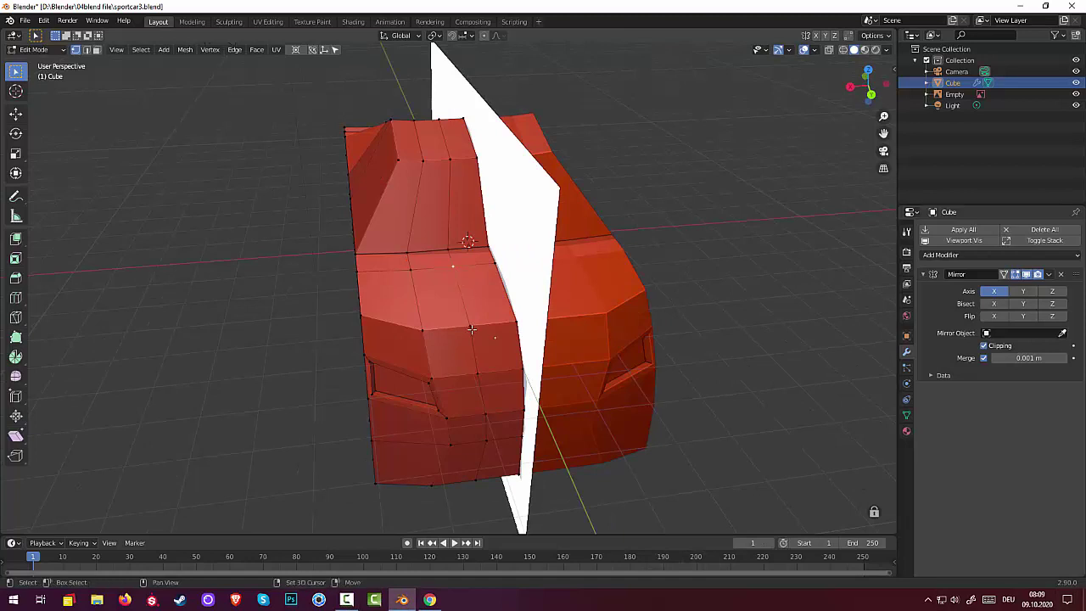
mouse_move(624, 329)
middle_down()
mouse_move(543, 219)
mouse_move(512, 228)
middle_up()
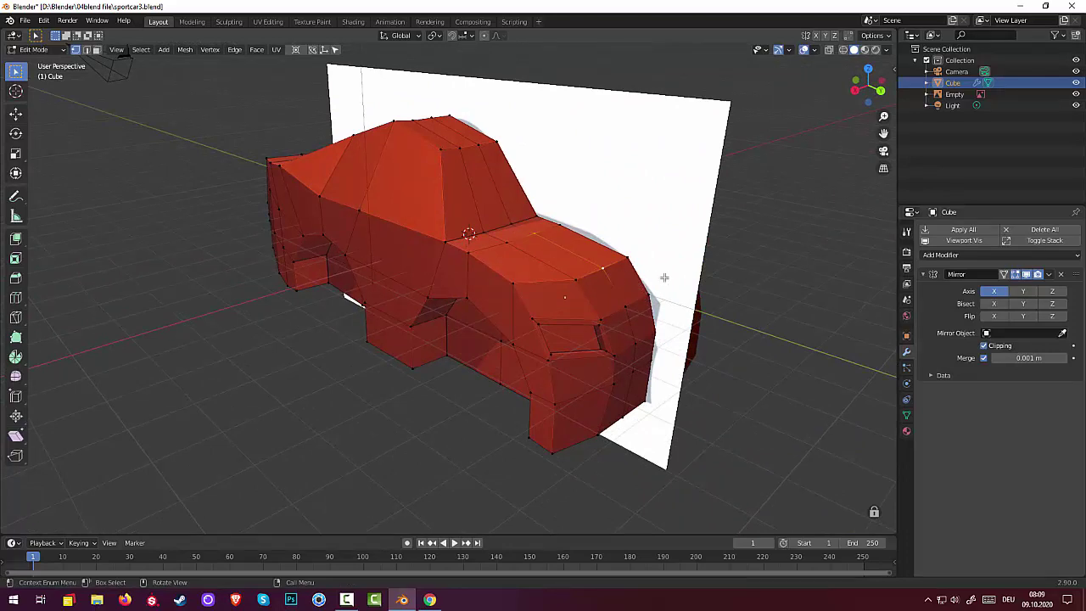
middle_drag(665, 277, 618, 262)
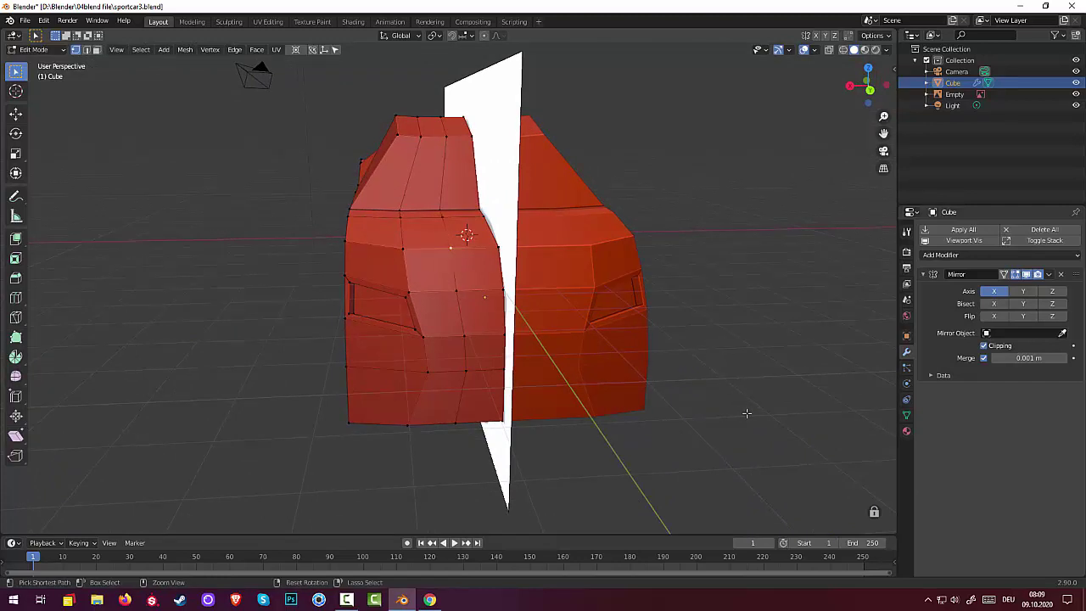
key(ctrl+z)
key(ctrl+z)
key(ctrl+z)
key(ctrl+shift+z)
key(ctrl+z)
shift+click(447, 342)
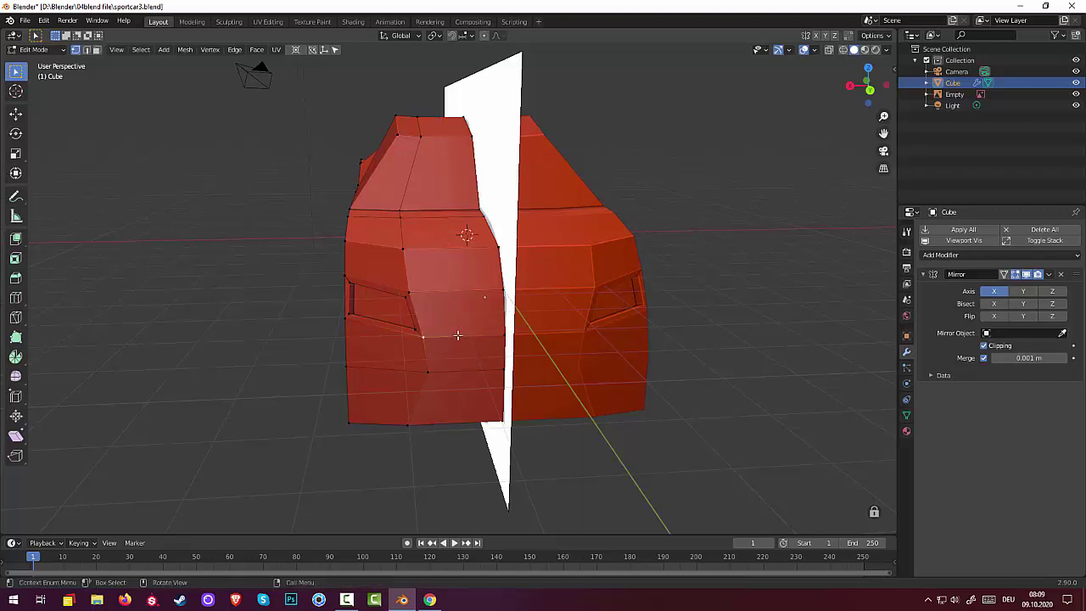
- Cut a lengthwise edge loop through the front, slid about 0.23 off-centre
key(ctrl+r)
click(459, 338)
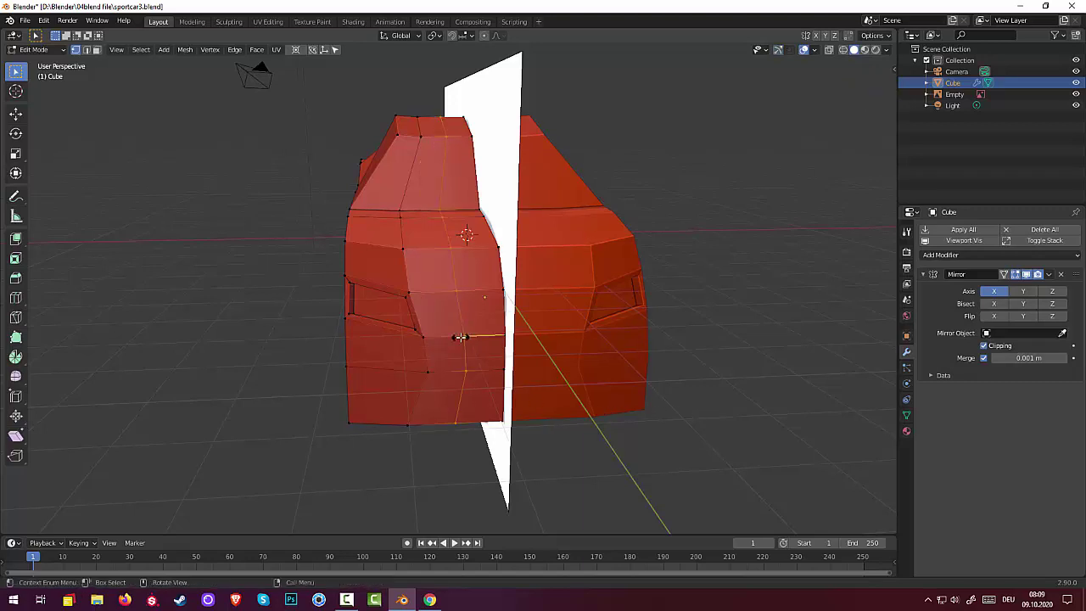
drag(459, 337, 453, 338)
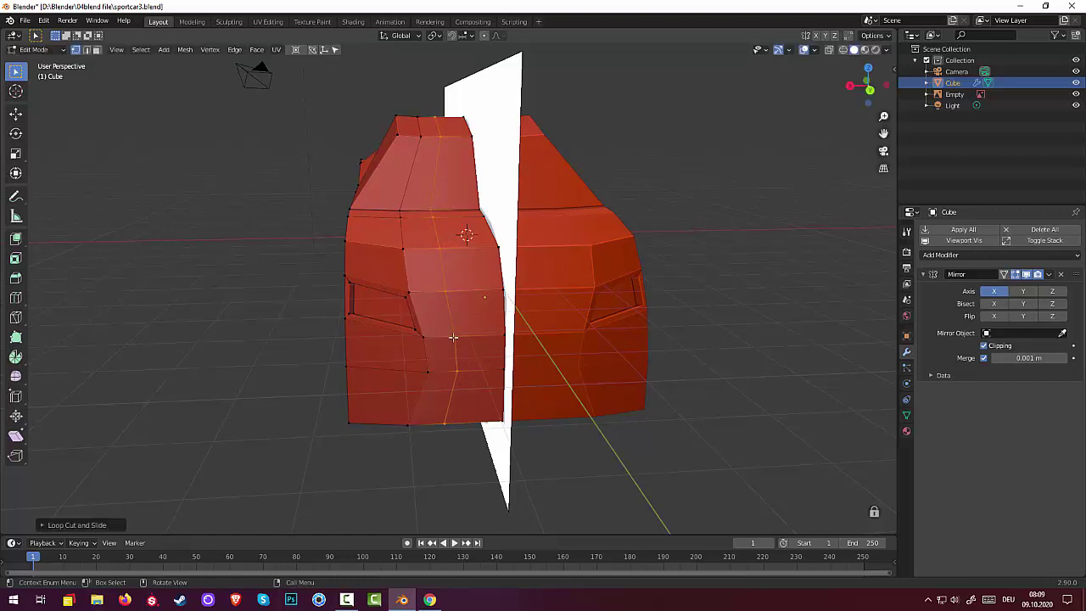
middle_drag(434, 237, 481, 245)
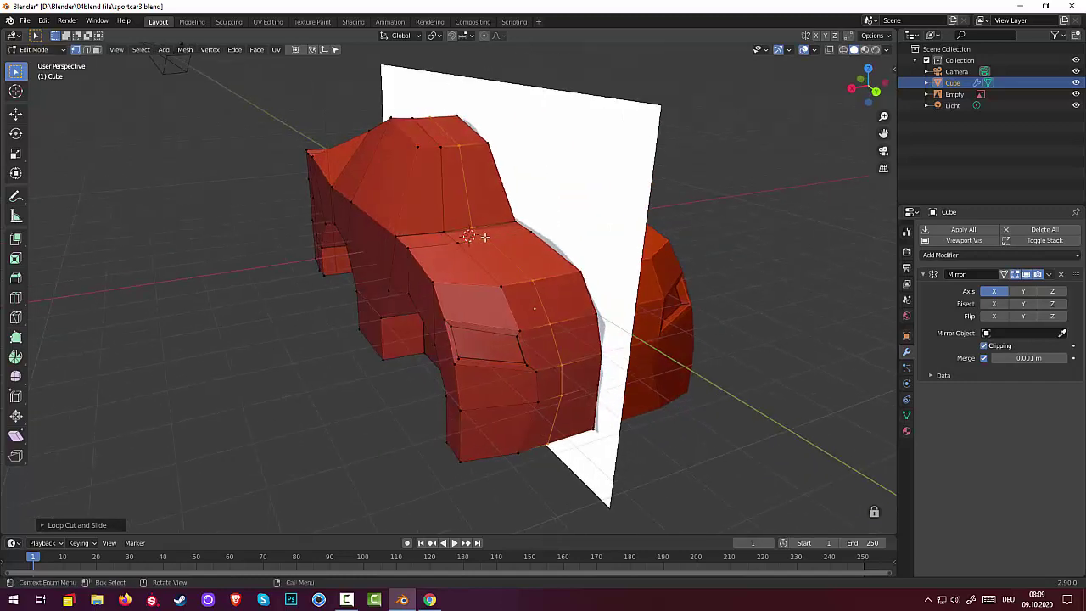
- Lower a single hood vertex straight down along Z
click(485, 237)
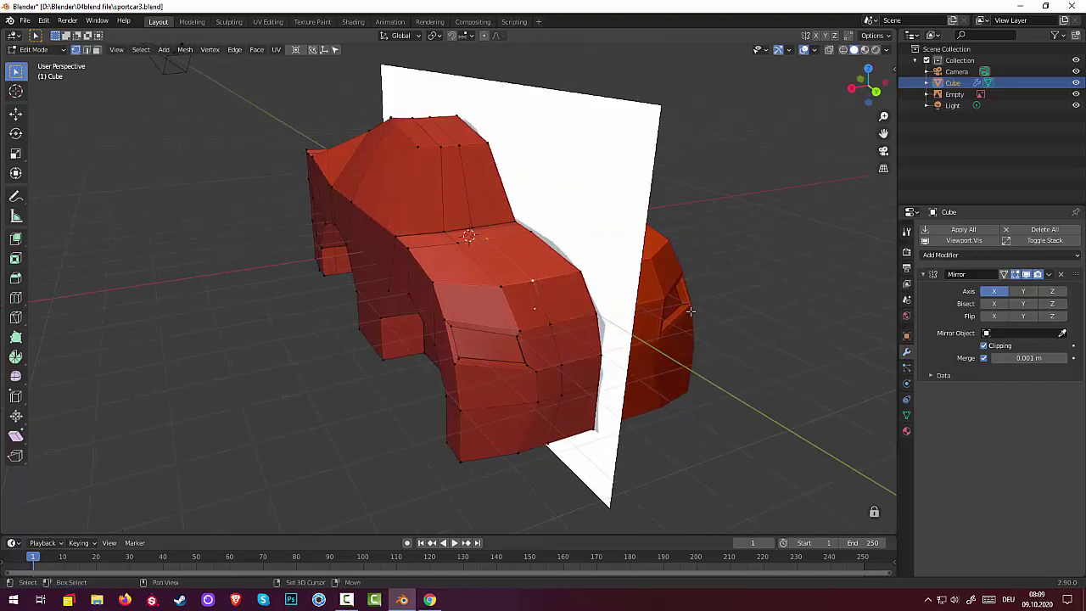
key(g)
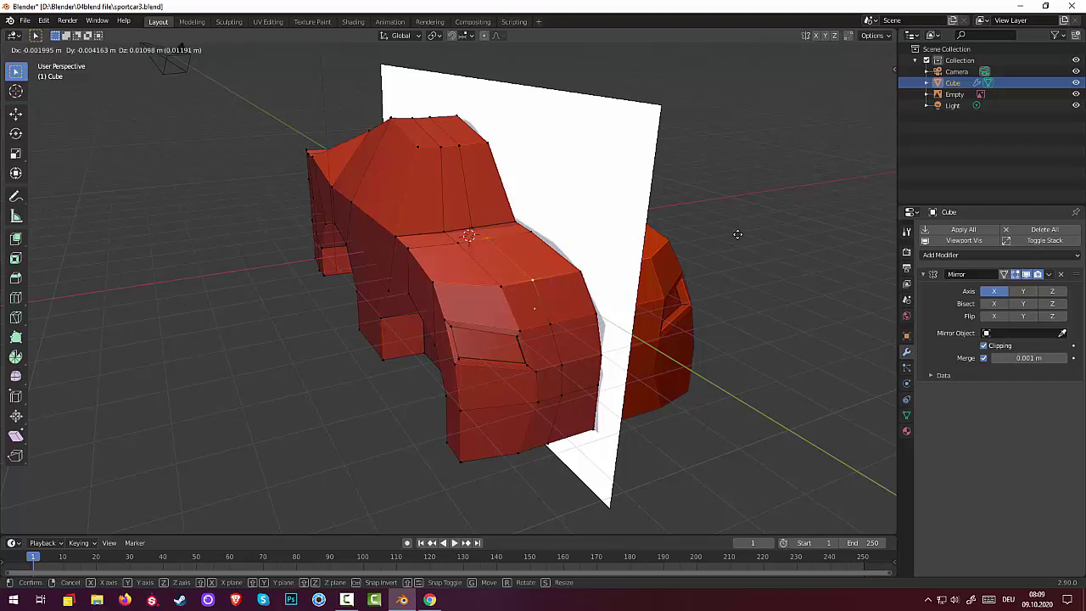
key(z)
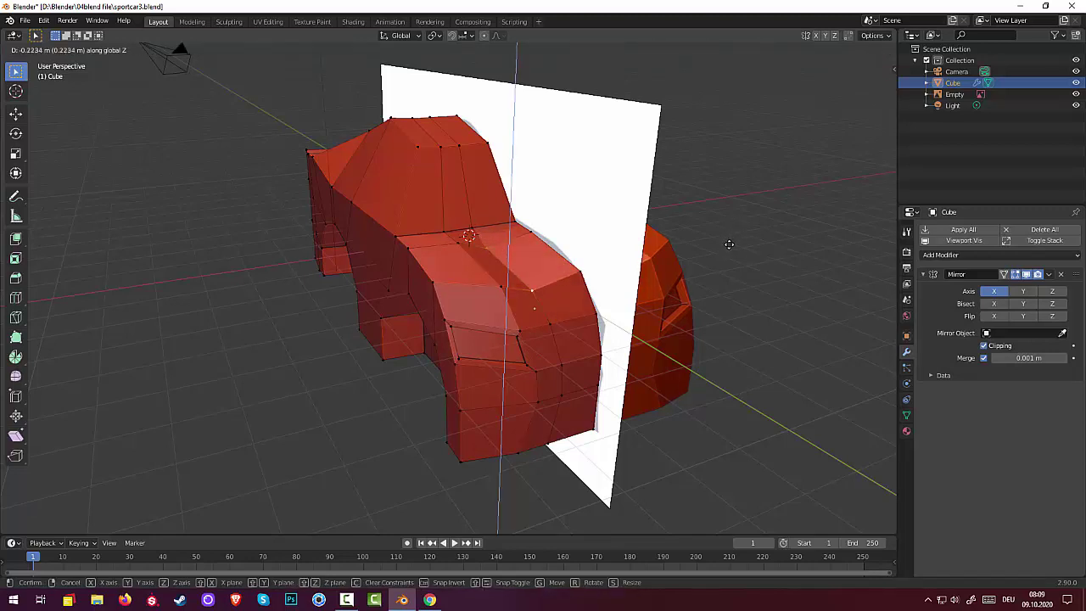
click(729, 244)
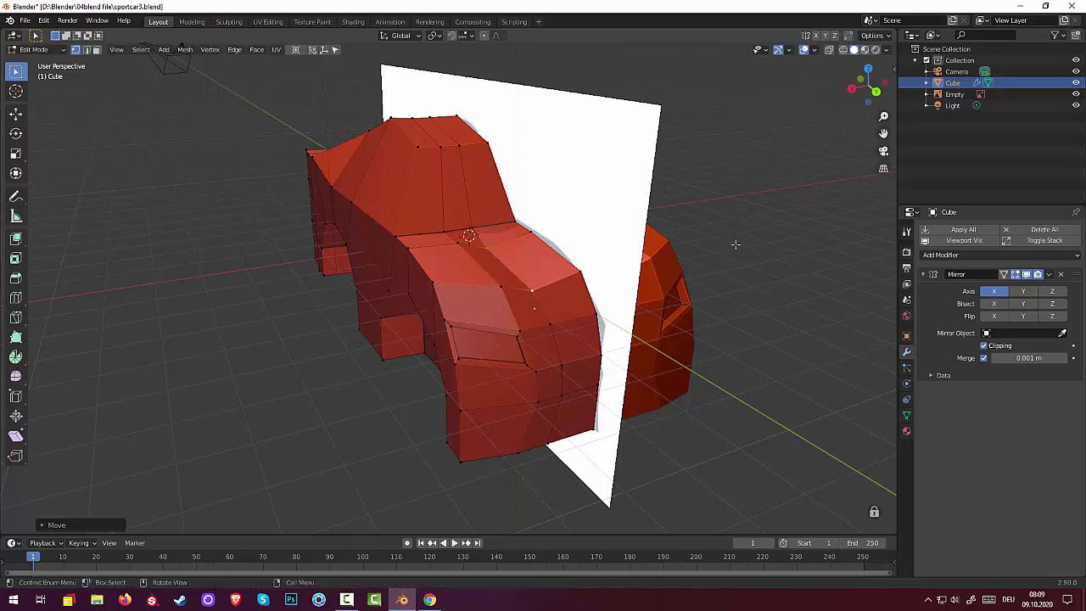
mouse_move(729, 244)
middle_down()
mouse_move(716, 239)
mouse_move(769, 258)
mouse_move(613, 290)
middle_up()
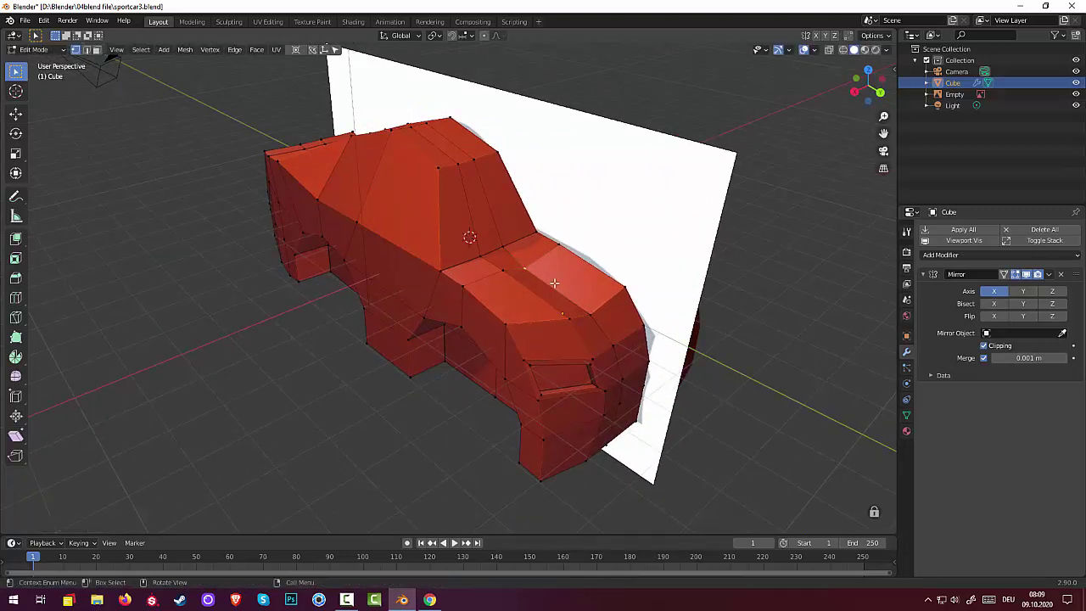
- Raise the selected hood vertices along Z to contour the bonnet
key(g)
key(z)
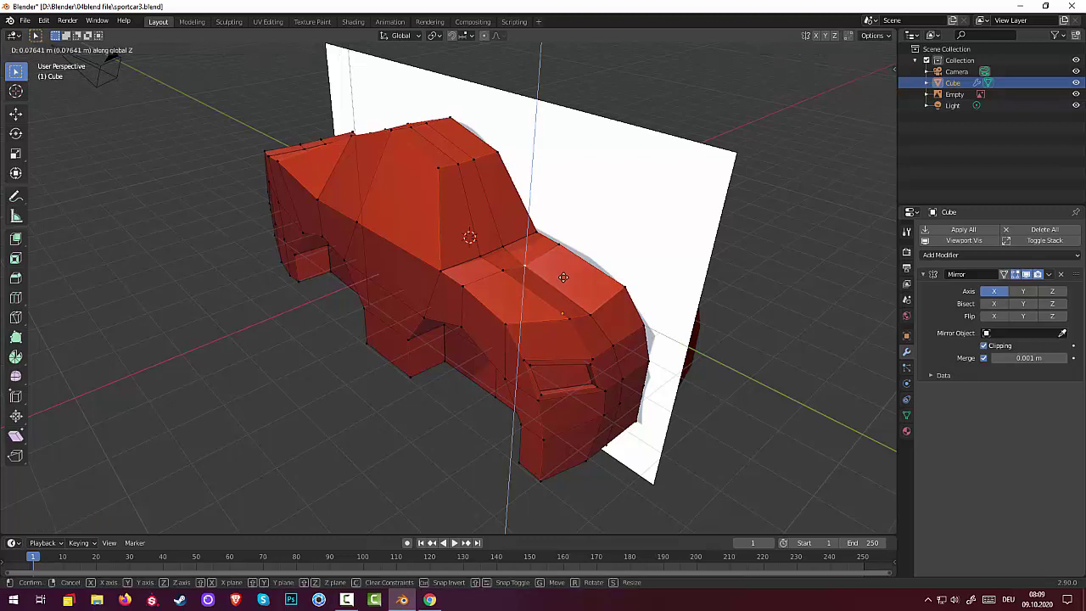
click(564, 276)
mouse_move(649, 298)
middle_down()
mouse_move(606, 281)
mouse_move(588, 258)
mouse_move(596, 273)
mouse_move(636, 285)
middle_up()
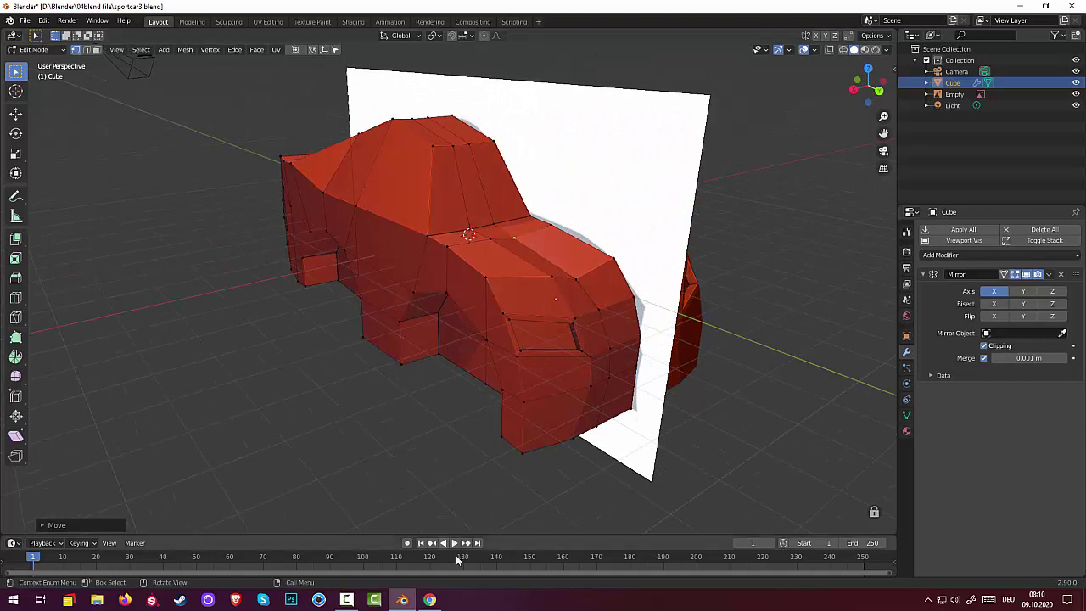
click(347, 600)
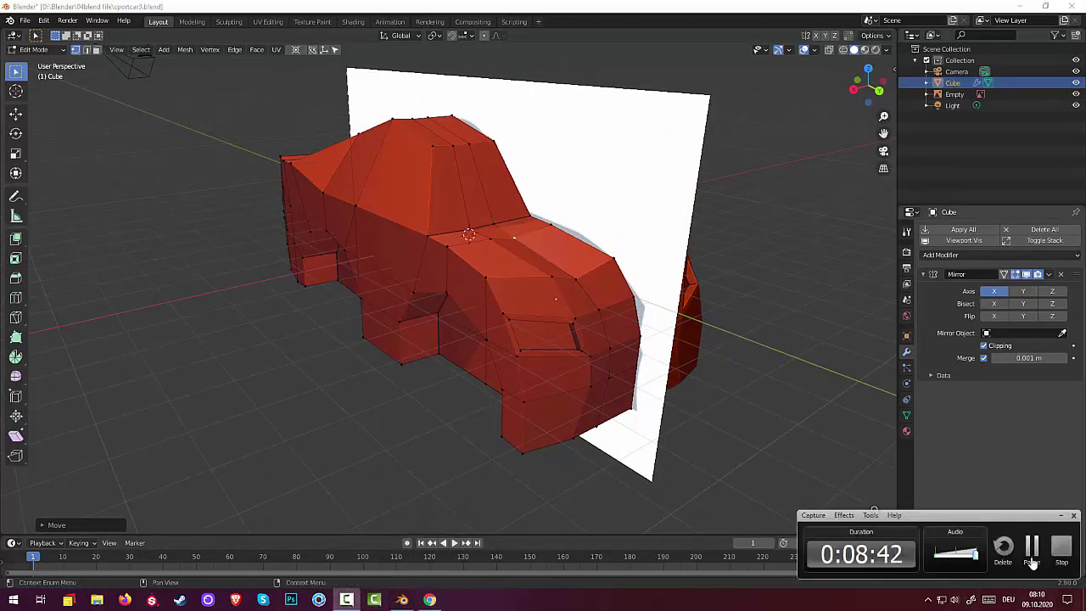
middle_drag(594, 212, 524, 208)
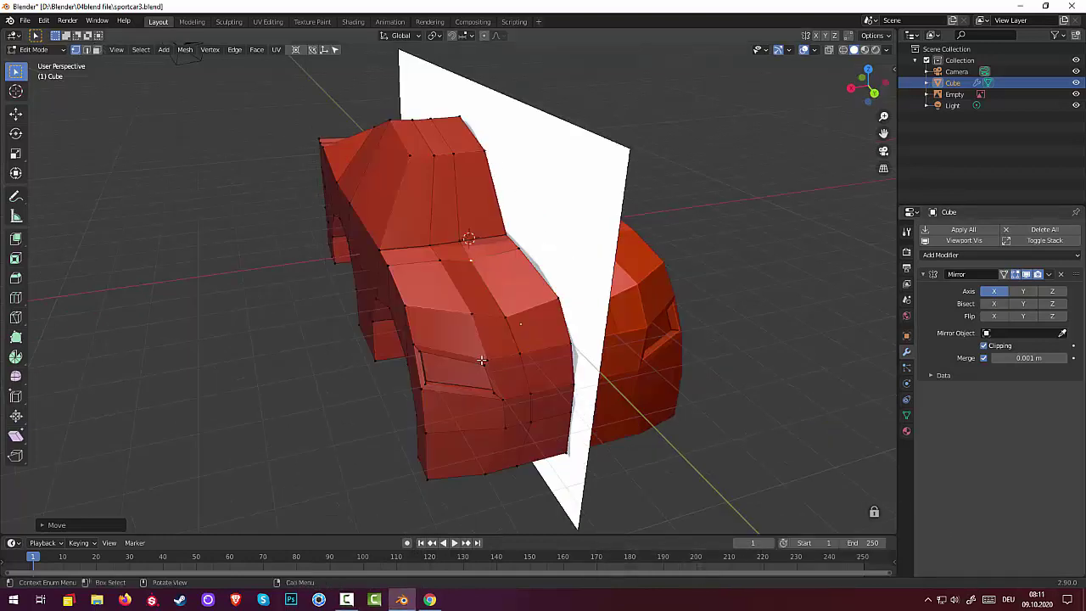
- Move a front vertex along the car's length on the Y axis
click(518, 354)
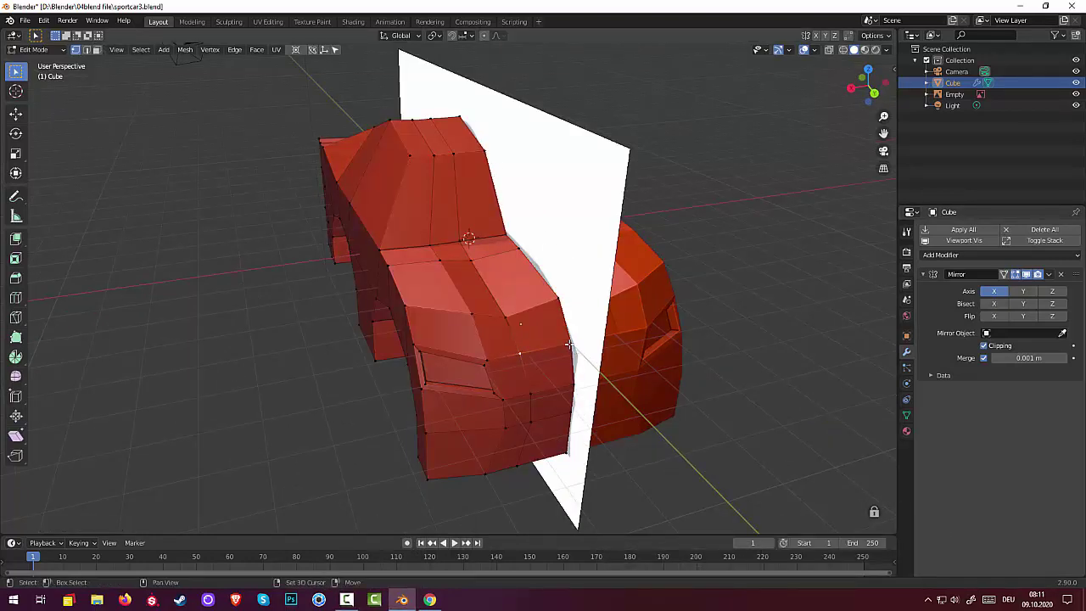
middle_drag(601, 359, 648, 367)
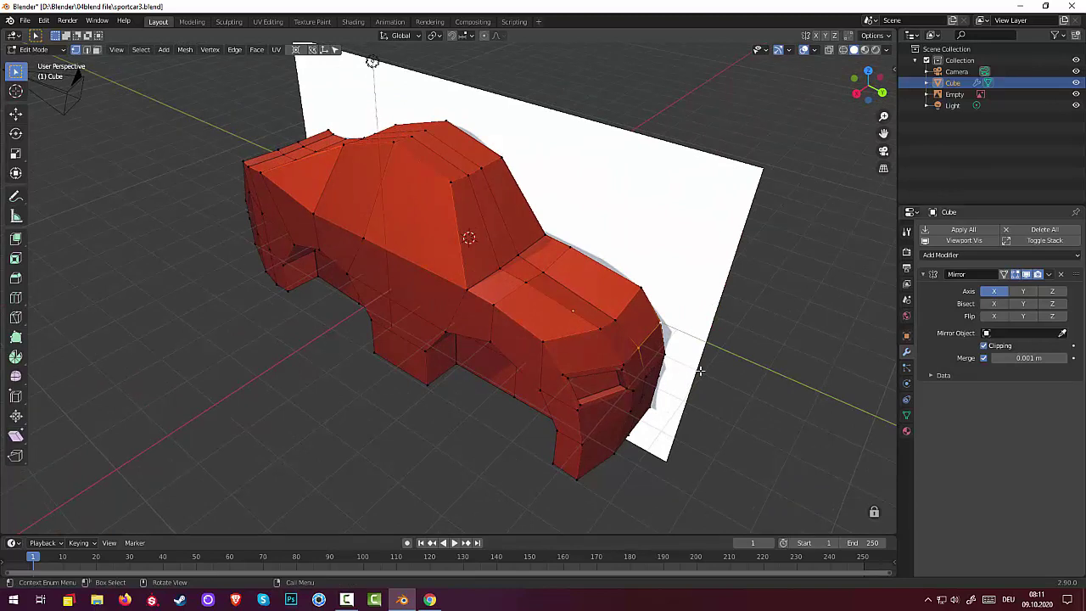
key(g)
key(y)
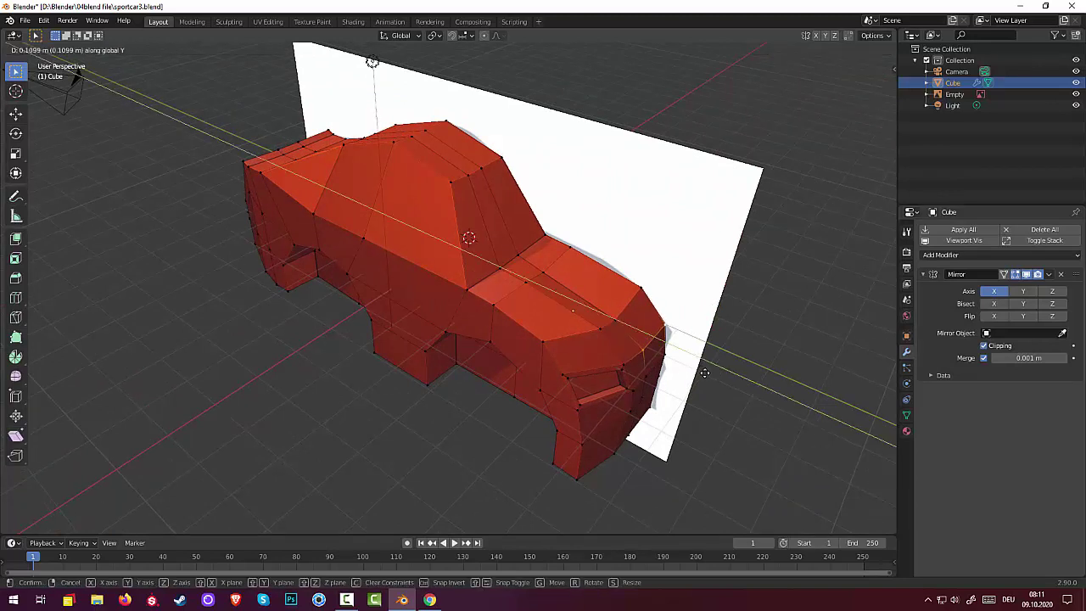
click(639, 376)
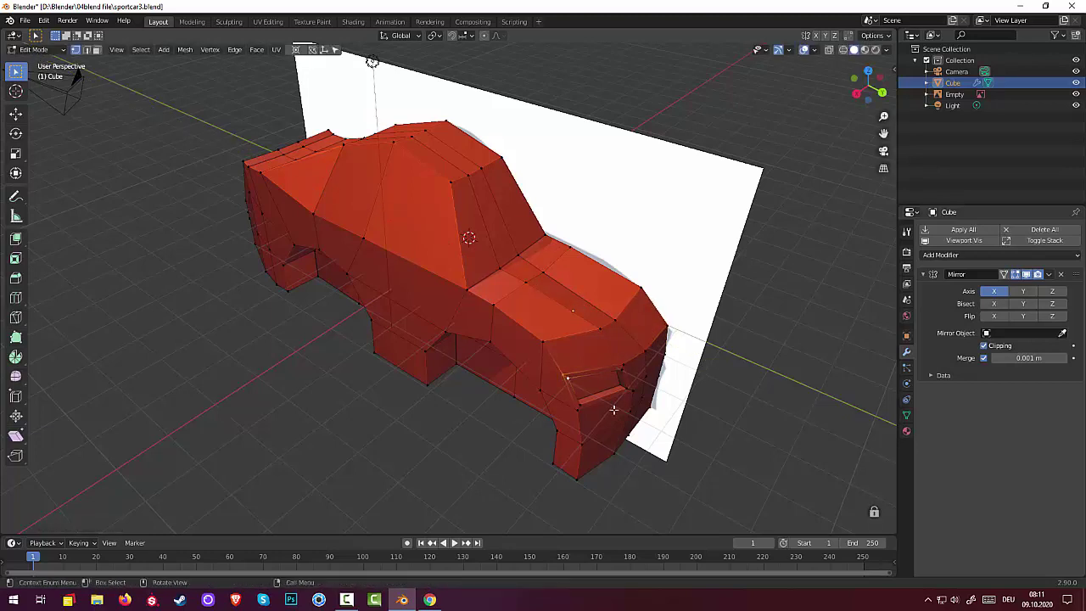
- Reposition another front vertex to reshape the headlight area
middle_drag(611, 412, 497, 367)
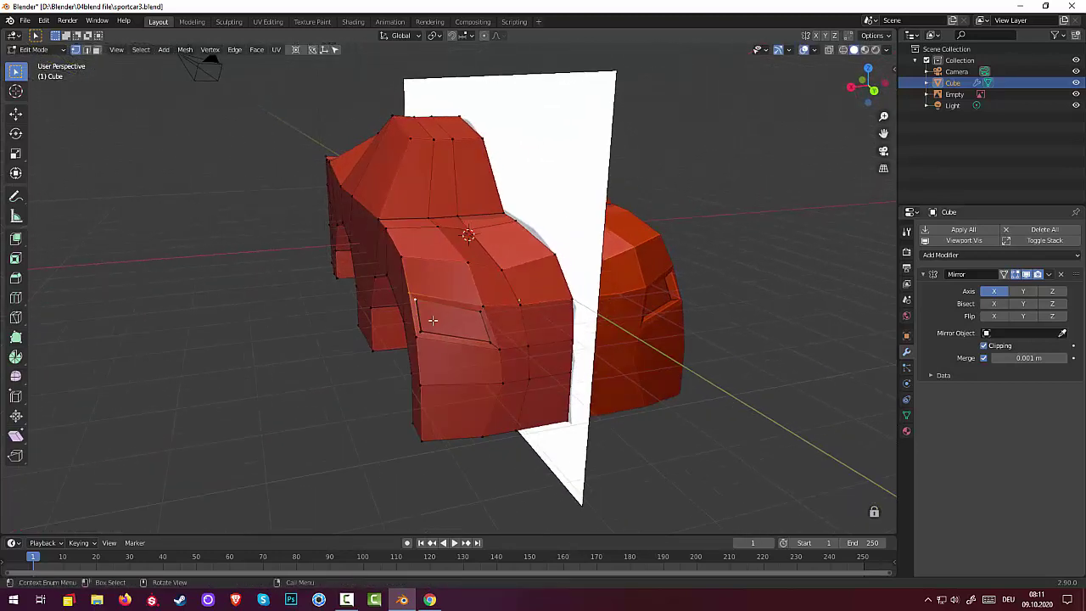
middle_drag(472, 325, 548, 328)
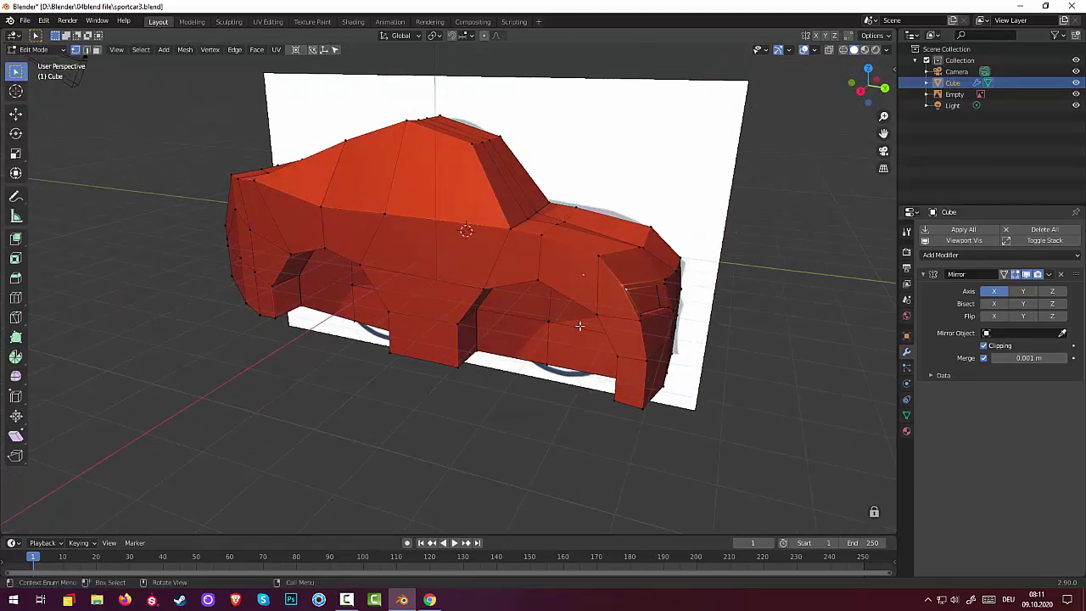
key(g)
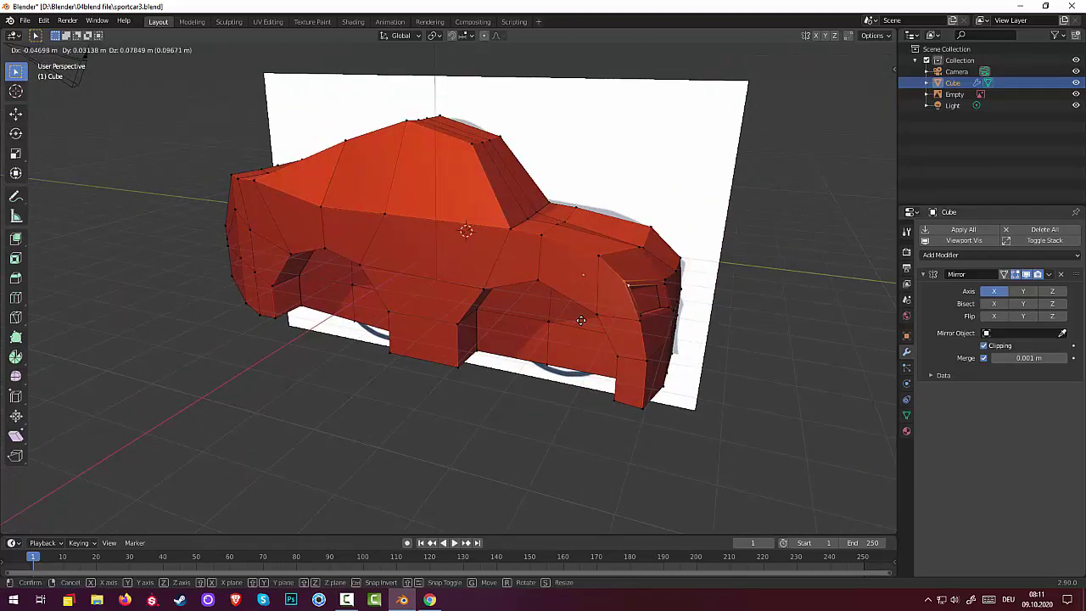
click(578, 315)
middle_drag(594, 338, 553, 345)
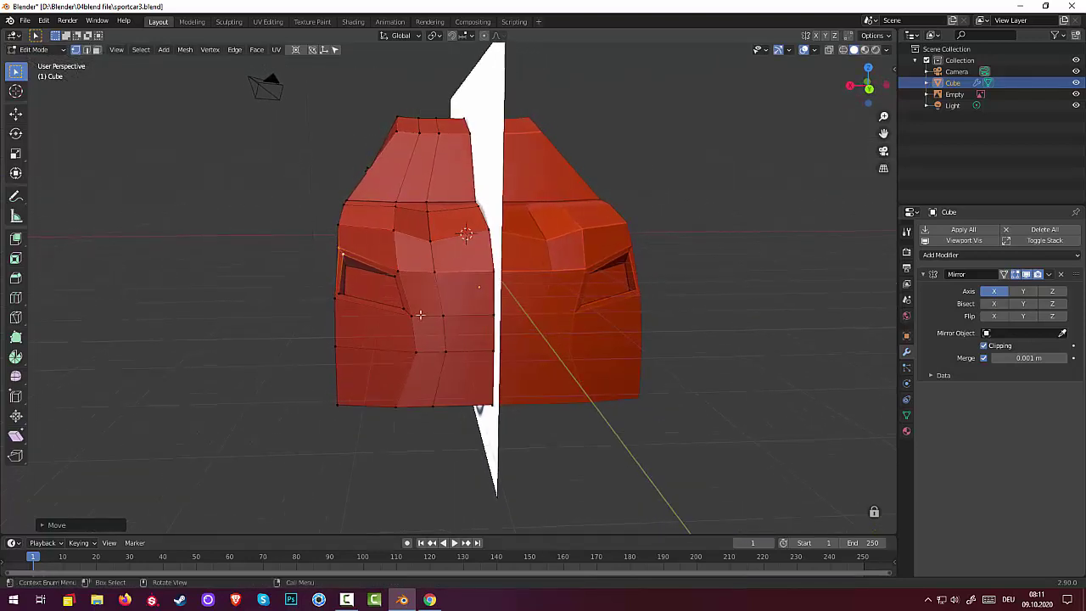
- Raise a vertex on the front's left side about 0.06 m along Z
click(347, 269)
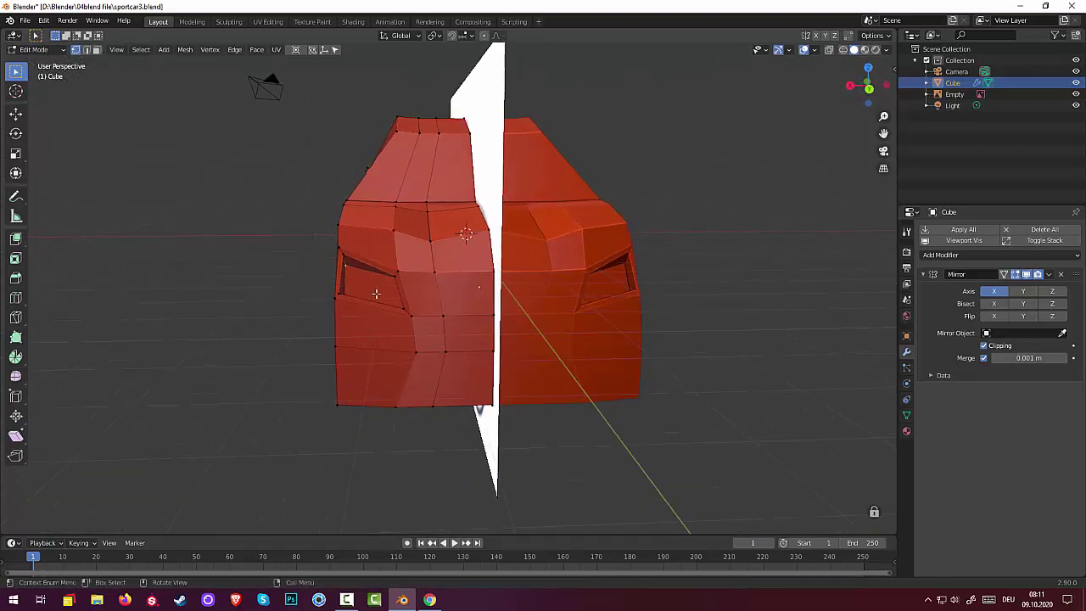
key(g)
key(z)
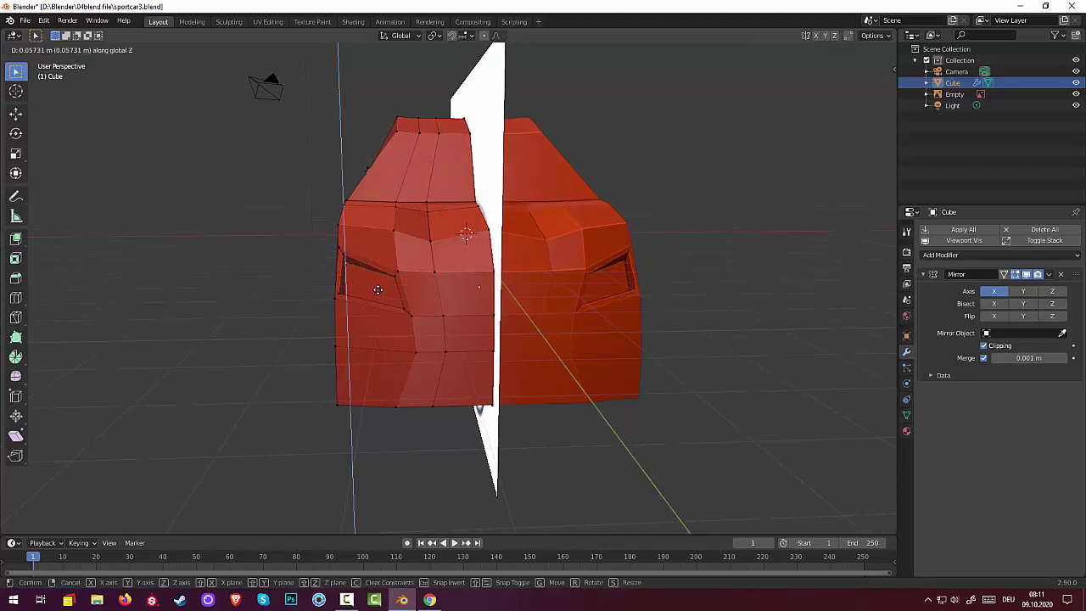
click(377, 282)
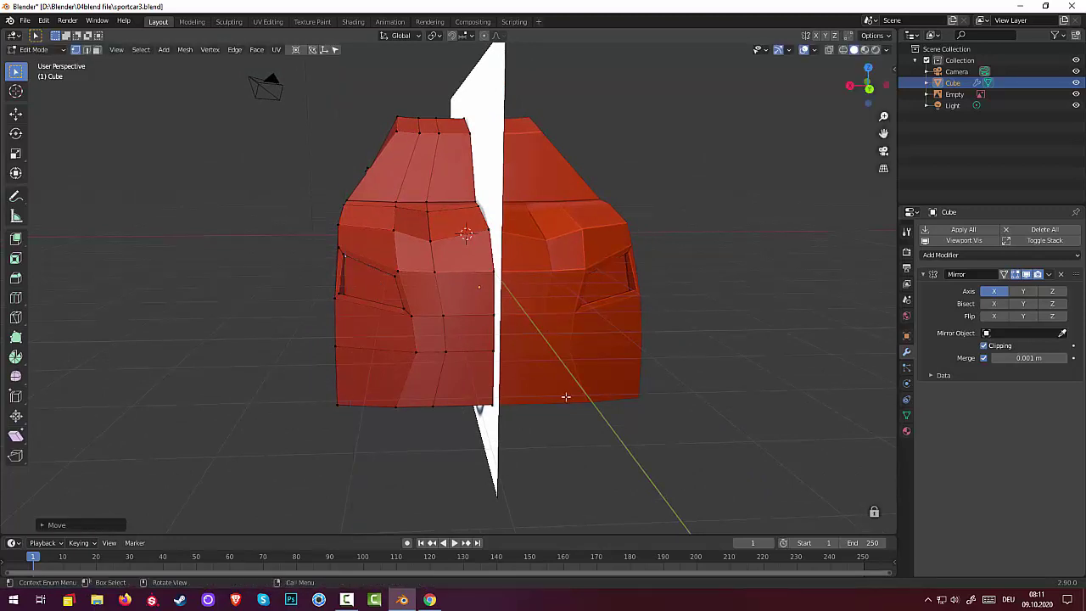
mouse_move(729, 463)
middle_down()
mouse_move(750, 458)
mouse_move(734, 483)
mouse_move(875, 511)
mouse_move(751, 478)
mouse_move(816, 465)
mouse_move(676, 437)
middle_up()
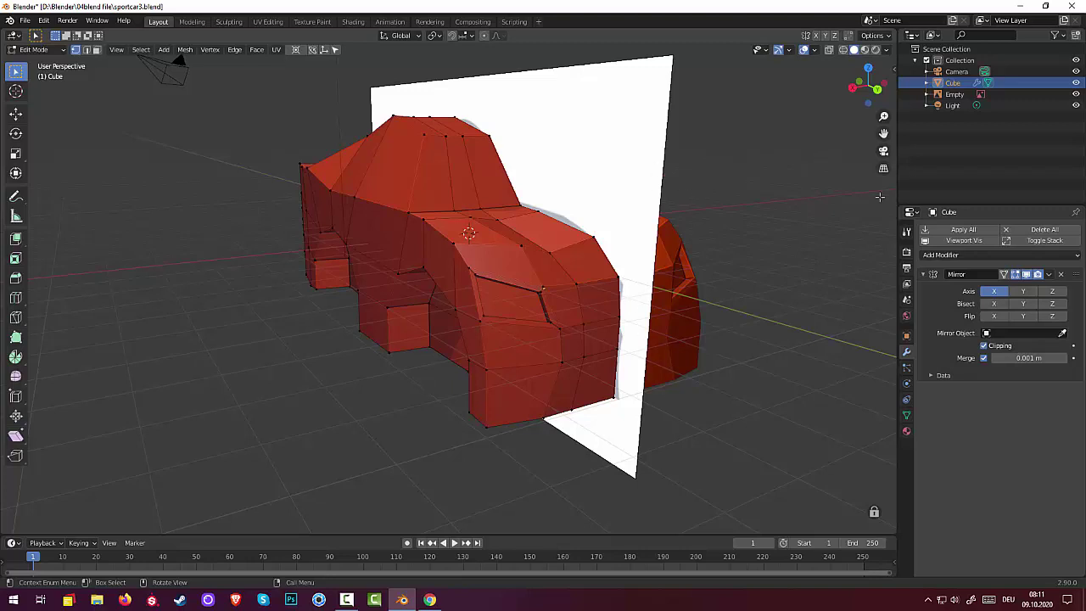
- Hide the reference-image Empty in the Outliner and view the car body alone from the front
click(1076, 94)
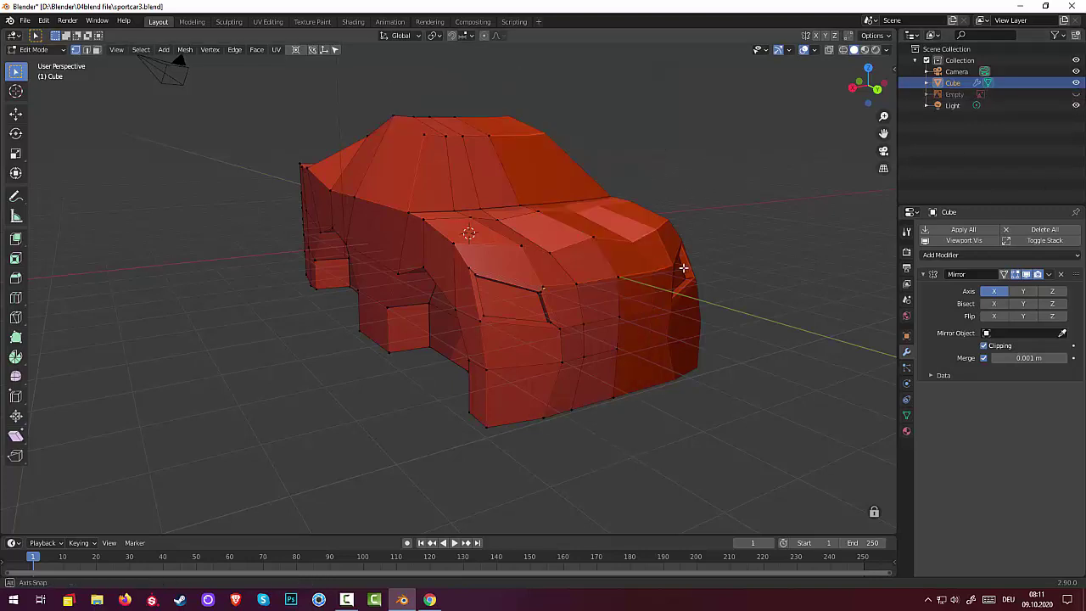
mouse_move(684, 266)
middle_down()
mouse_move(643, 266)
mouse_move(645, 252)
mouse_move(662, 274)
mouse_move(769, 247)
mouse_move(804, 285)
mouse_move(852, 300)
mouse_move(93, 301)
mouse_move(292, 269)
mouse_move(272, 266)
middle_up()
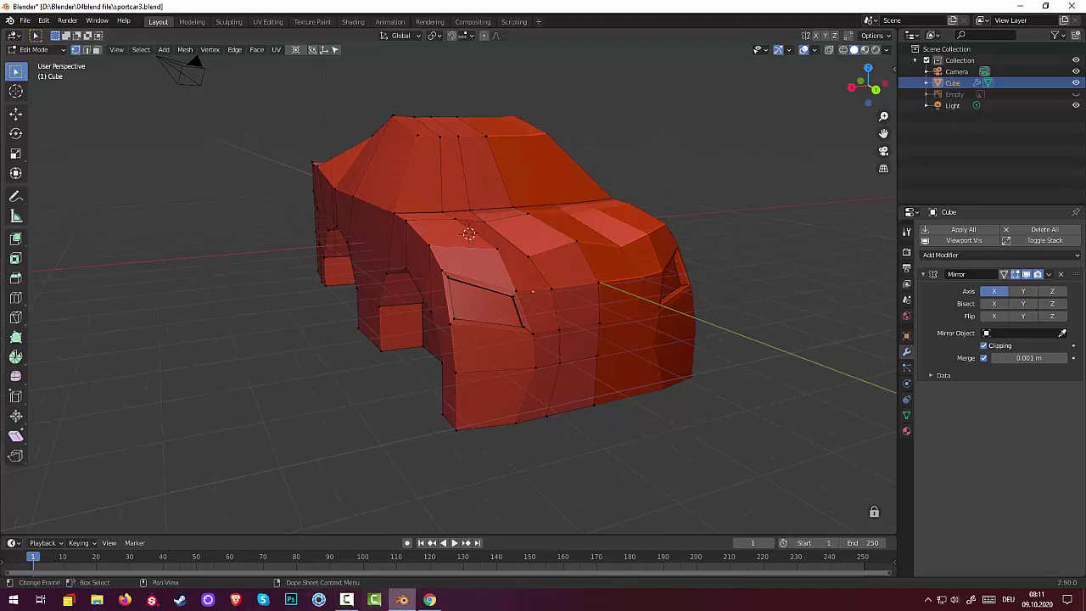
click(347, 600)
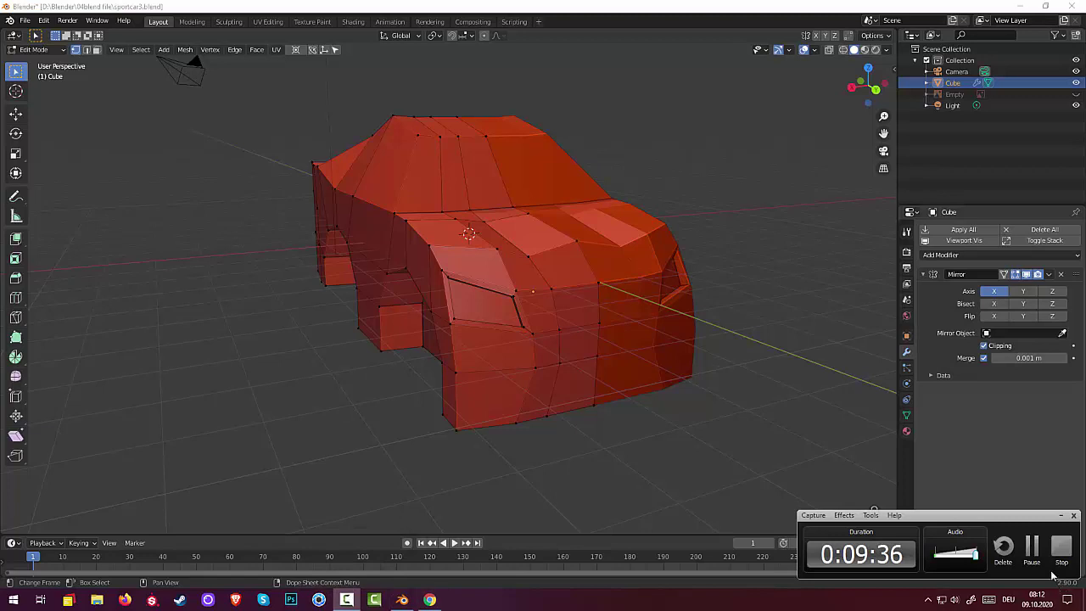
- Inset the car's front face below the hood and start shifting it along Y
click(1032, 547)
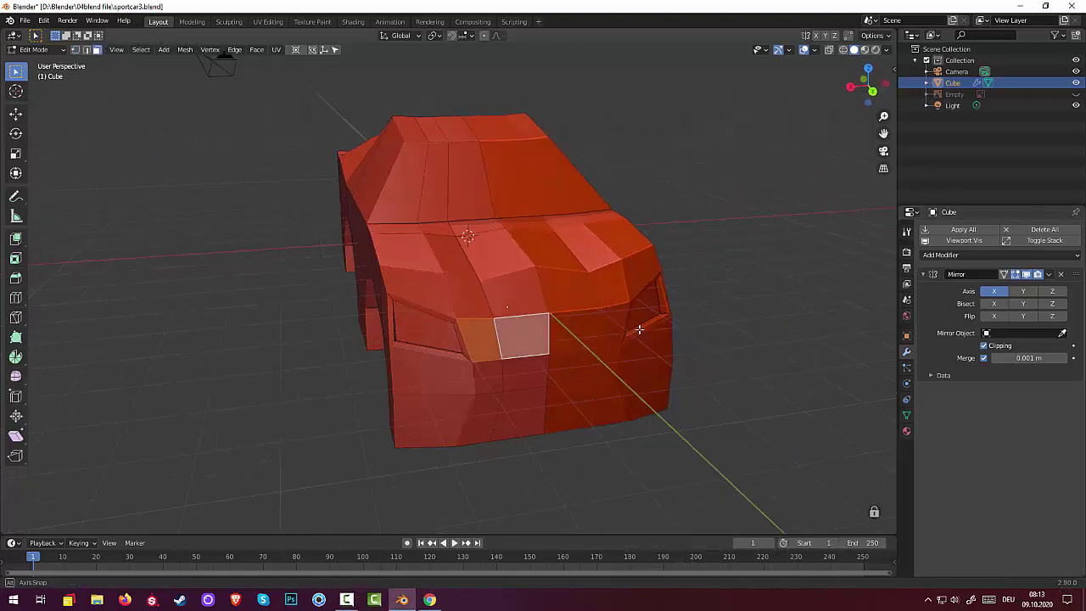
mouse_move(684, 320)
middle_down()
mouse_move(630, 316)
mouse_move(636, 340)
mouse_move(649, 342)
middle_up()
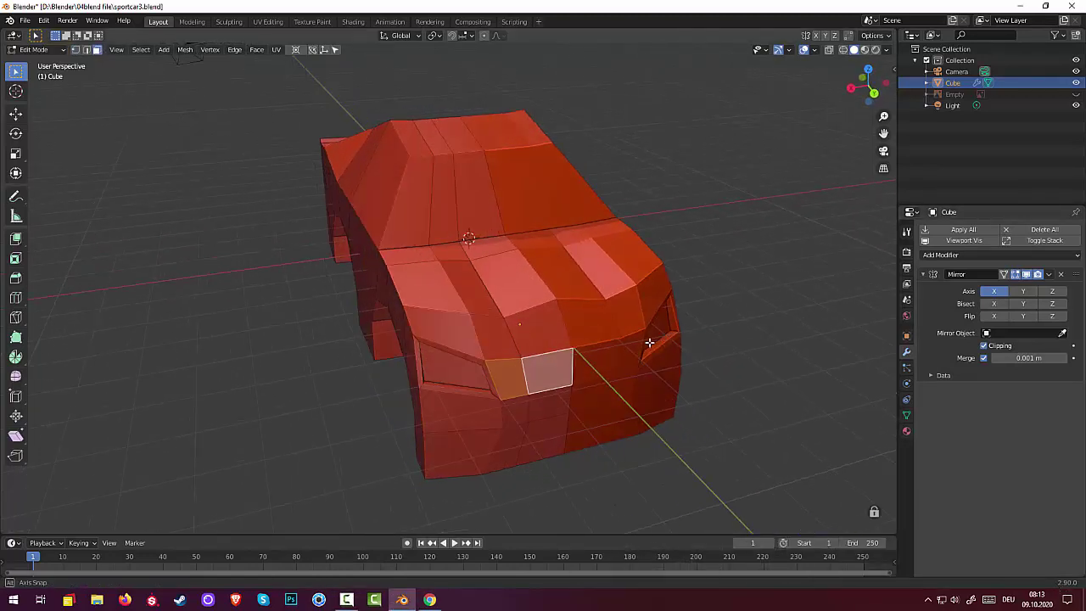
middle_drag(589, 385, 569, 364)
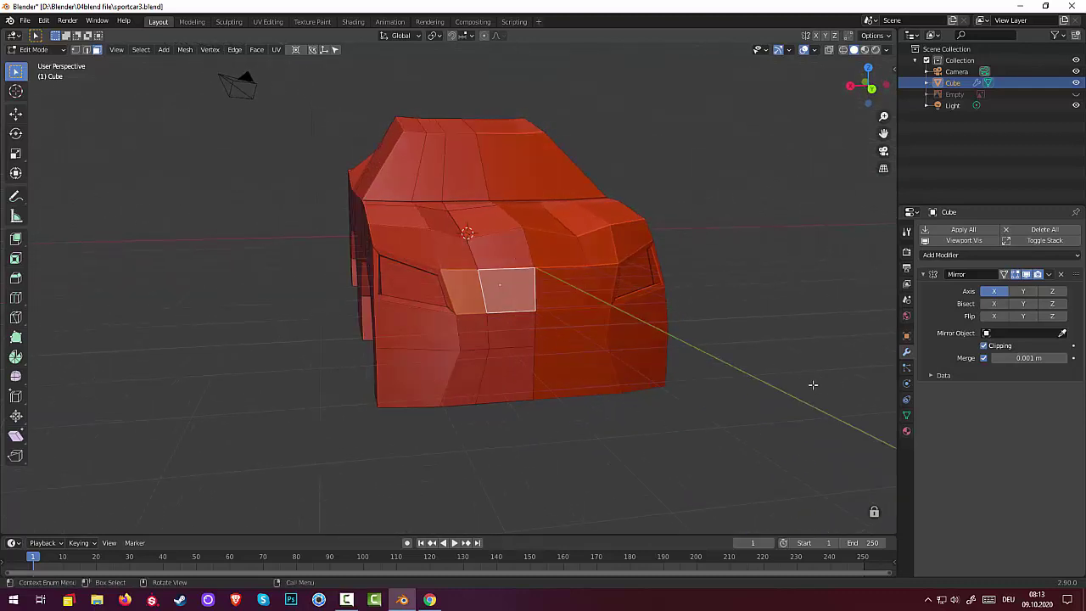
key(i)
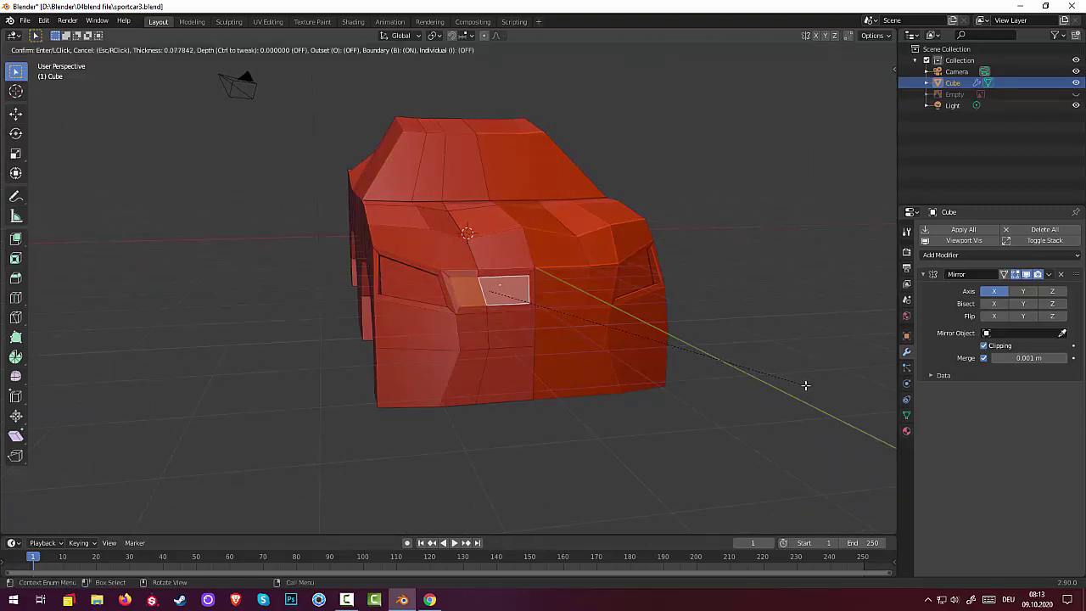
click(805, 385)
mouse_move(763, 393)
middle_down()
mouse_move(673, 398)
mouse_move(698, 393)
mouse_move(681, 391)
mouse_move(676, 365)
mouse_move(696, 381)
mouse_move(799, 399)
middle_up()
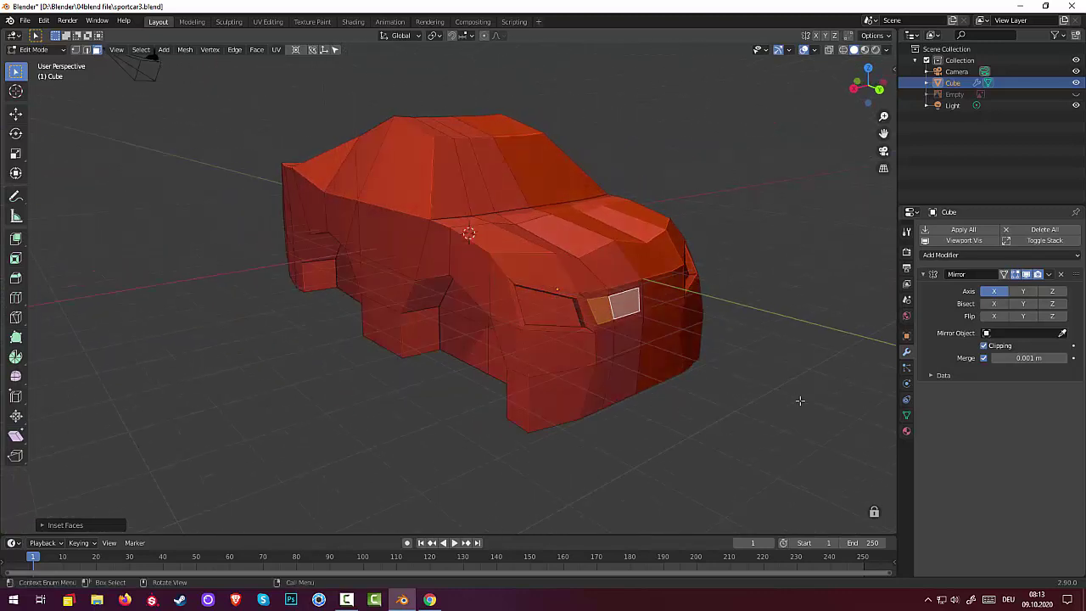
key(g)
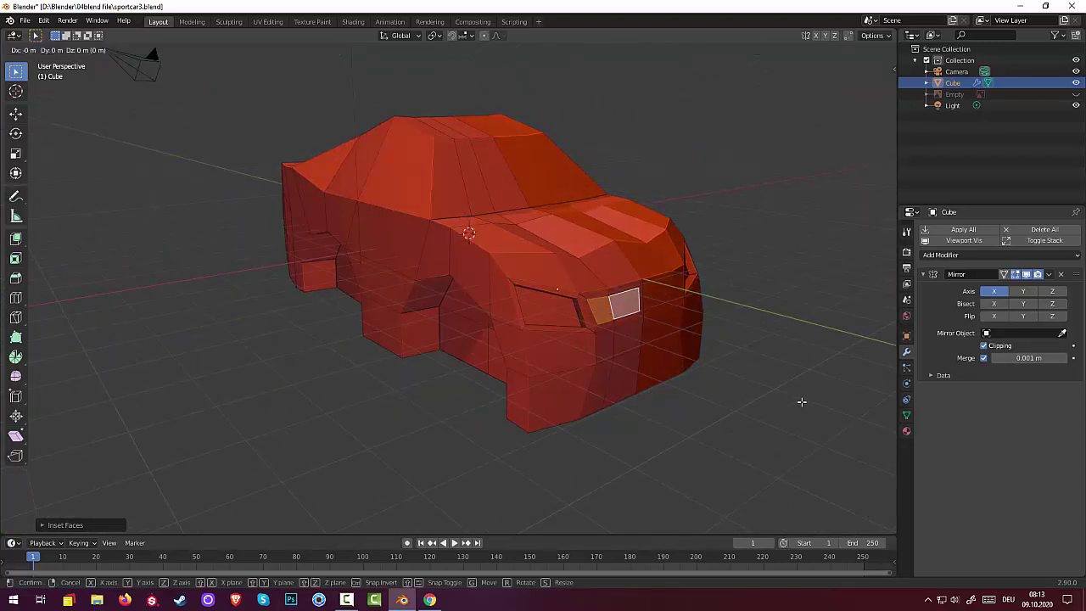
key(y)
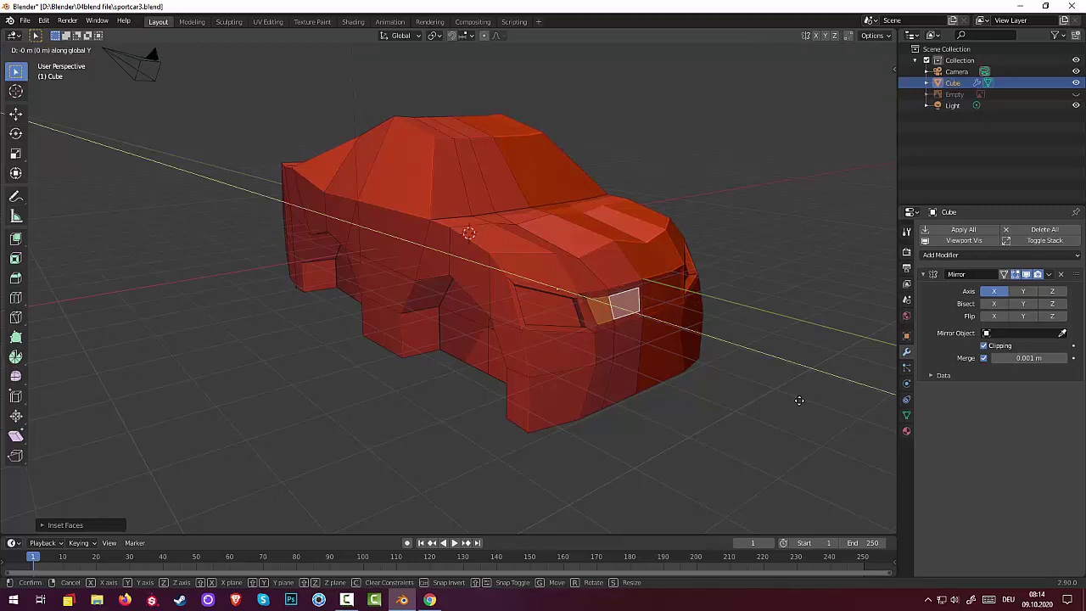
- Redo the front-face inset with boundary off, then shift it along Y
click(796, 427)
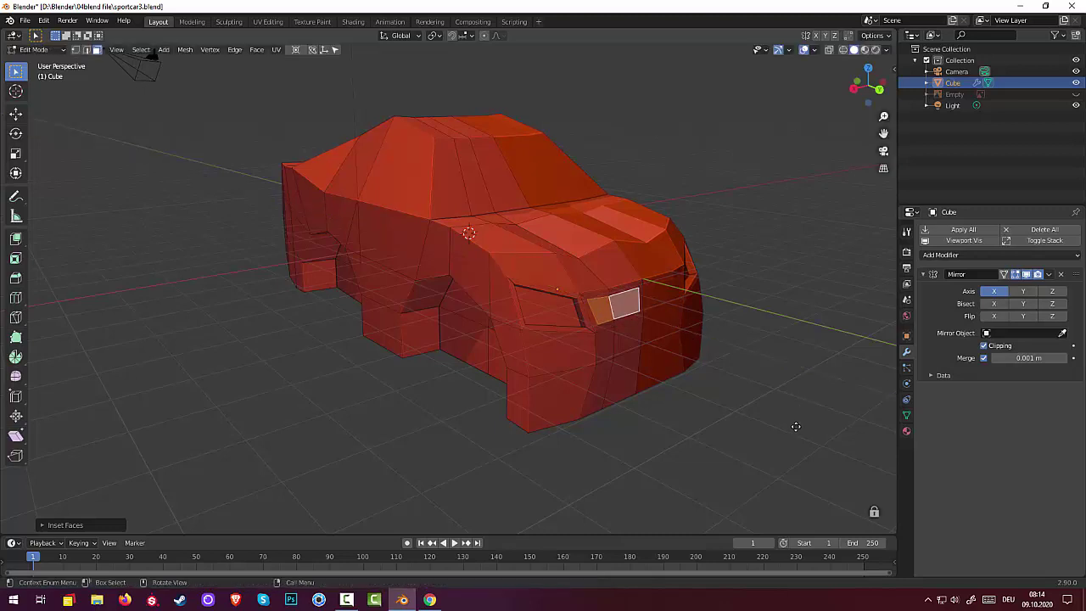
key(ctrl+z)
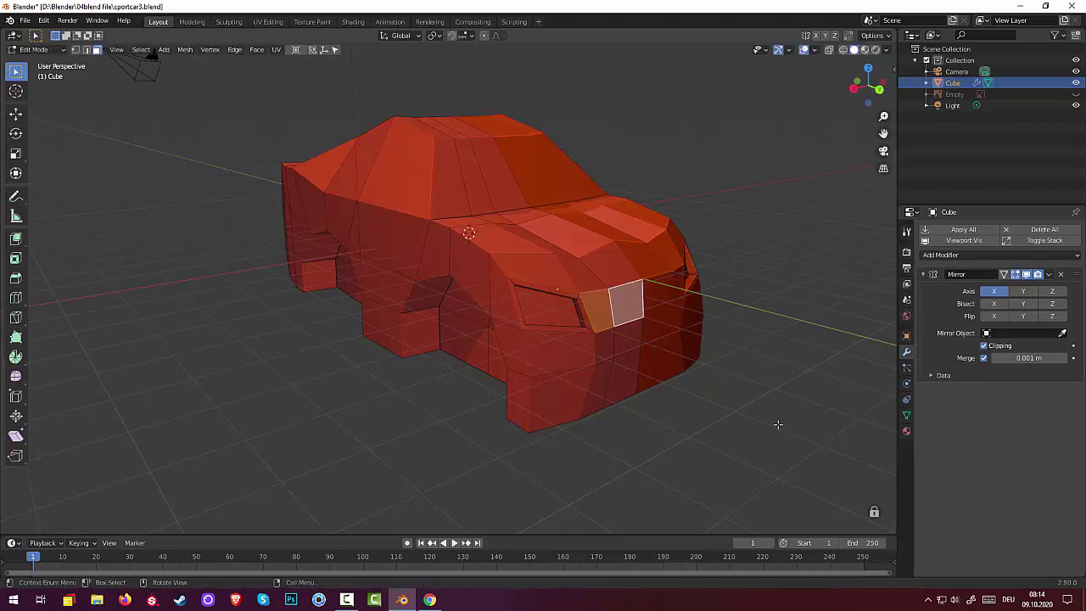
key(i)
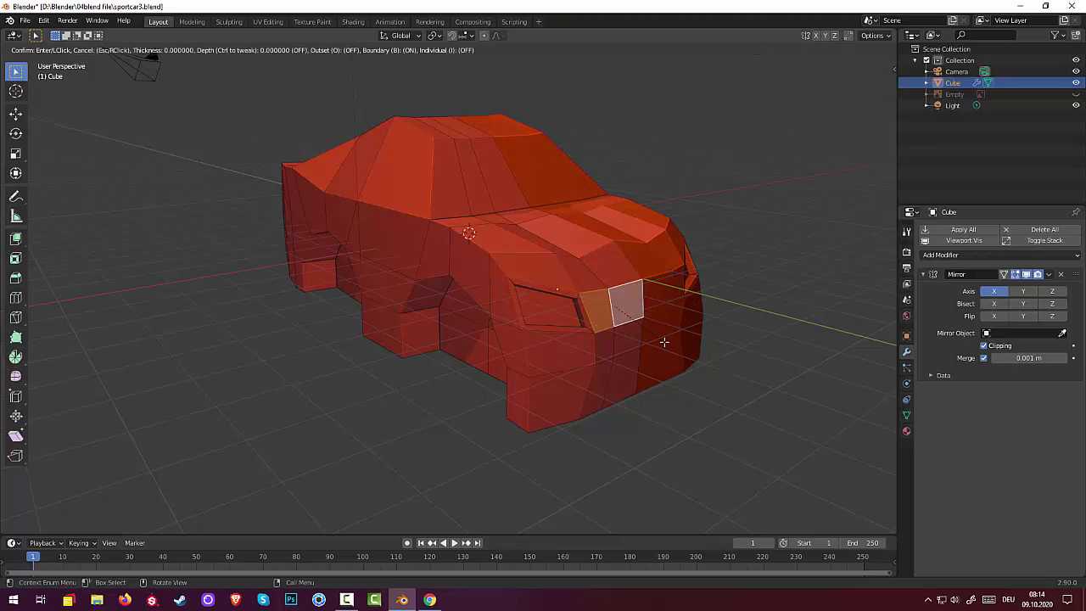
key(b)
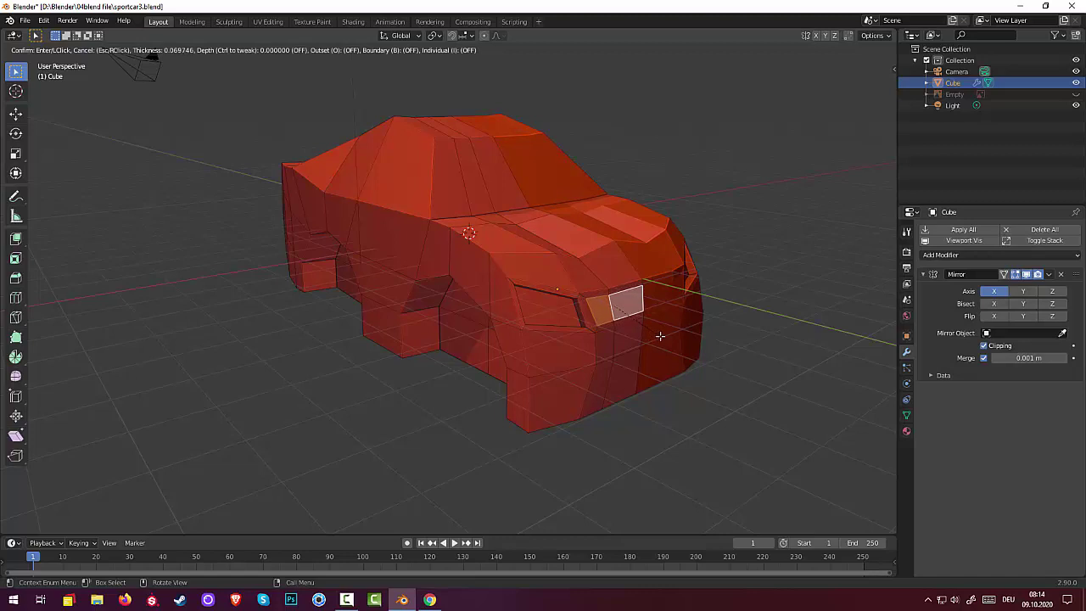
click(660, 336)
mouse_move(682, 355)
middle_down()
mouse_move(546, 307)
mouse_move(553, 317)
middle_up()
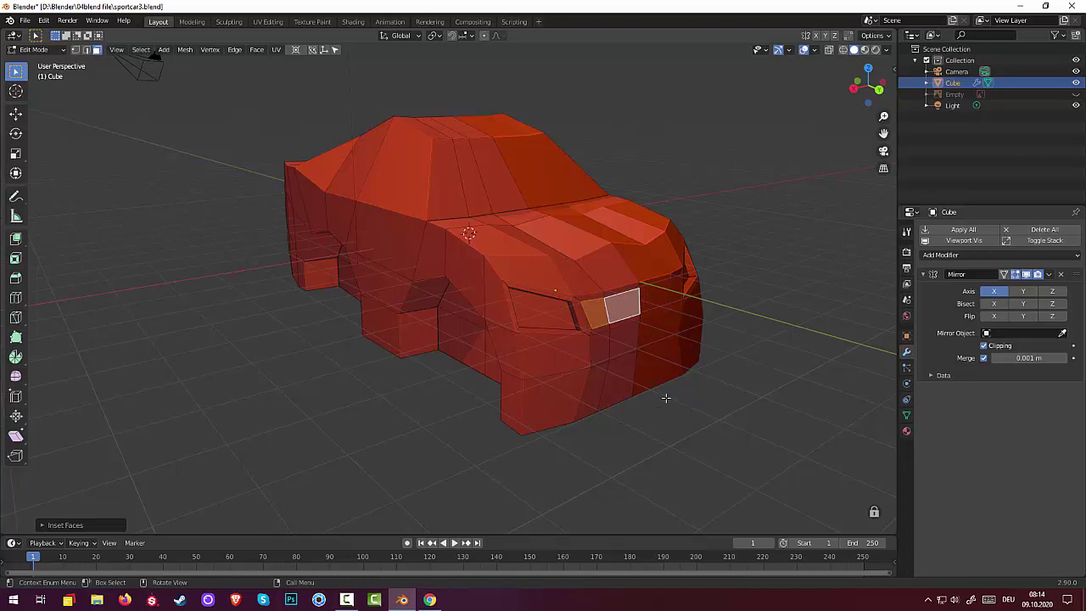
key(g)
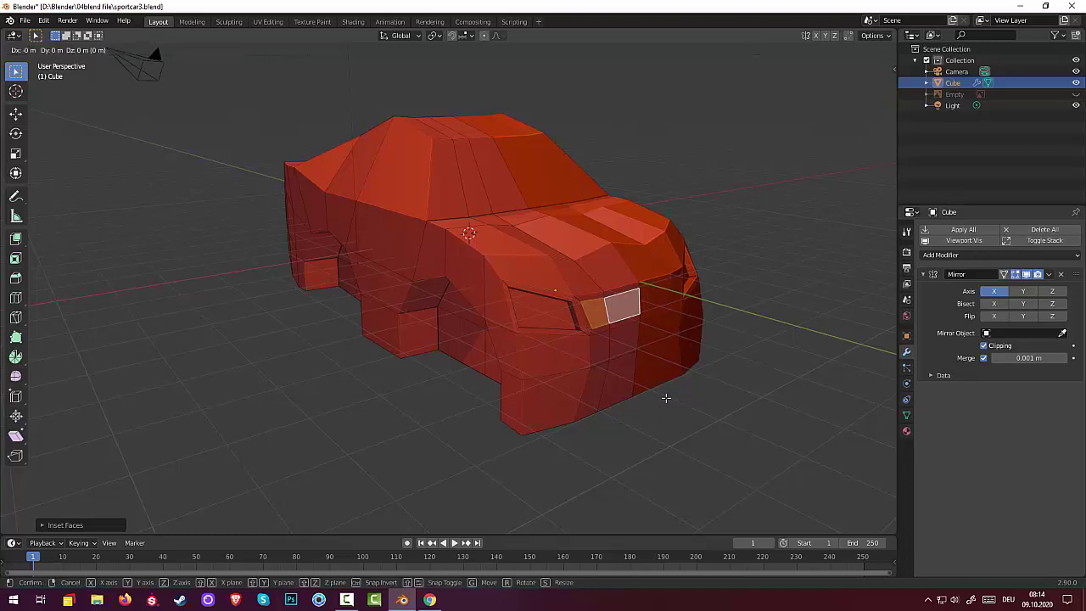
key(y)
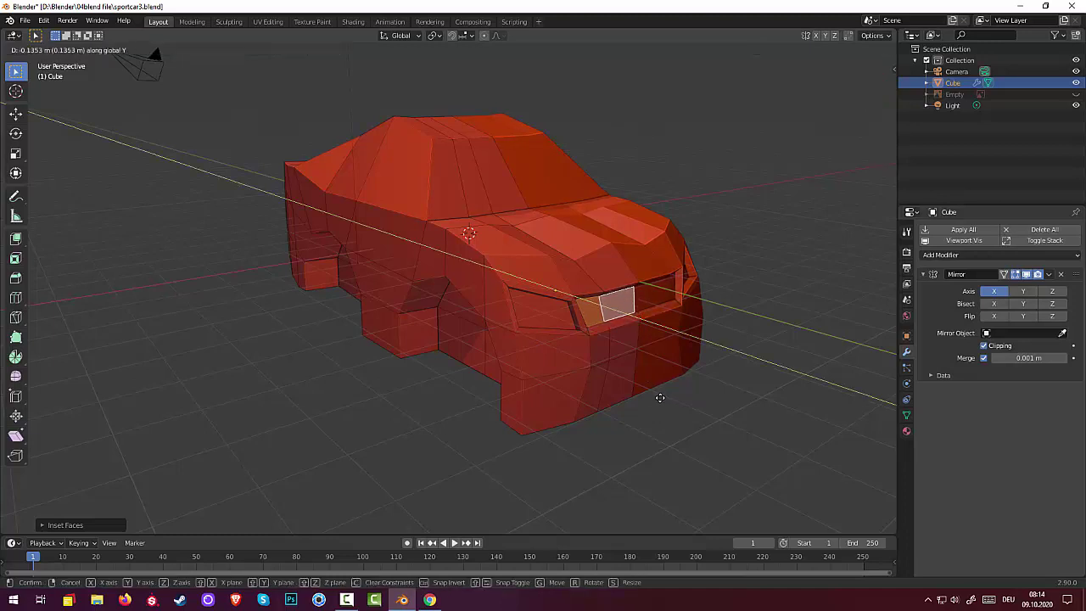
click(662, 402)
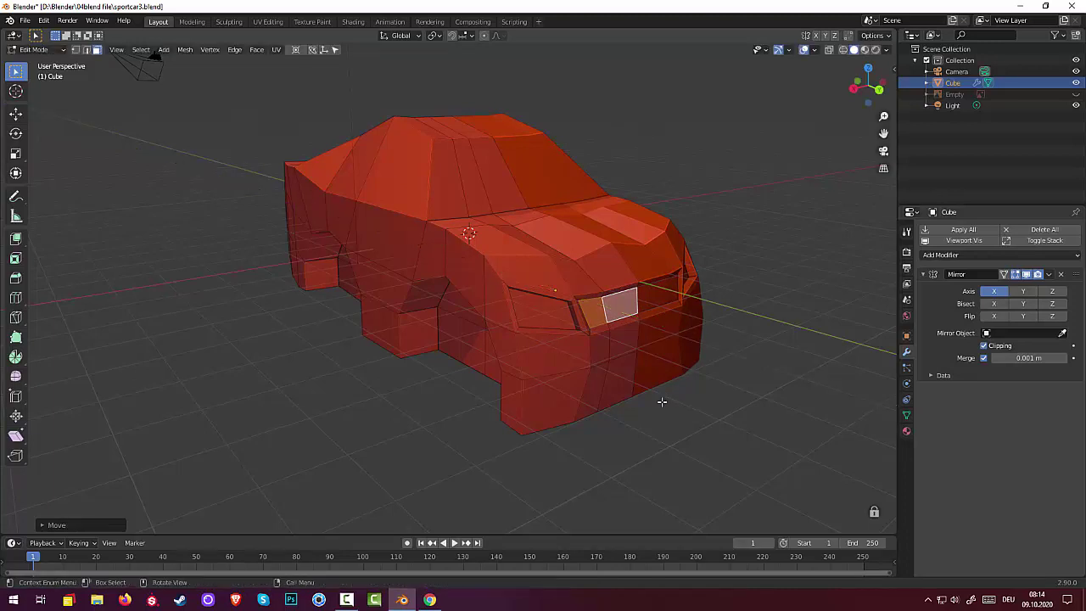
- Push the inset grille face inward along Z to recess it, then deselect
key(g)
key(z)
key(z)
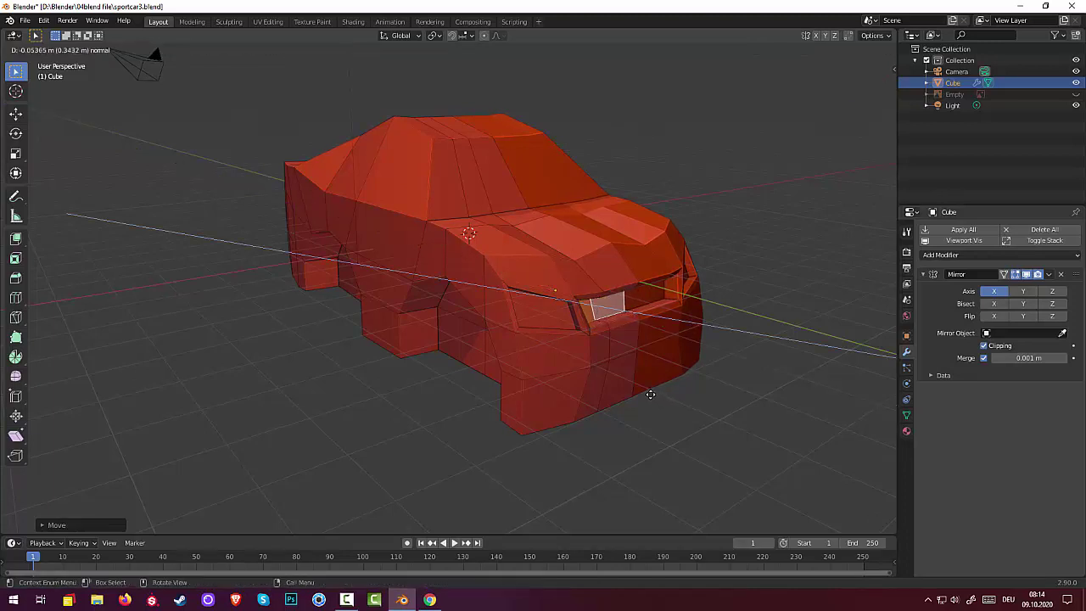
click(650, 393)
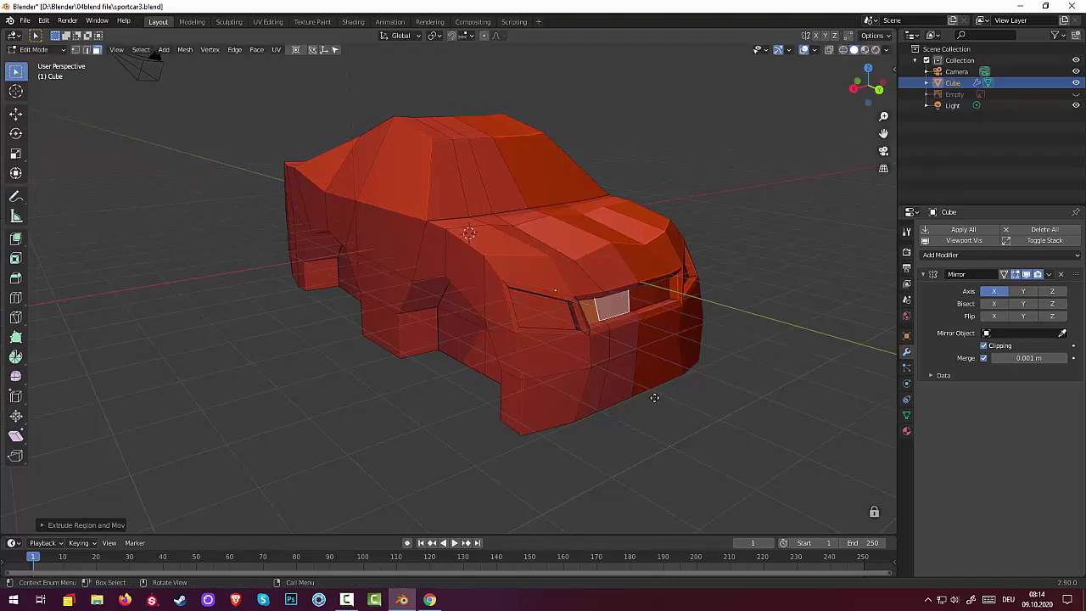
key(alt+a)
mouse_move(745, 444)
middle_down()
mouse_move(731, 431)
mouse_move(774, 440)
middle_up()
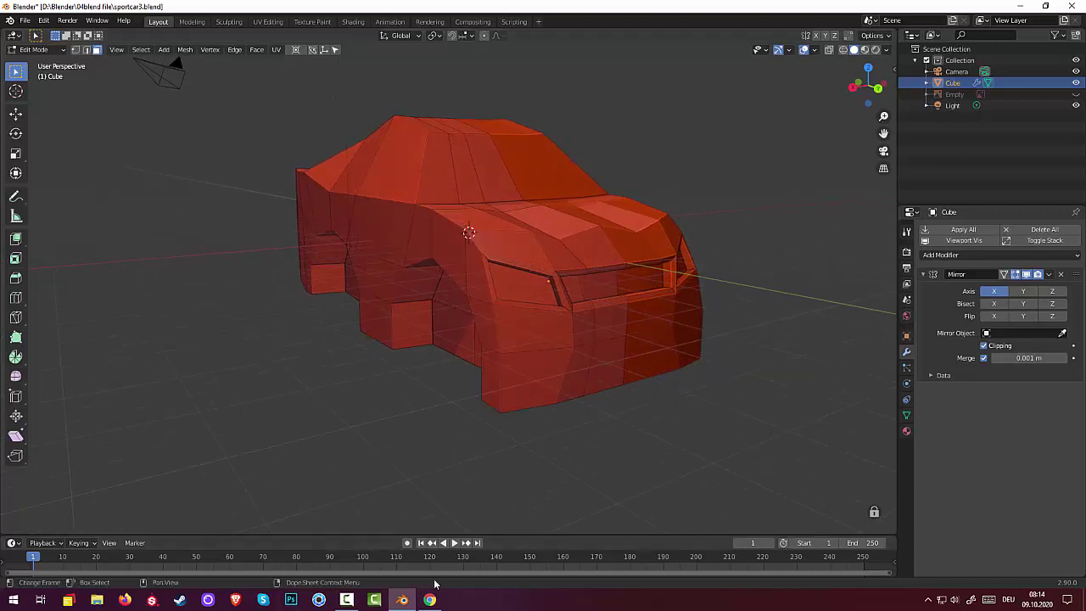
click(348, 601)
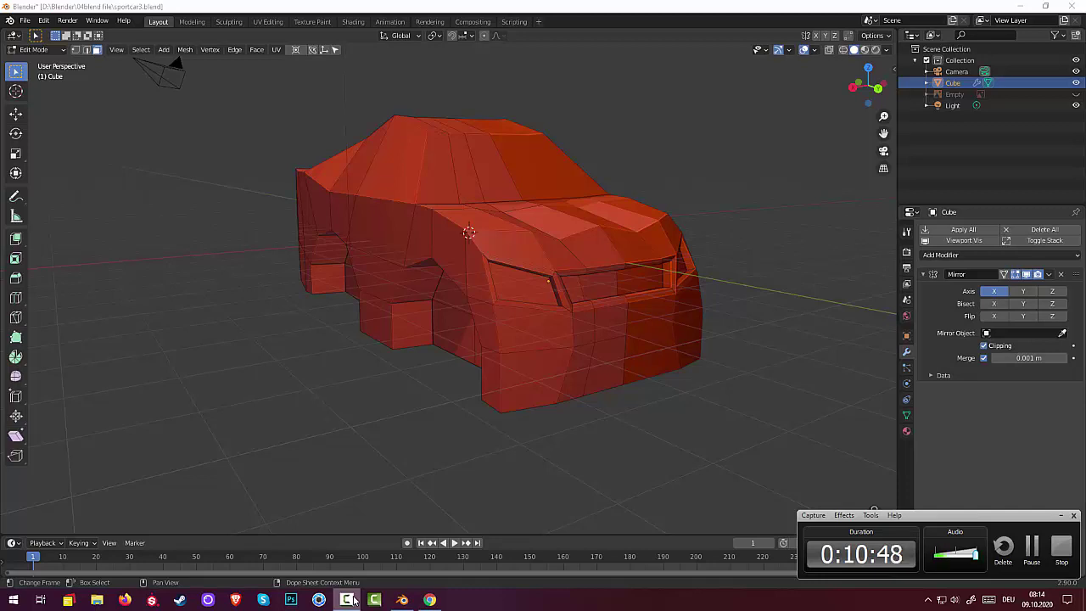
mouse_move(508, 470)
middle_down()
mouse_move(460, 478)
mouse_move(461, 464)
mouse_move(494, 469)
middle_up()
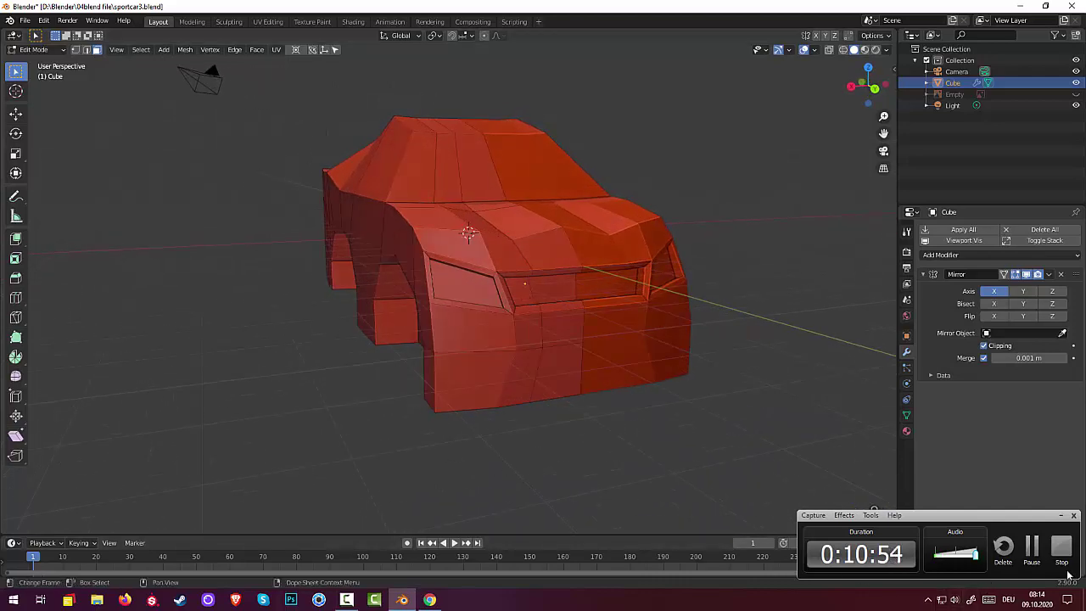